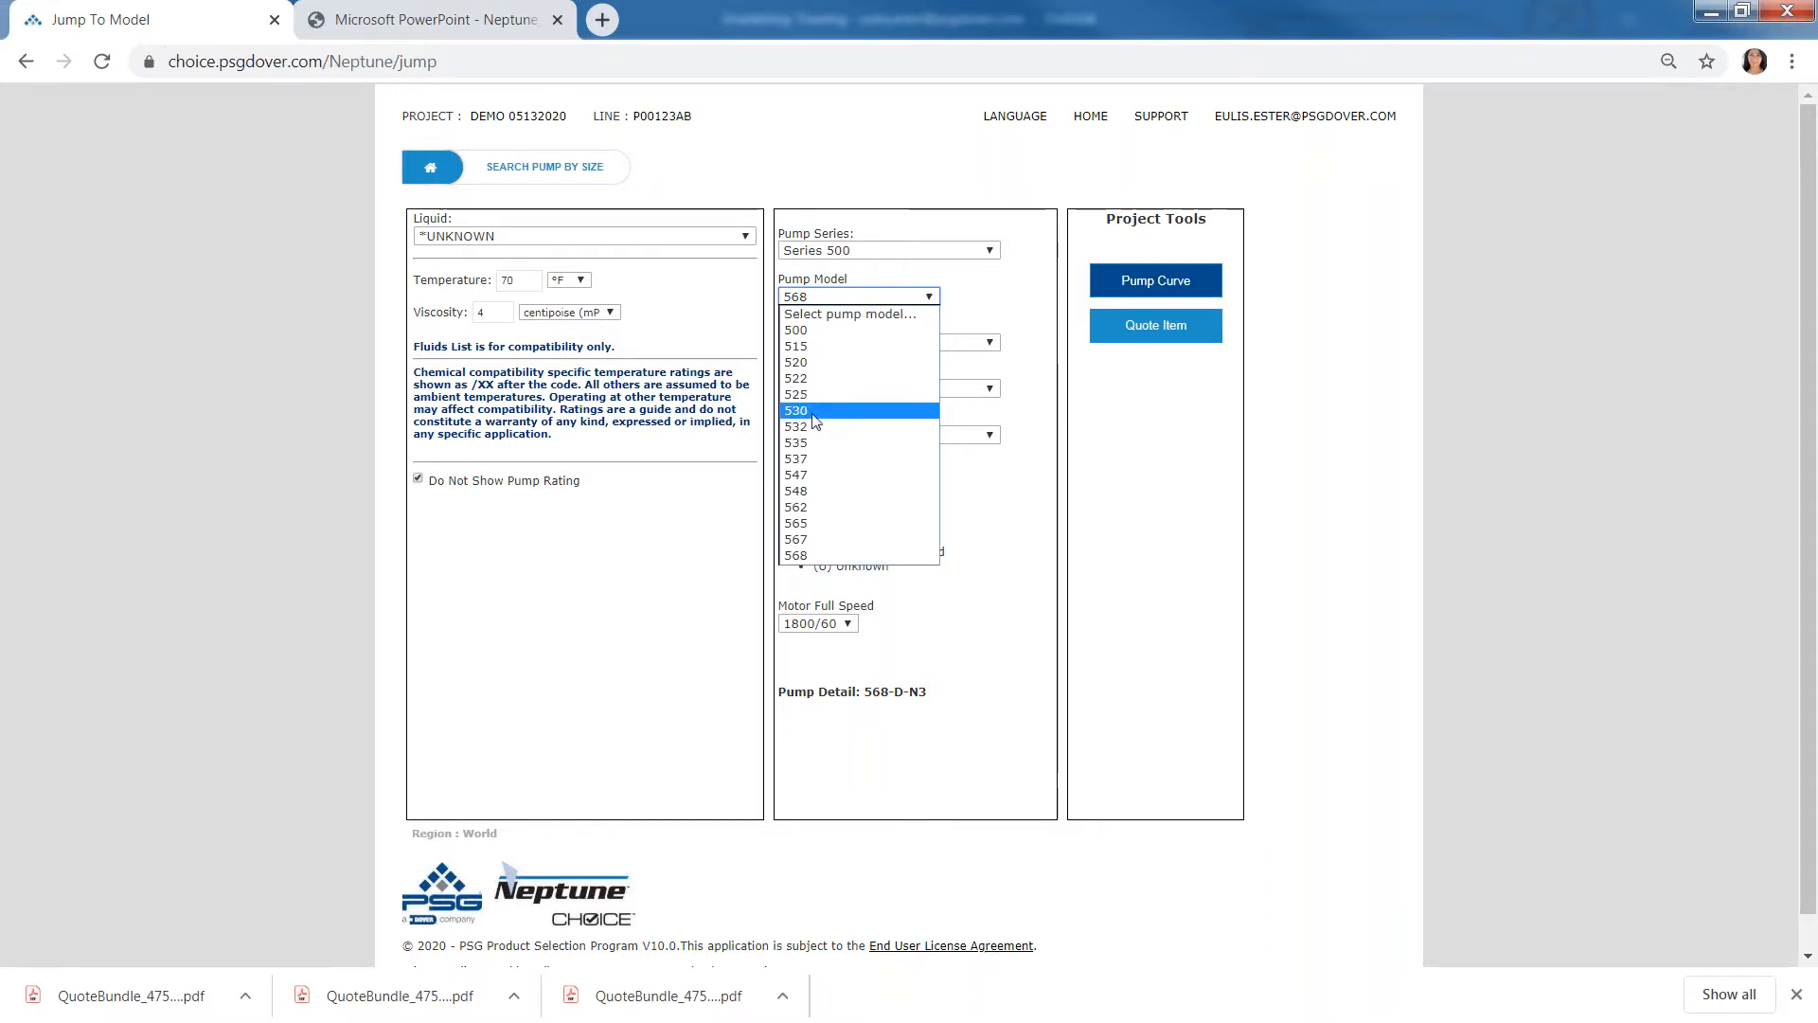
# - Select pump model 535 in Series 500 and set the pump type to Simplex
pyautogui.click(811, 444)
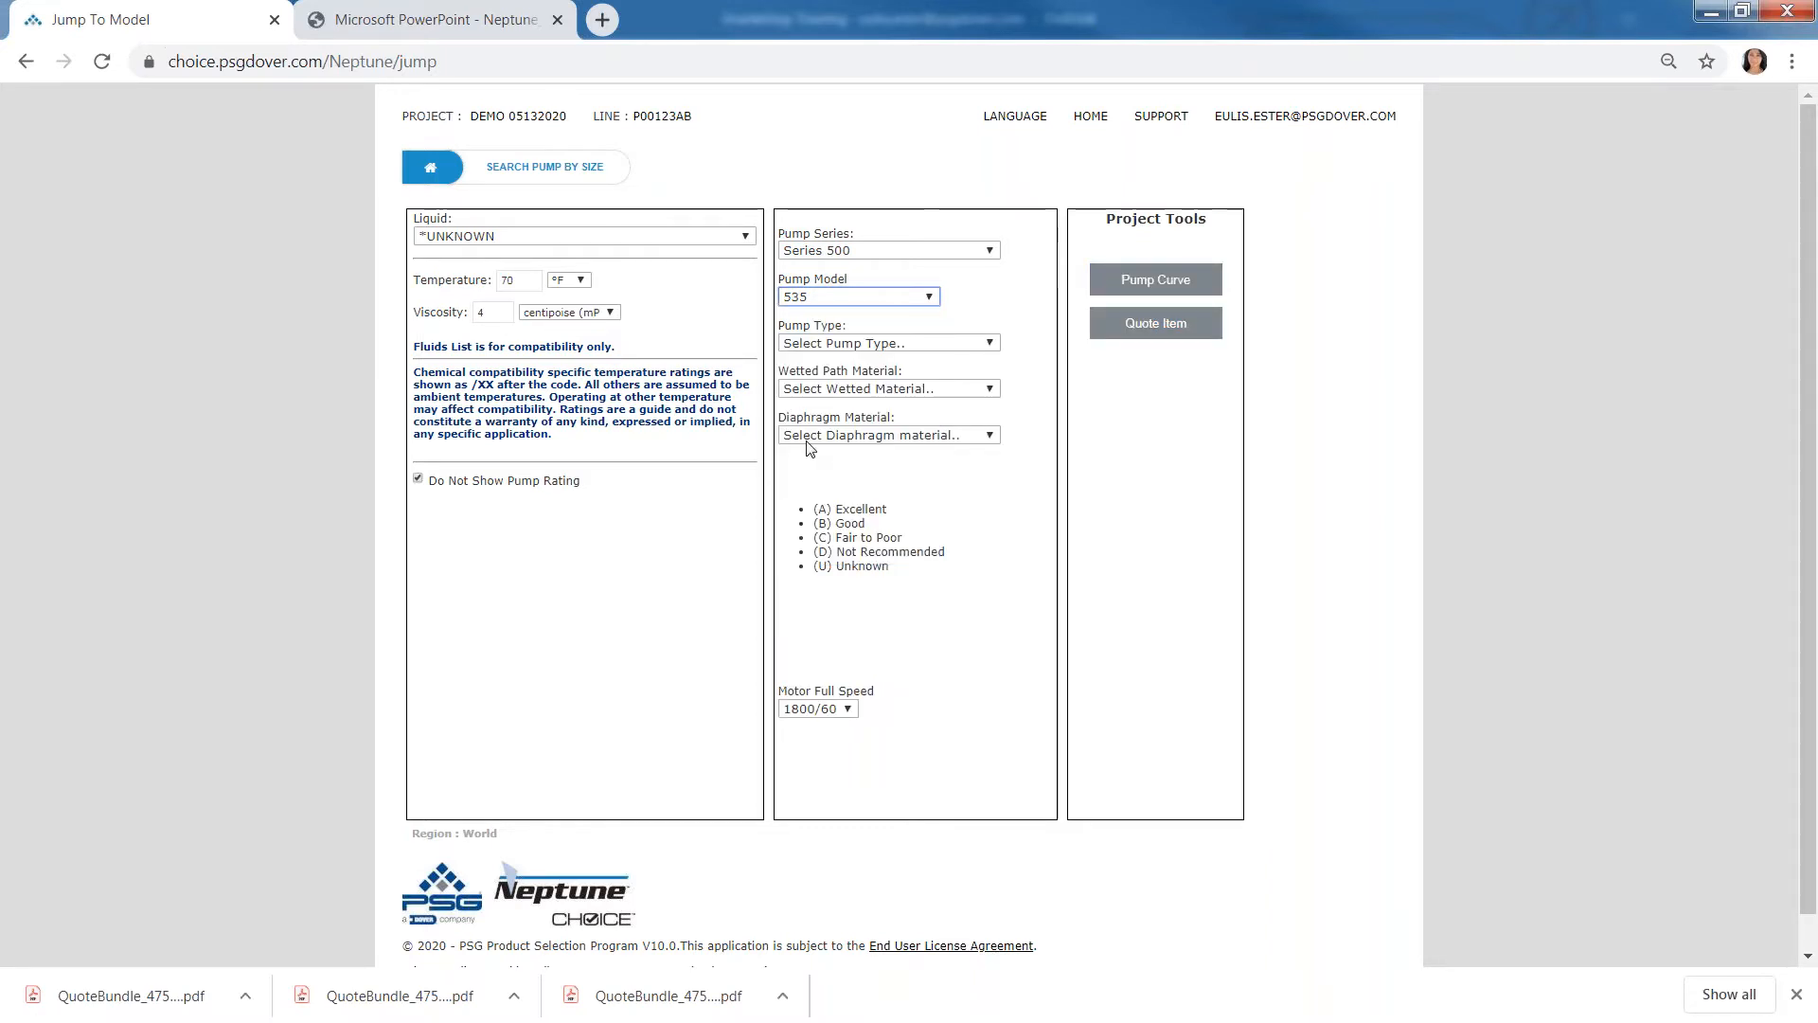
pyautogui.click(799, 344)
pyautogui.click(797, 382)
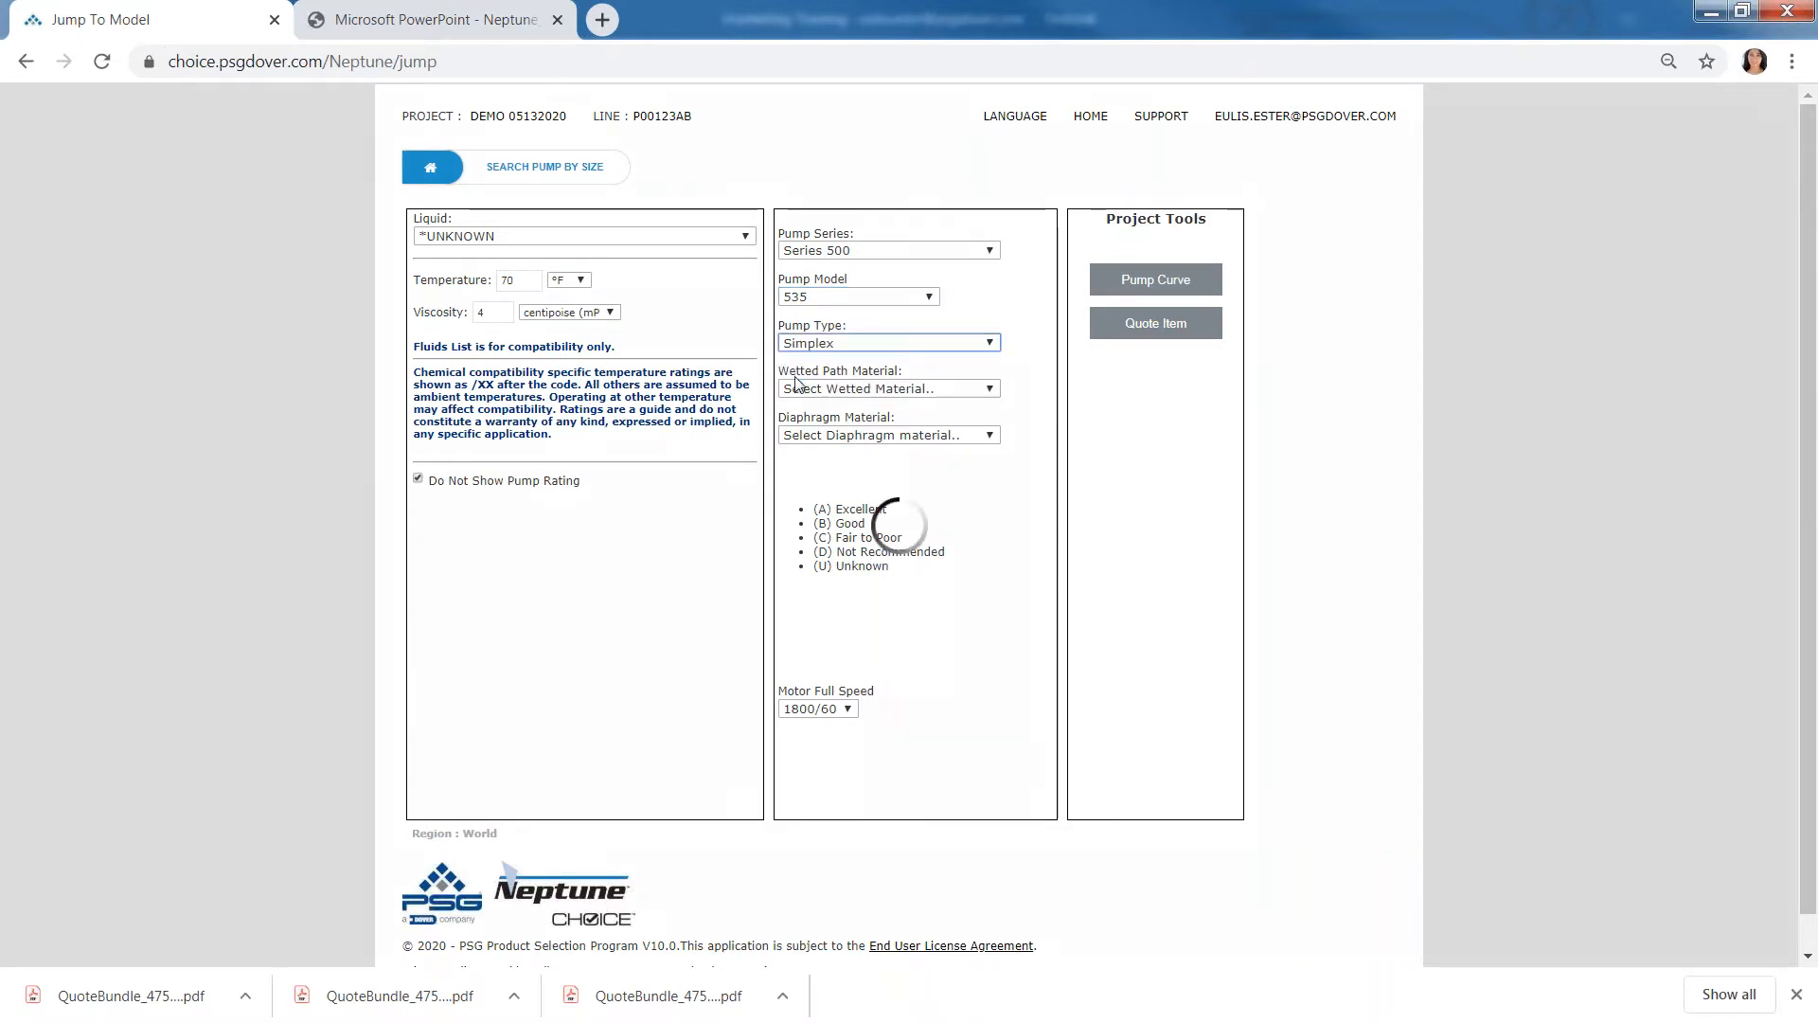
# - Set the pump's wetted path material to 316SS and its diaphragm material to PTFE
pyautogui.click(798, 389)
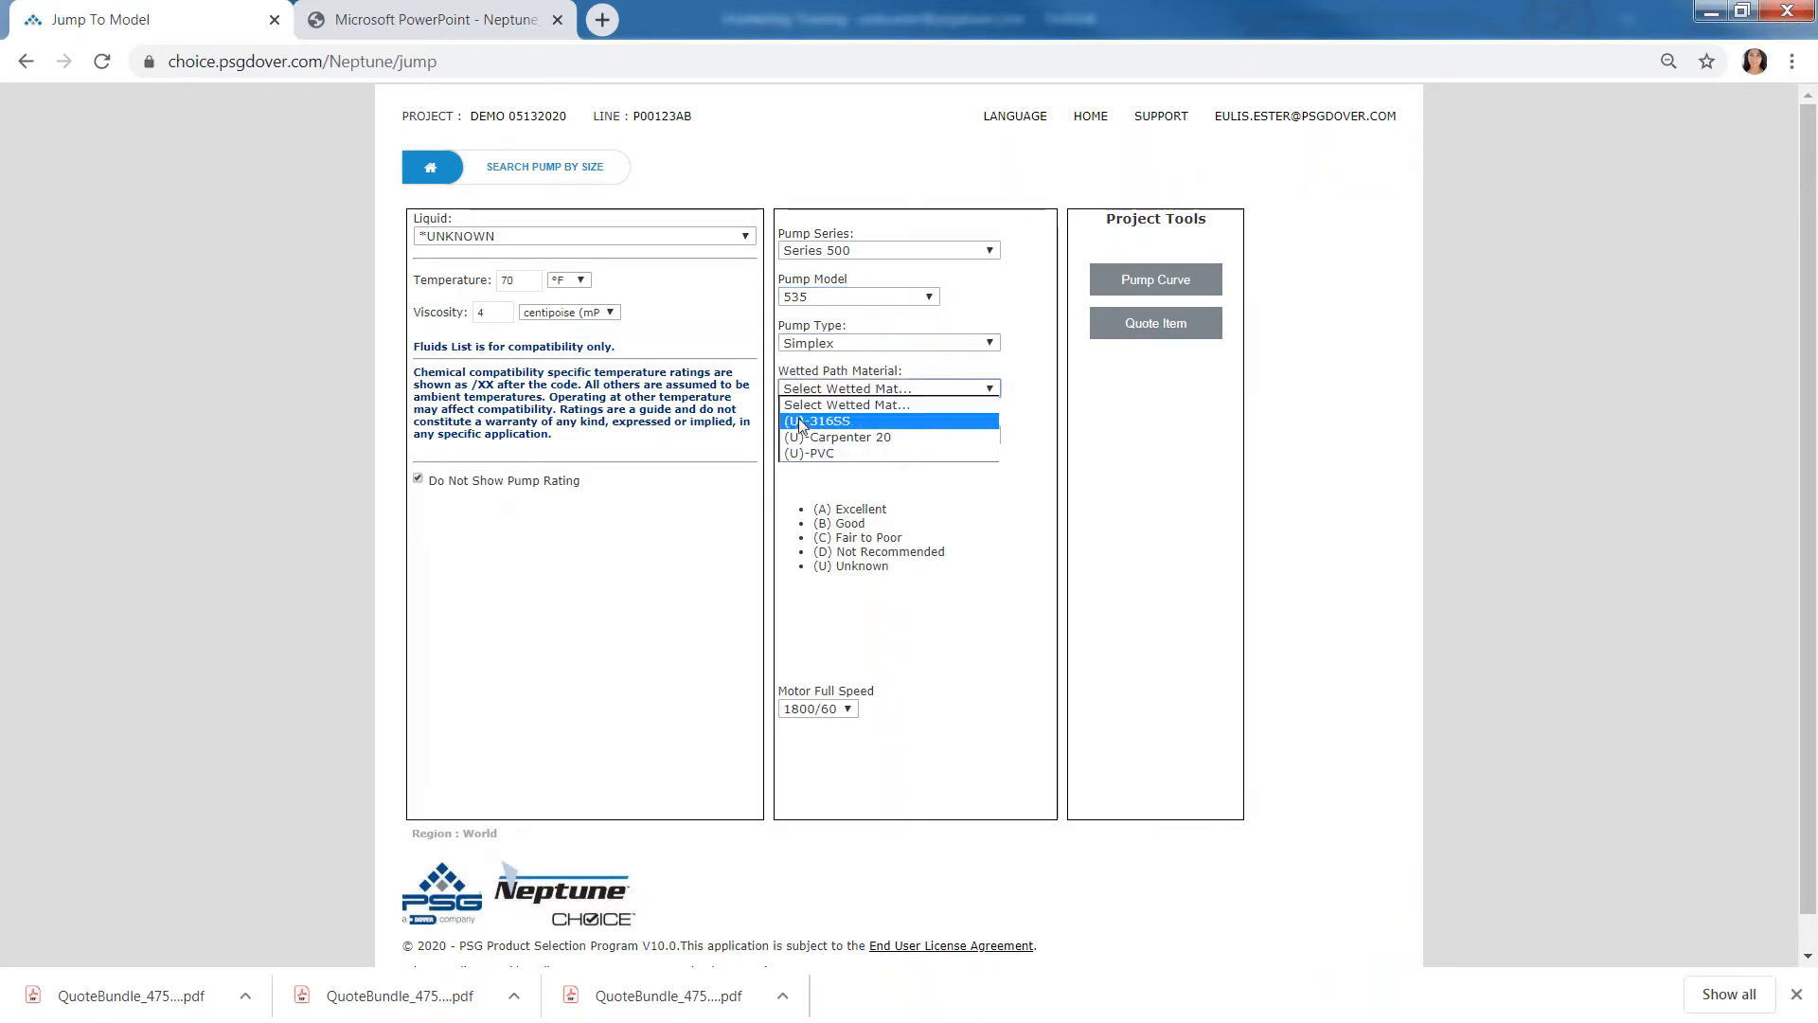
pyautogui.click(800, 422)
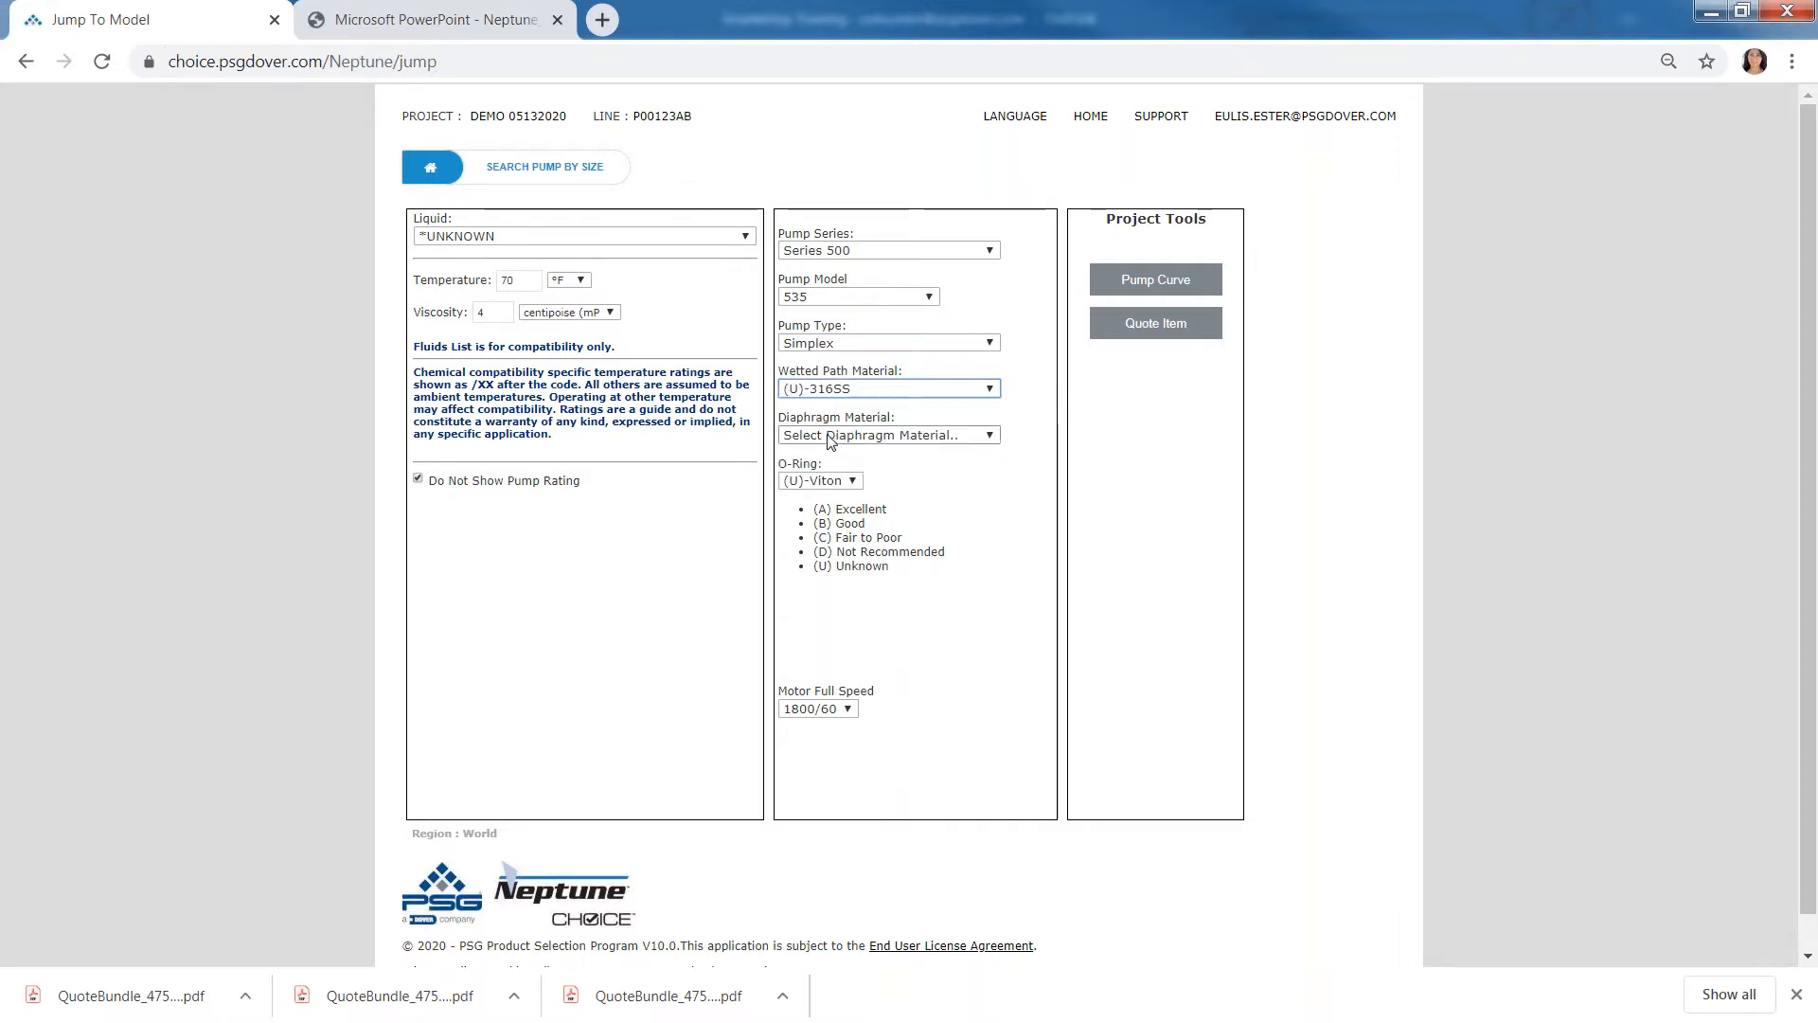
pyautogui.click(830, 438)
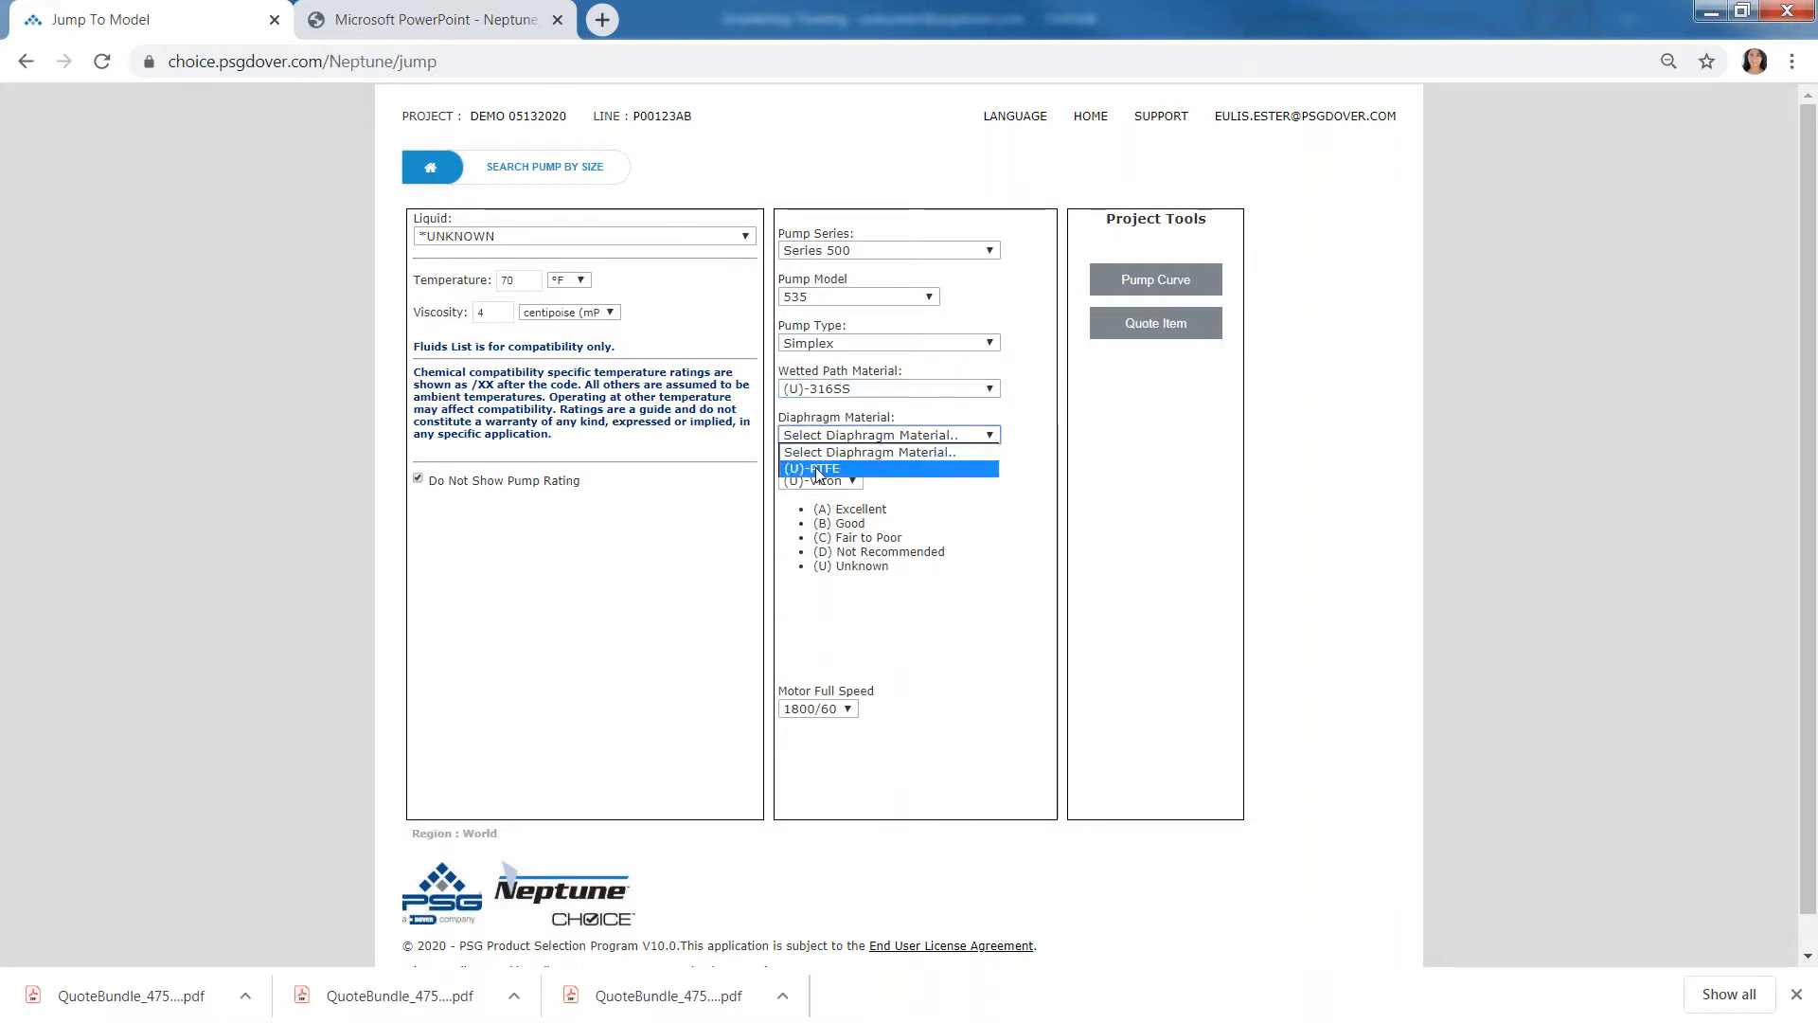
pyautogui.click(822, 470)
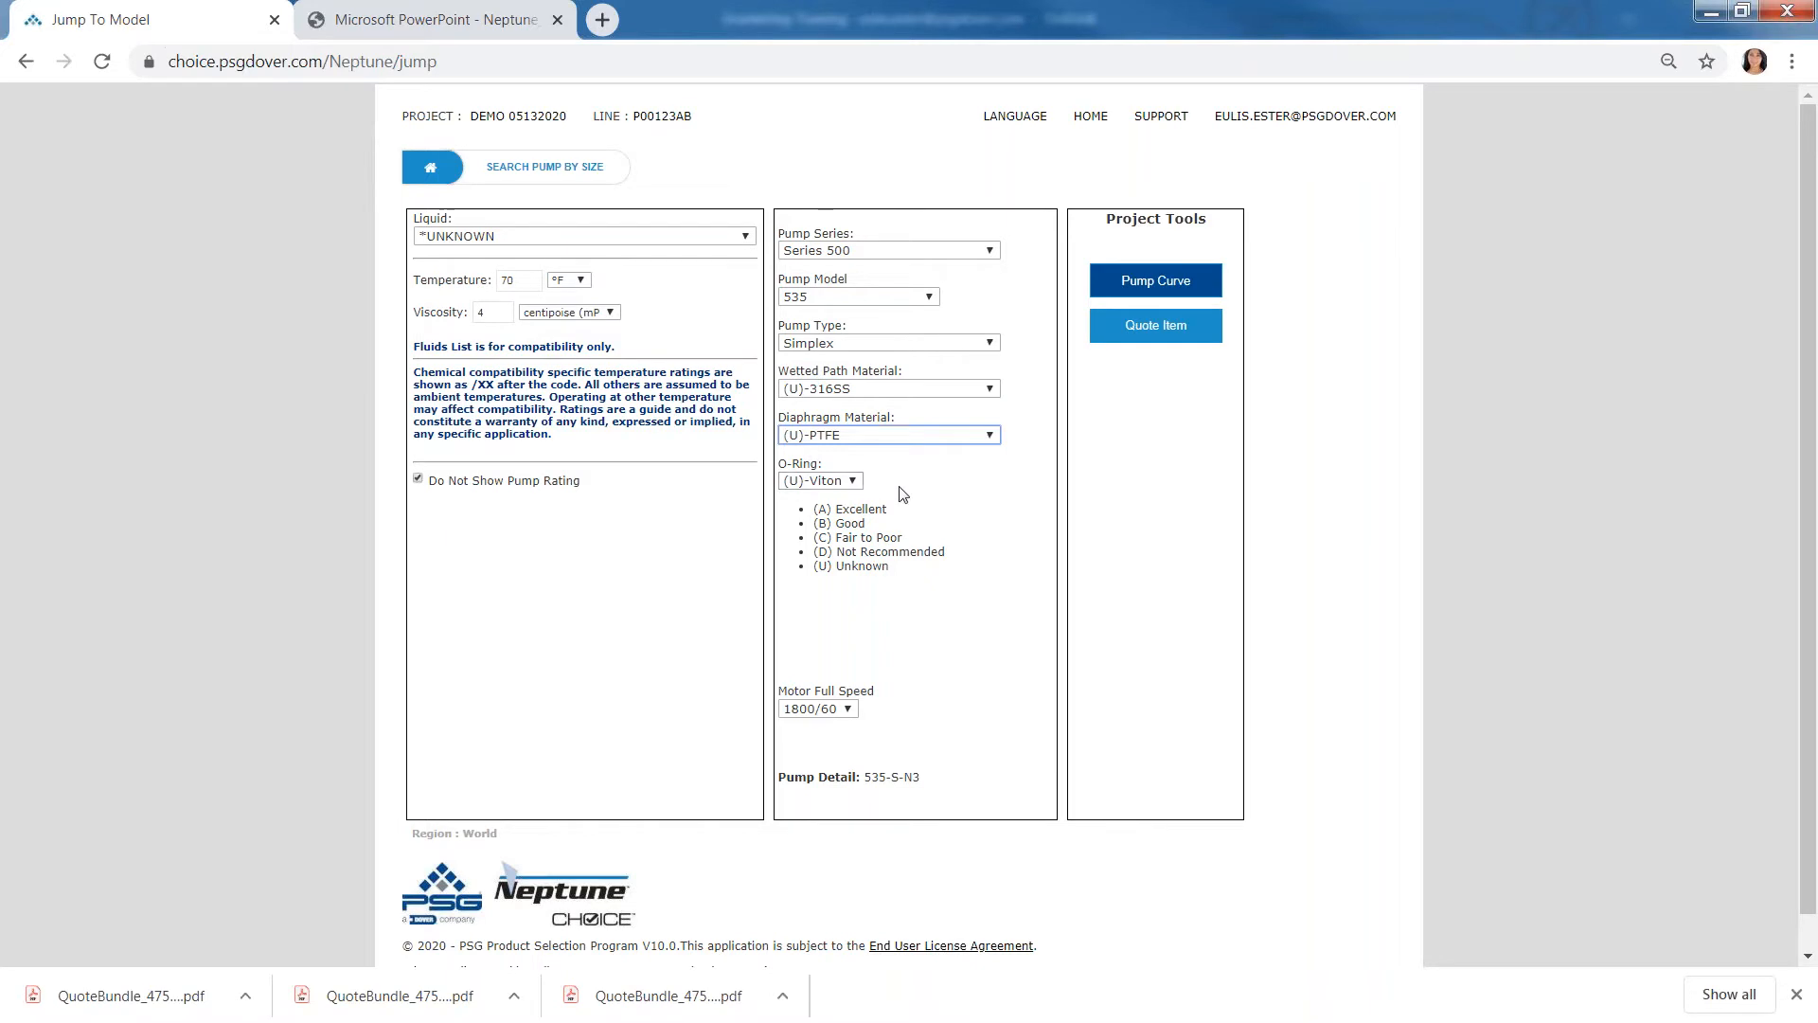
# - Set the motor full speed to 1500/50 and open the quote configuration for the selected pump
pyautogui.click(824, 708)
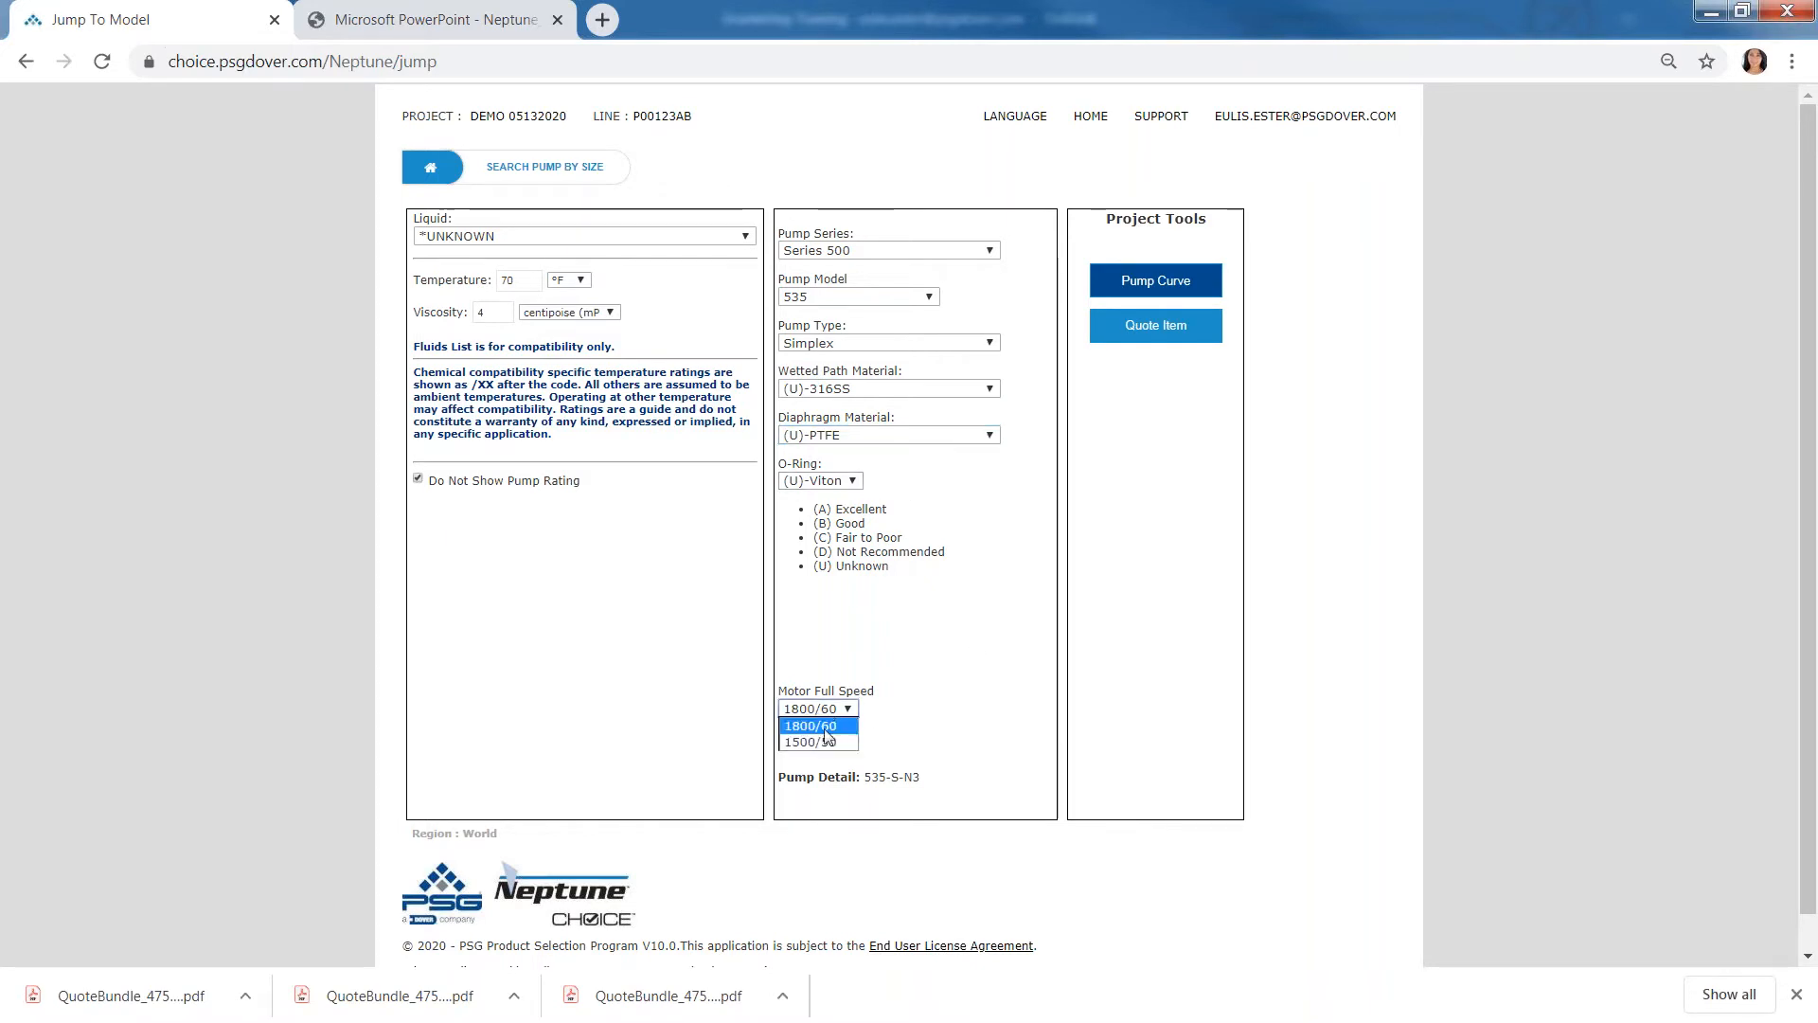
pyautogui.click(822, 743)
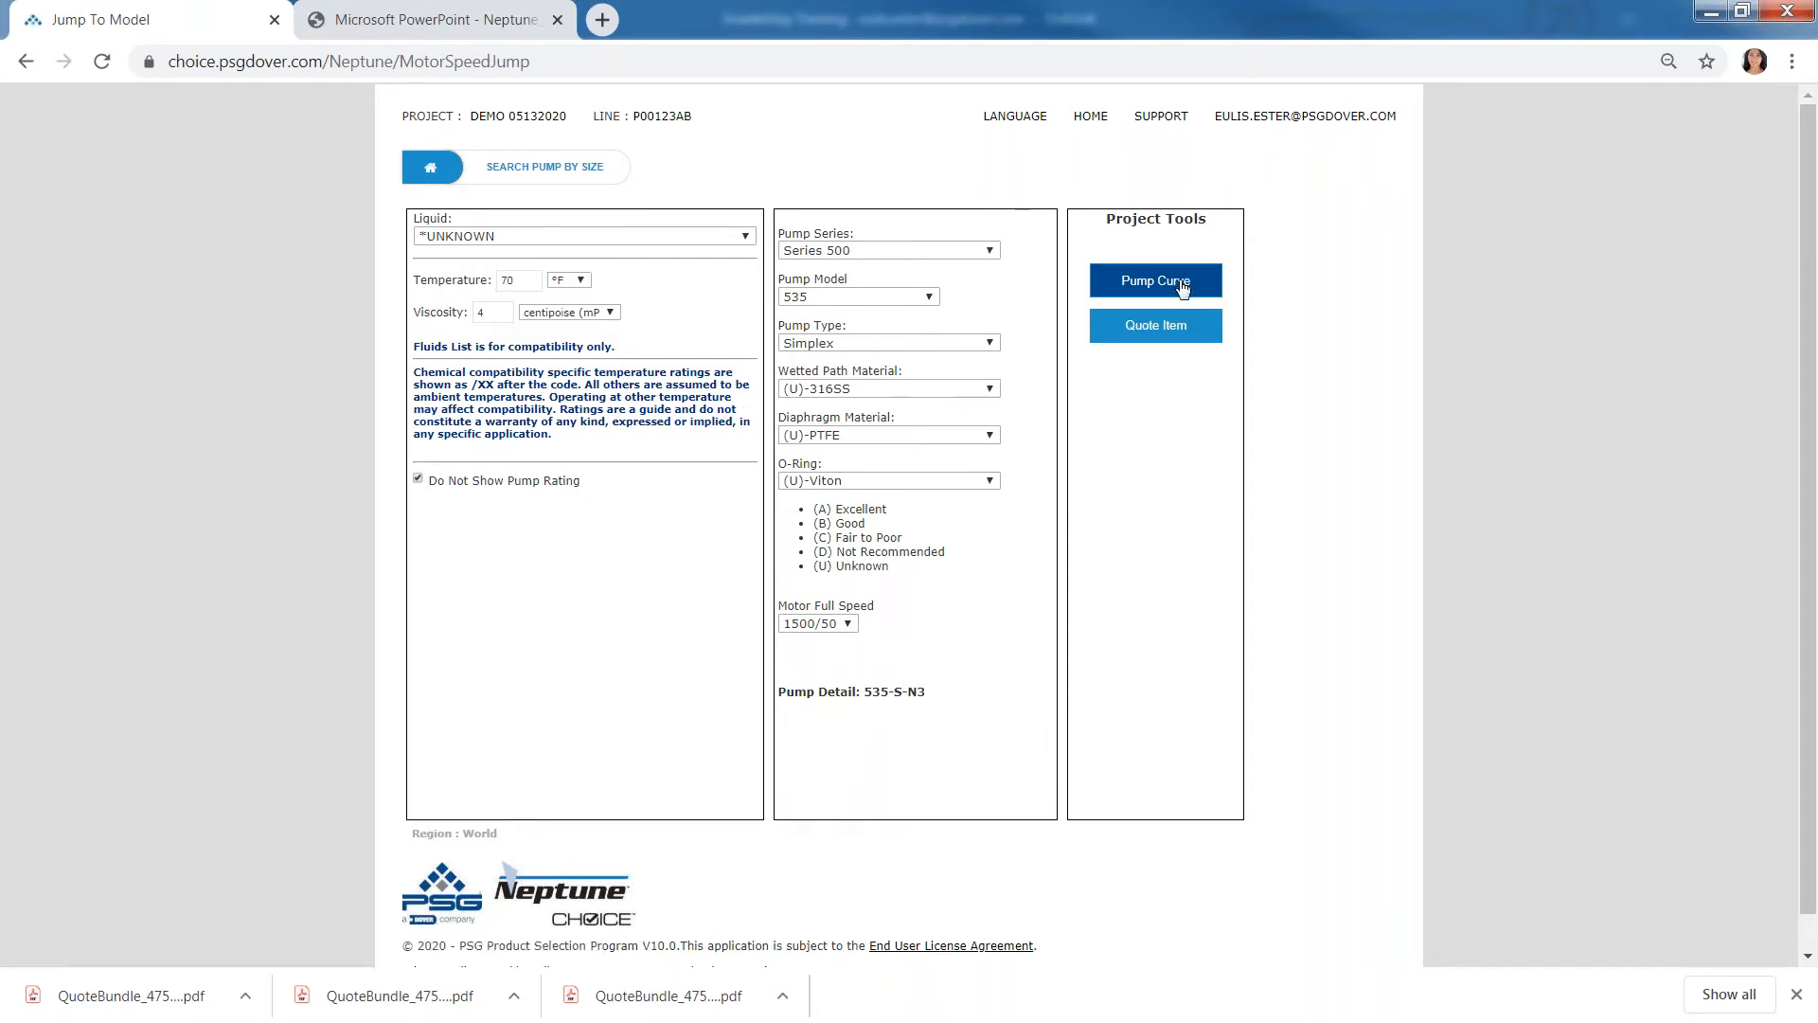
pyautogui.click(1169, 339)
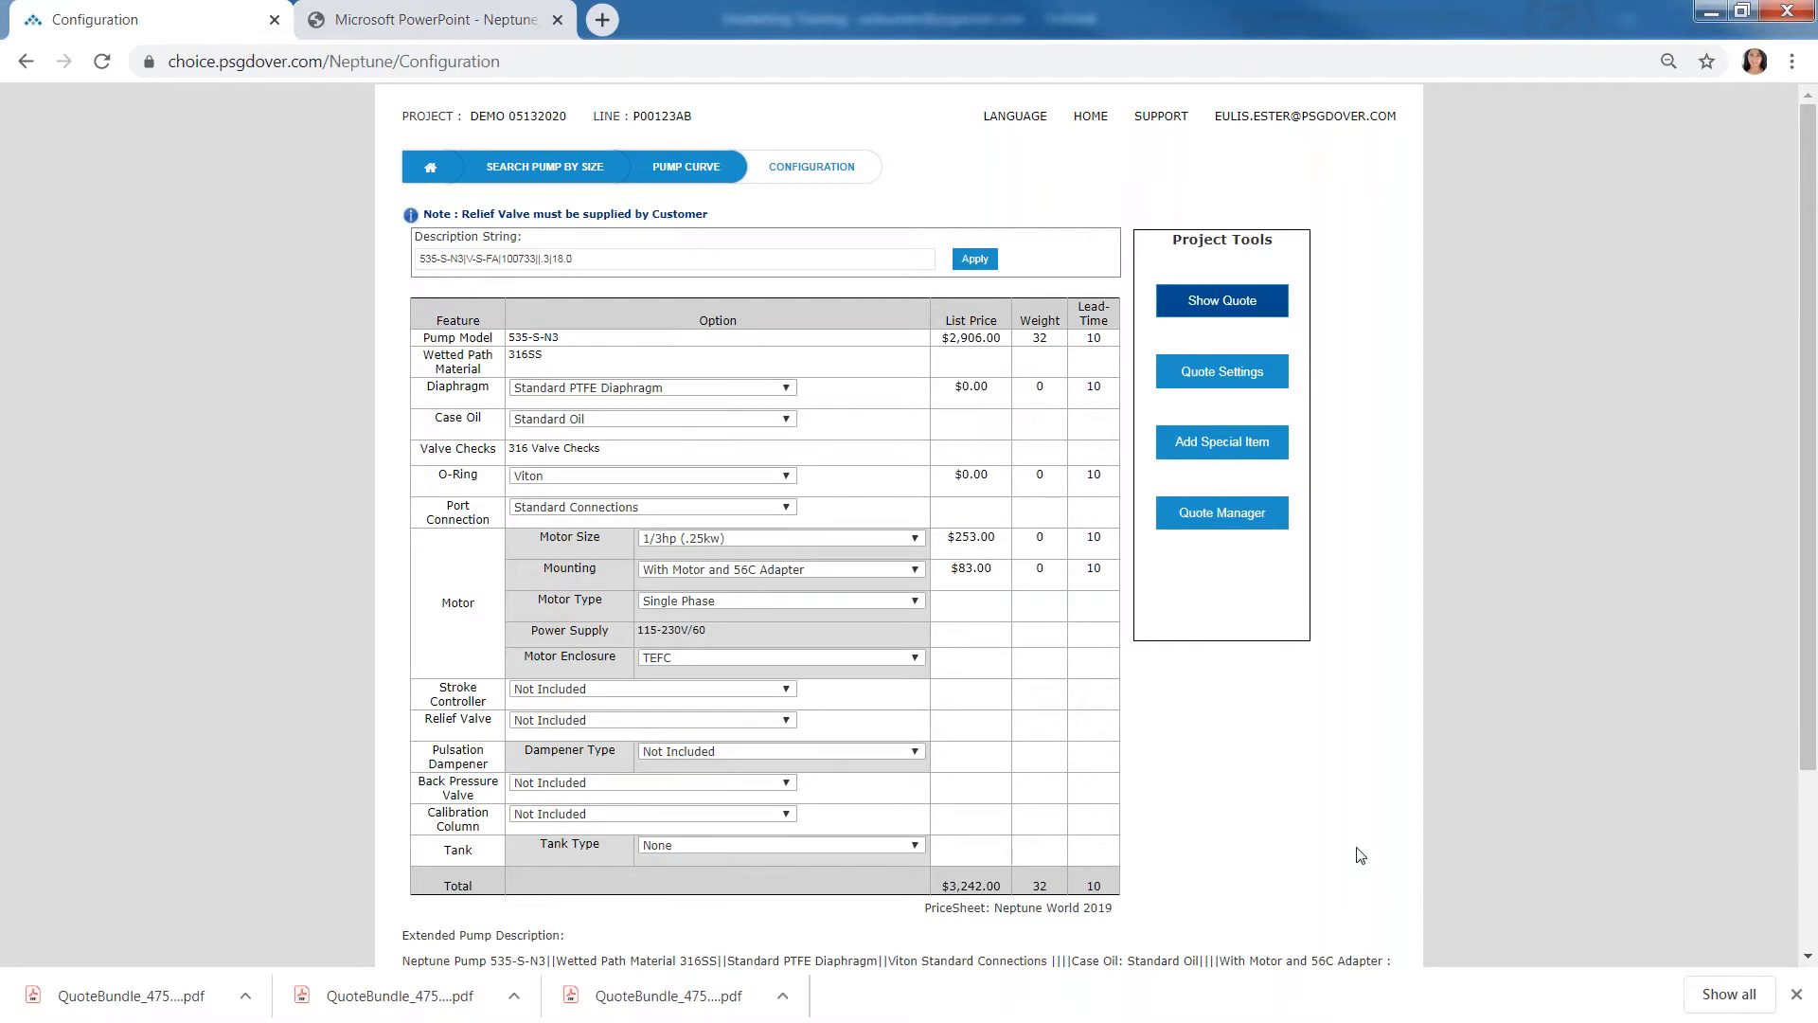
# - Set the diaphragm option to Double Diaphragm with NEMA 4 Pressure Switch Monitor
pyautogui.scroll(-1, 1355, 852)
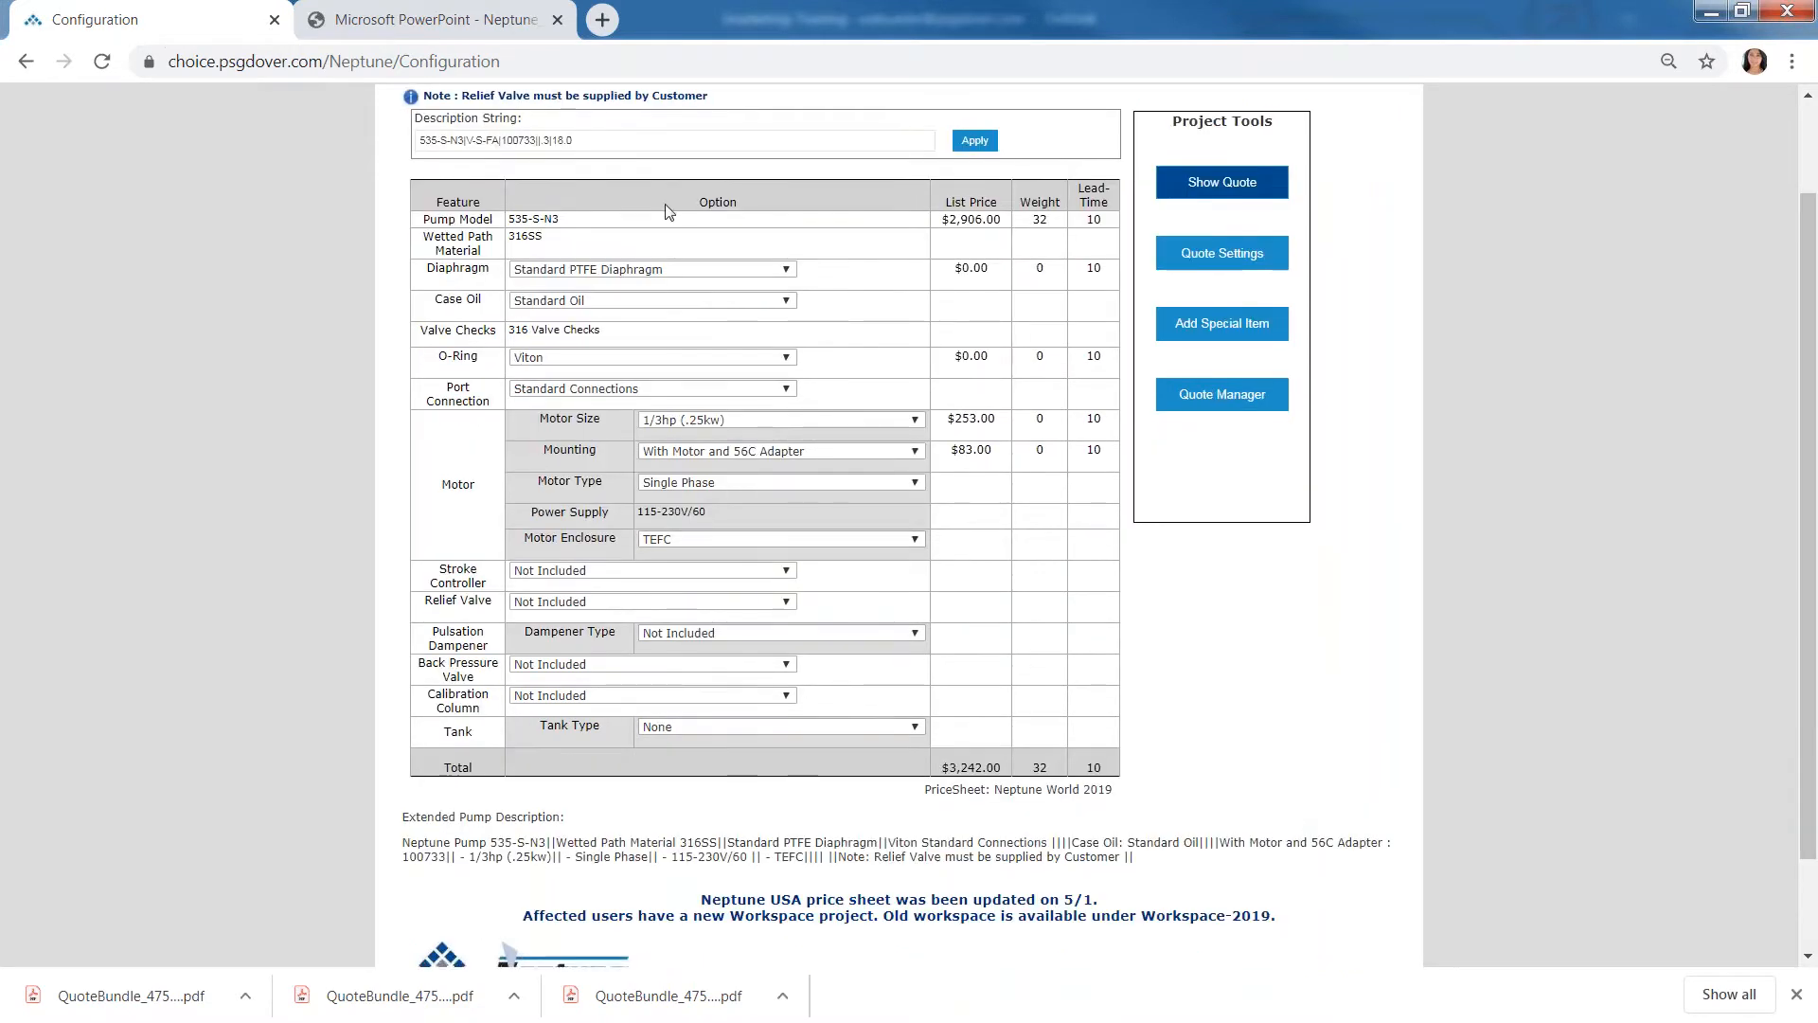
pyautogui.click(641, 272)
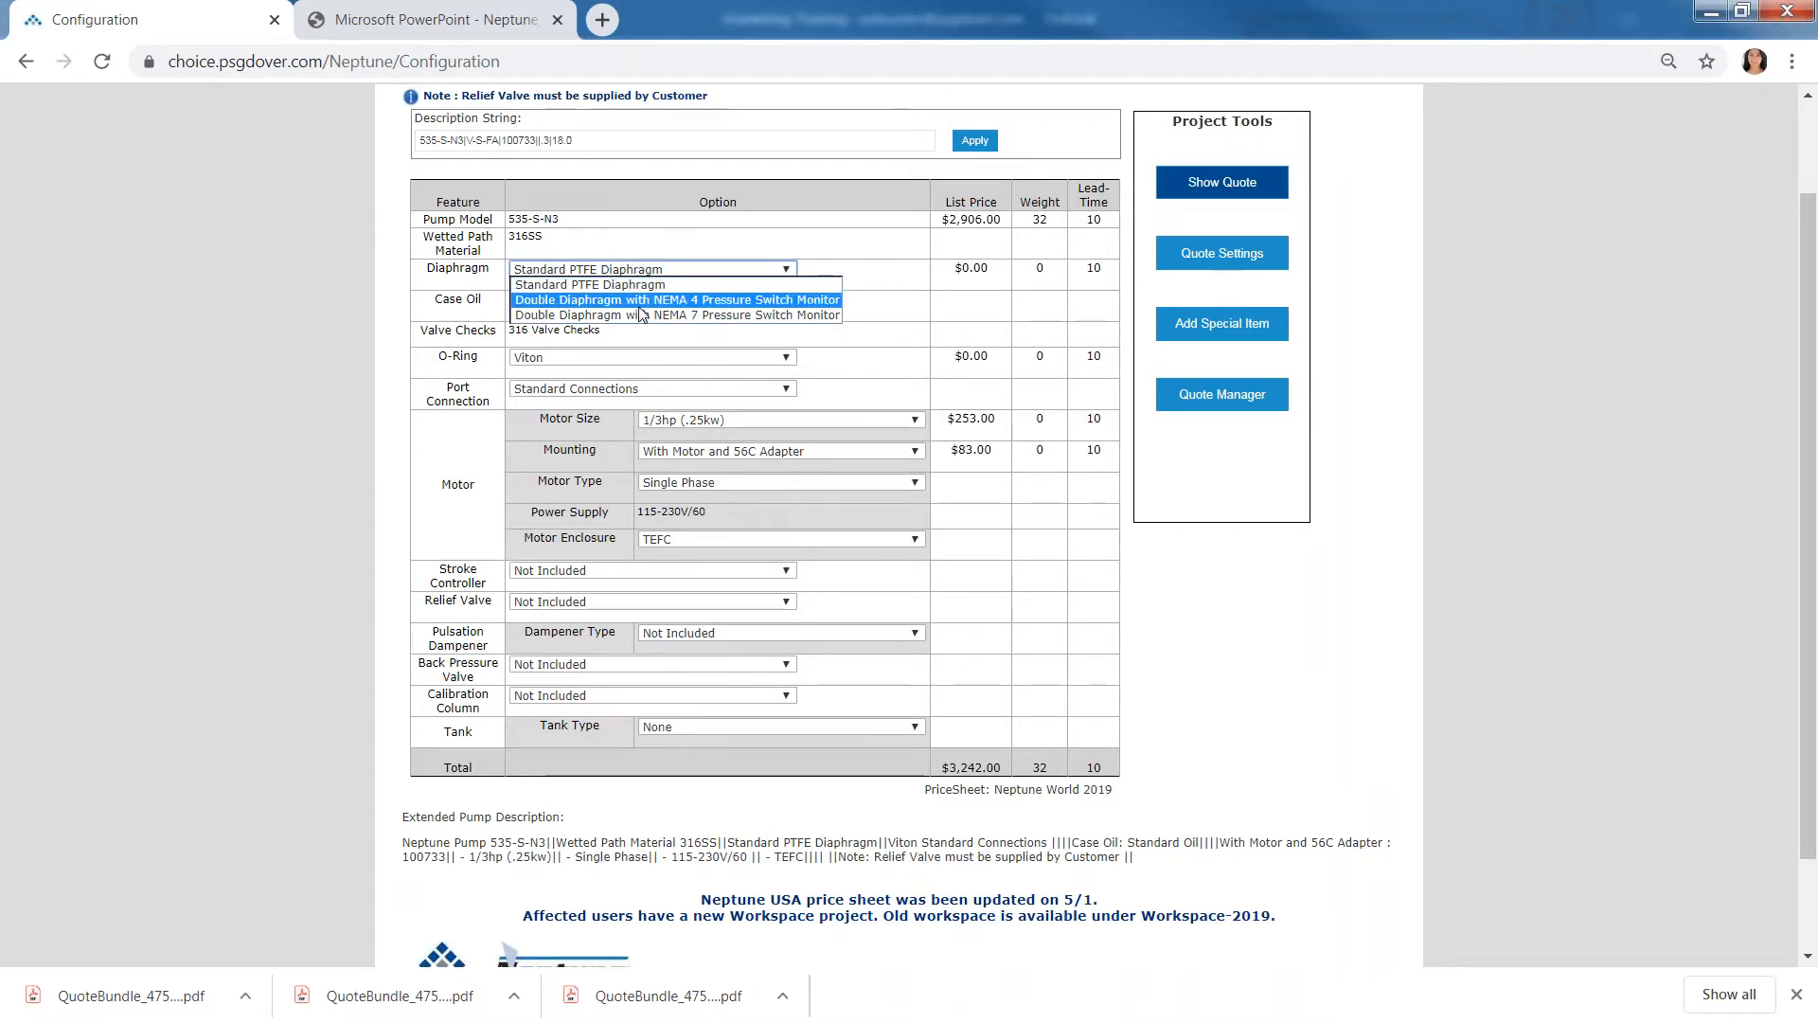
pyautogui.click(640, 302)
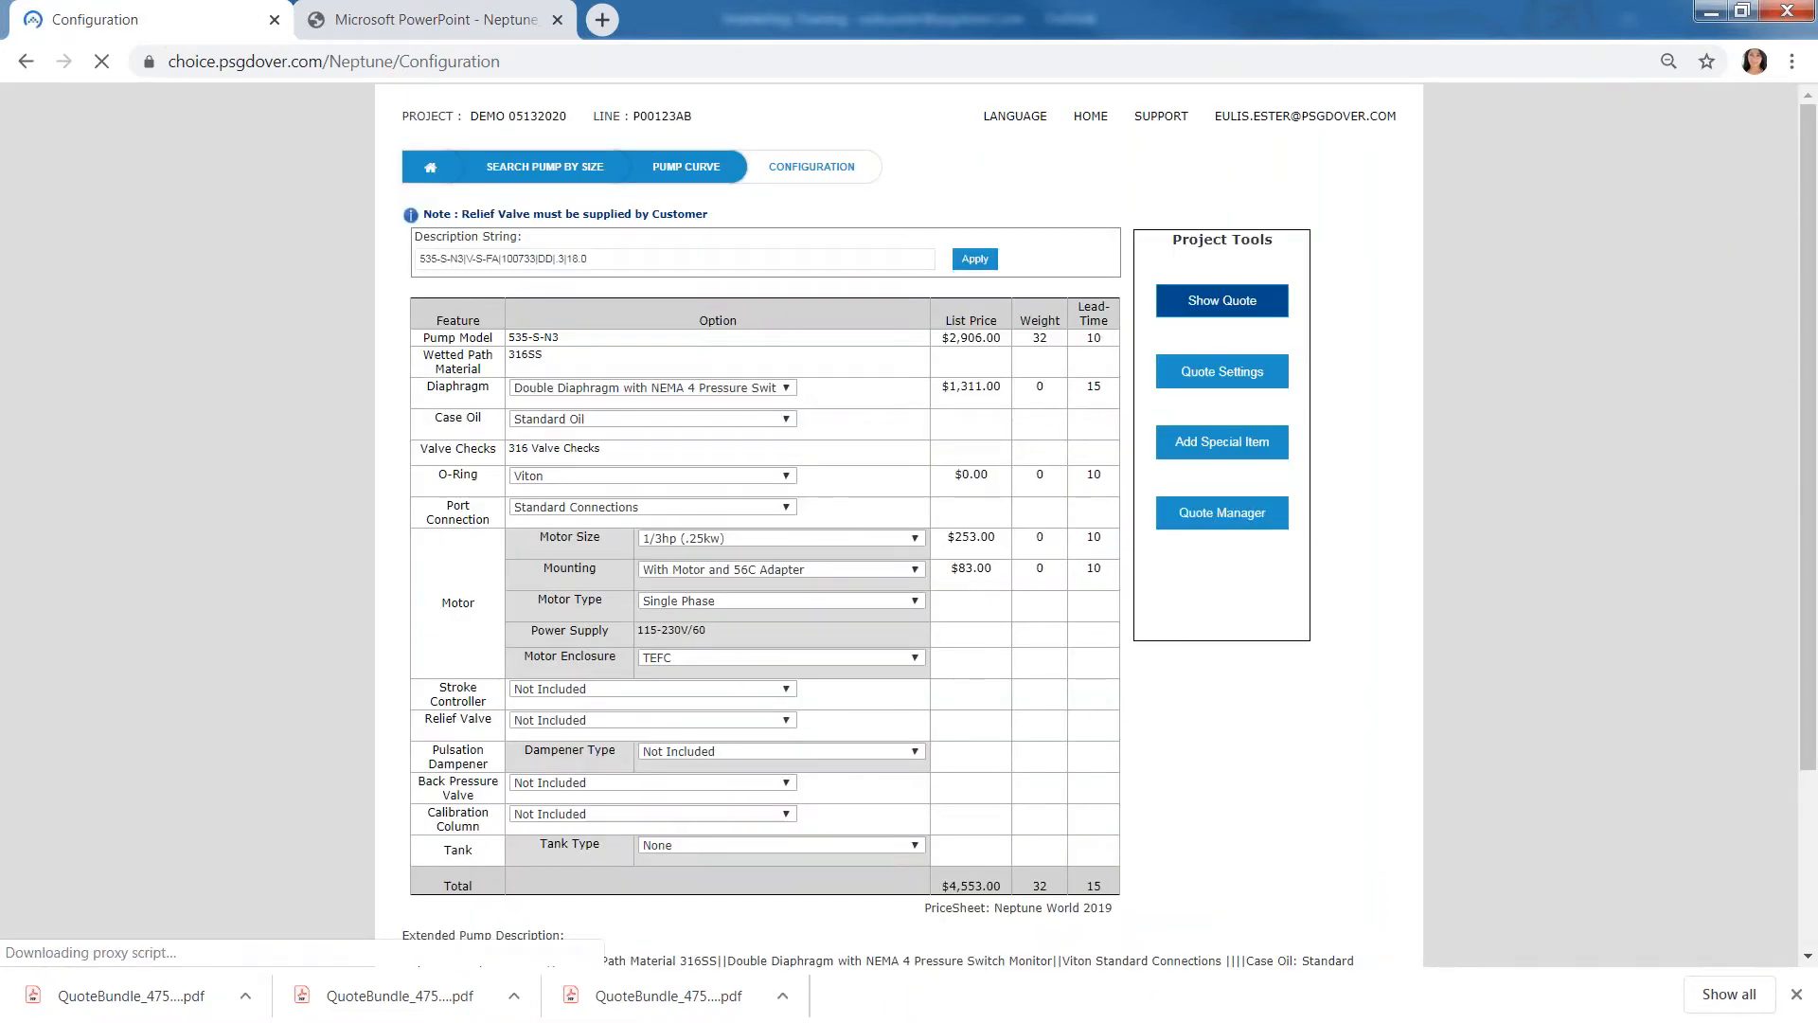
# - Choose the With Motor and 56C Adapter mounting and set the motor type to Three Phase
pyautogui.click(866, 570)
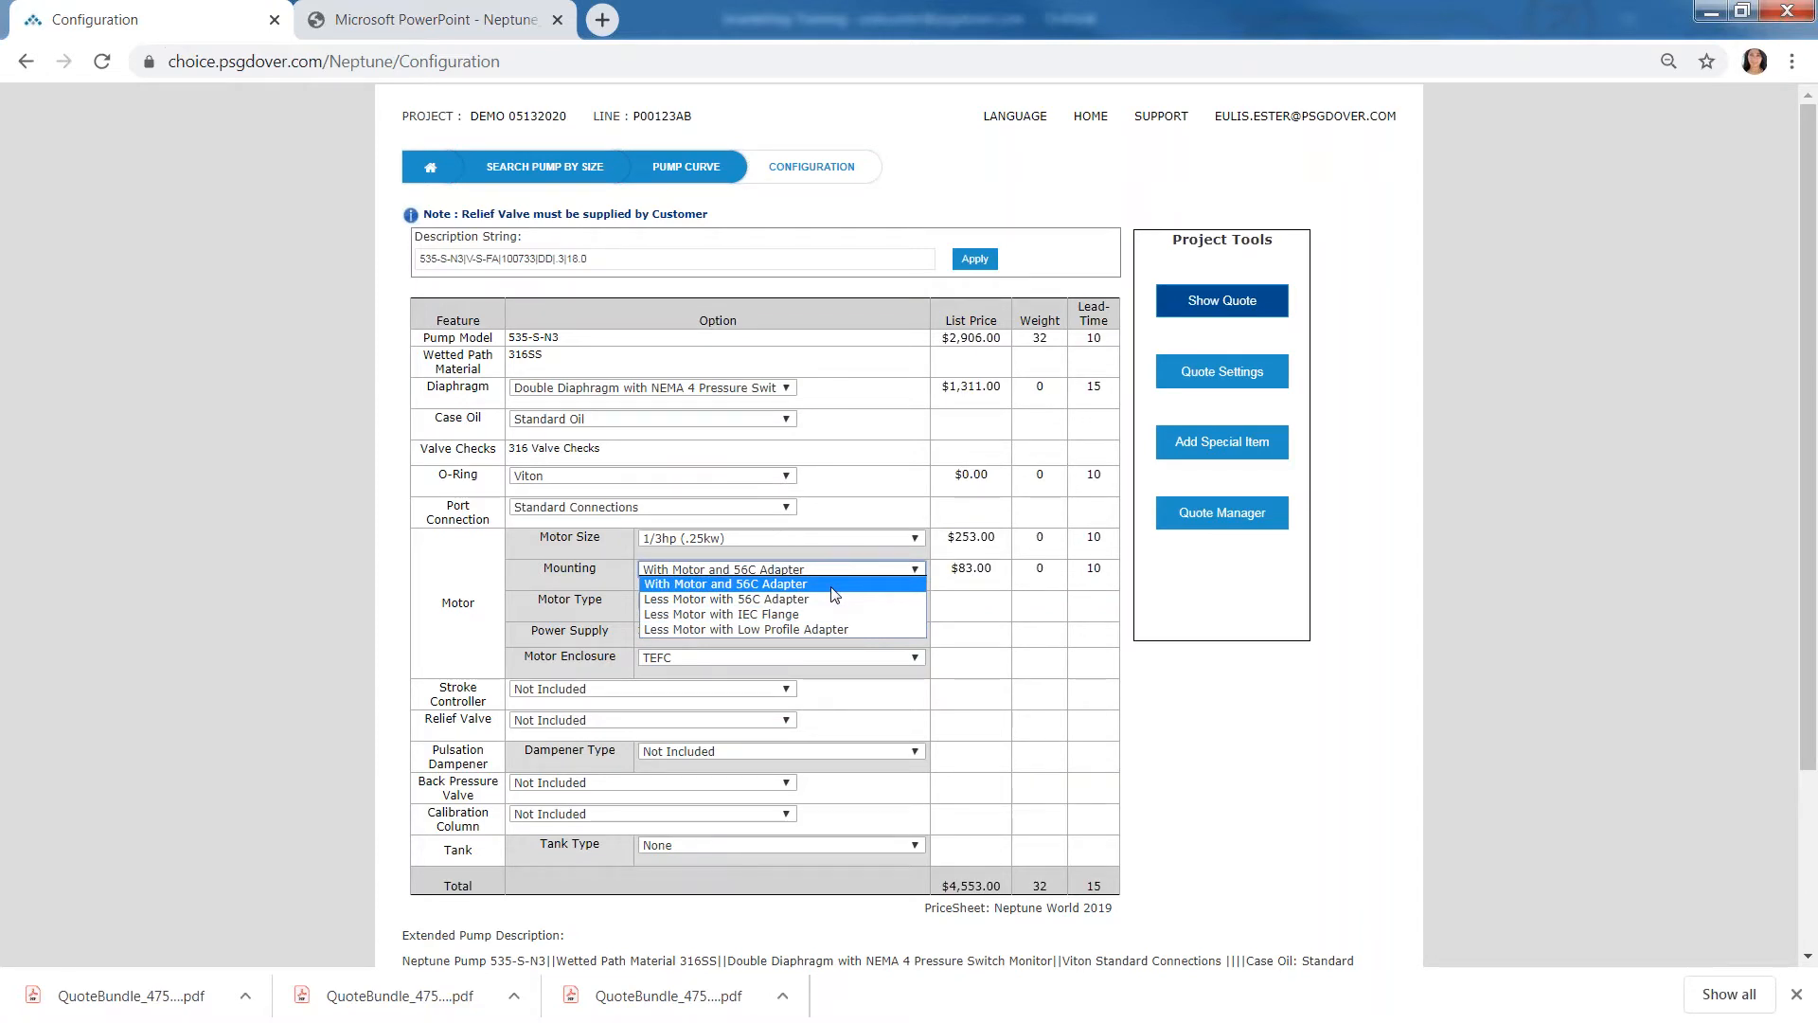
pyautogui.click(857, 585)
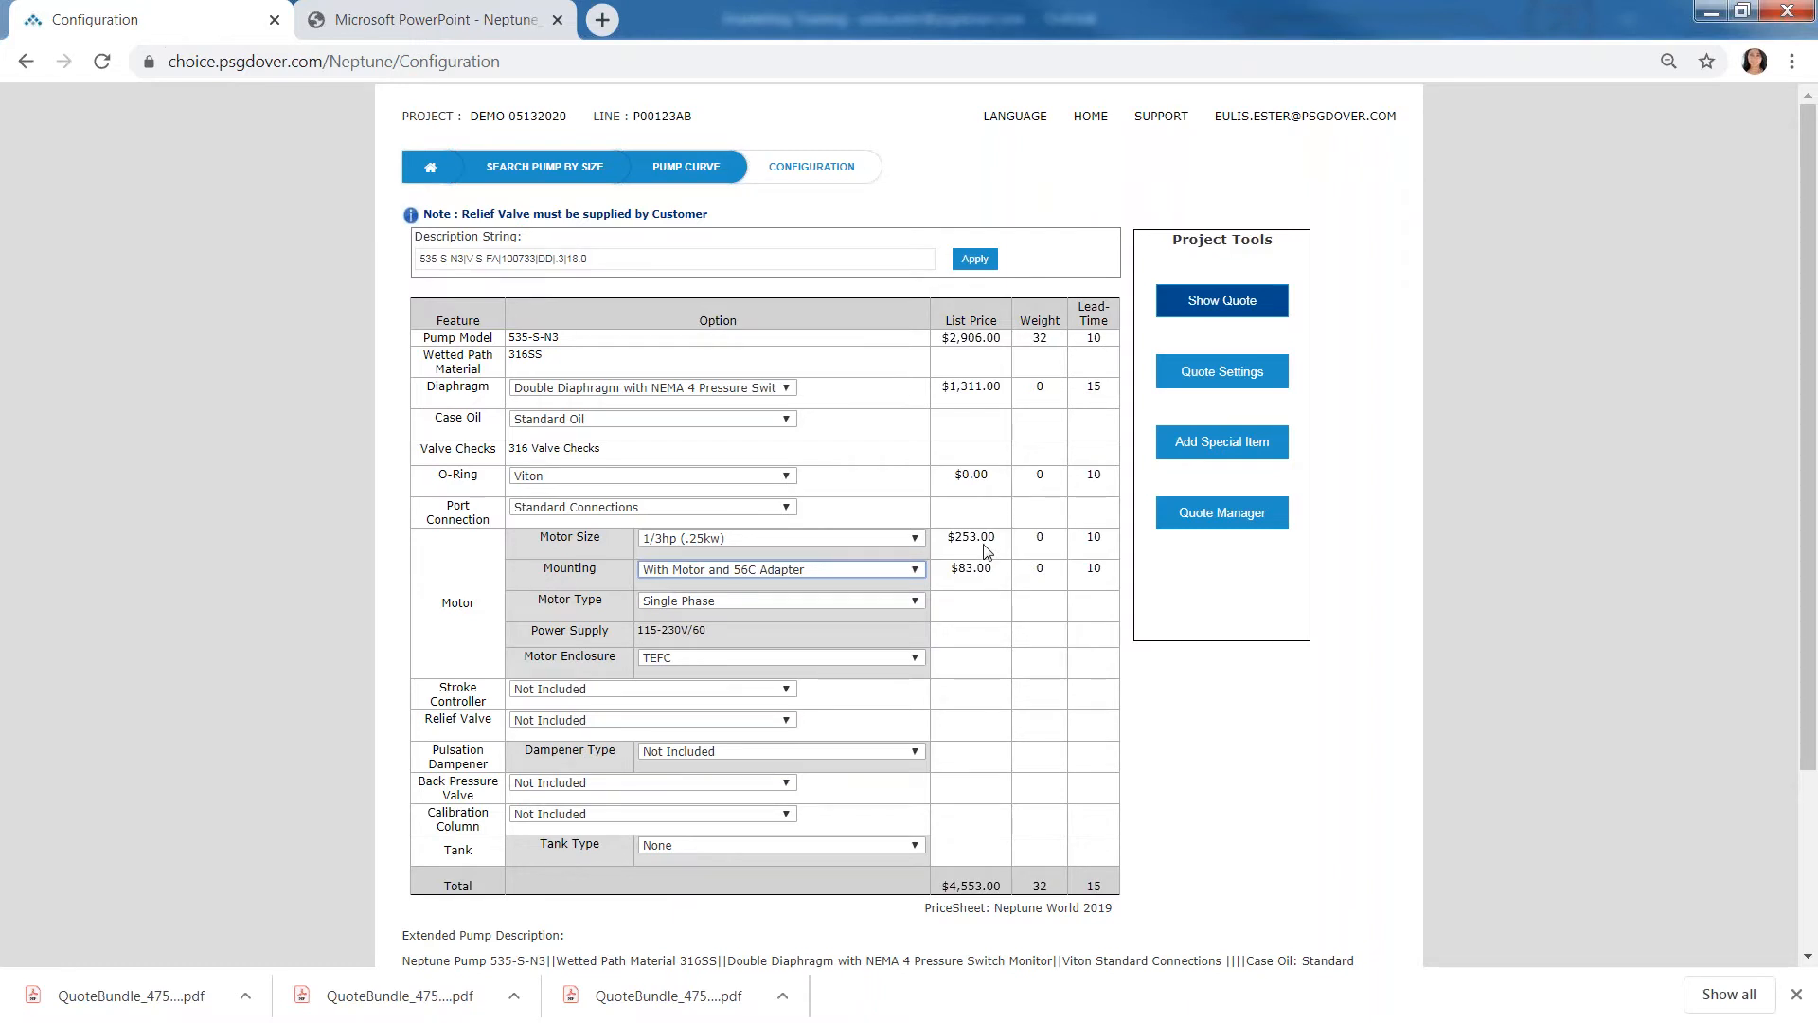
pyautogui.click(991, 566)
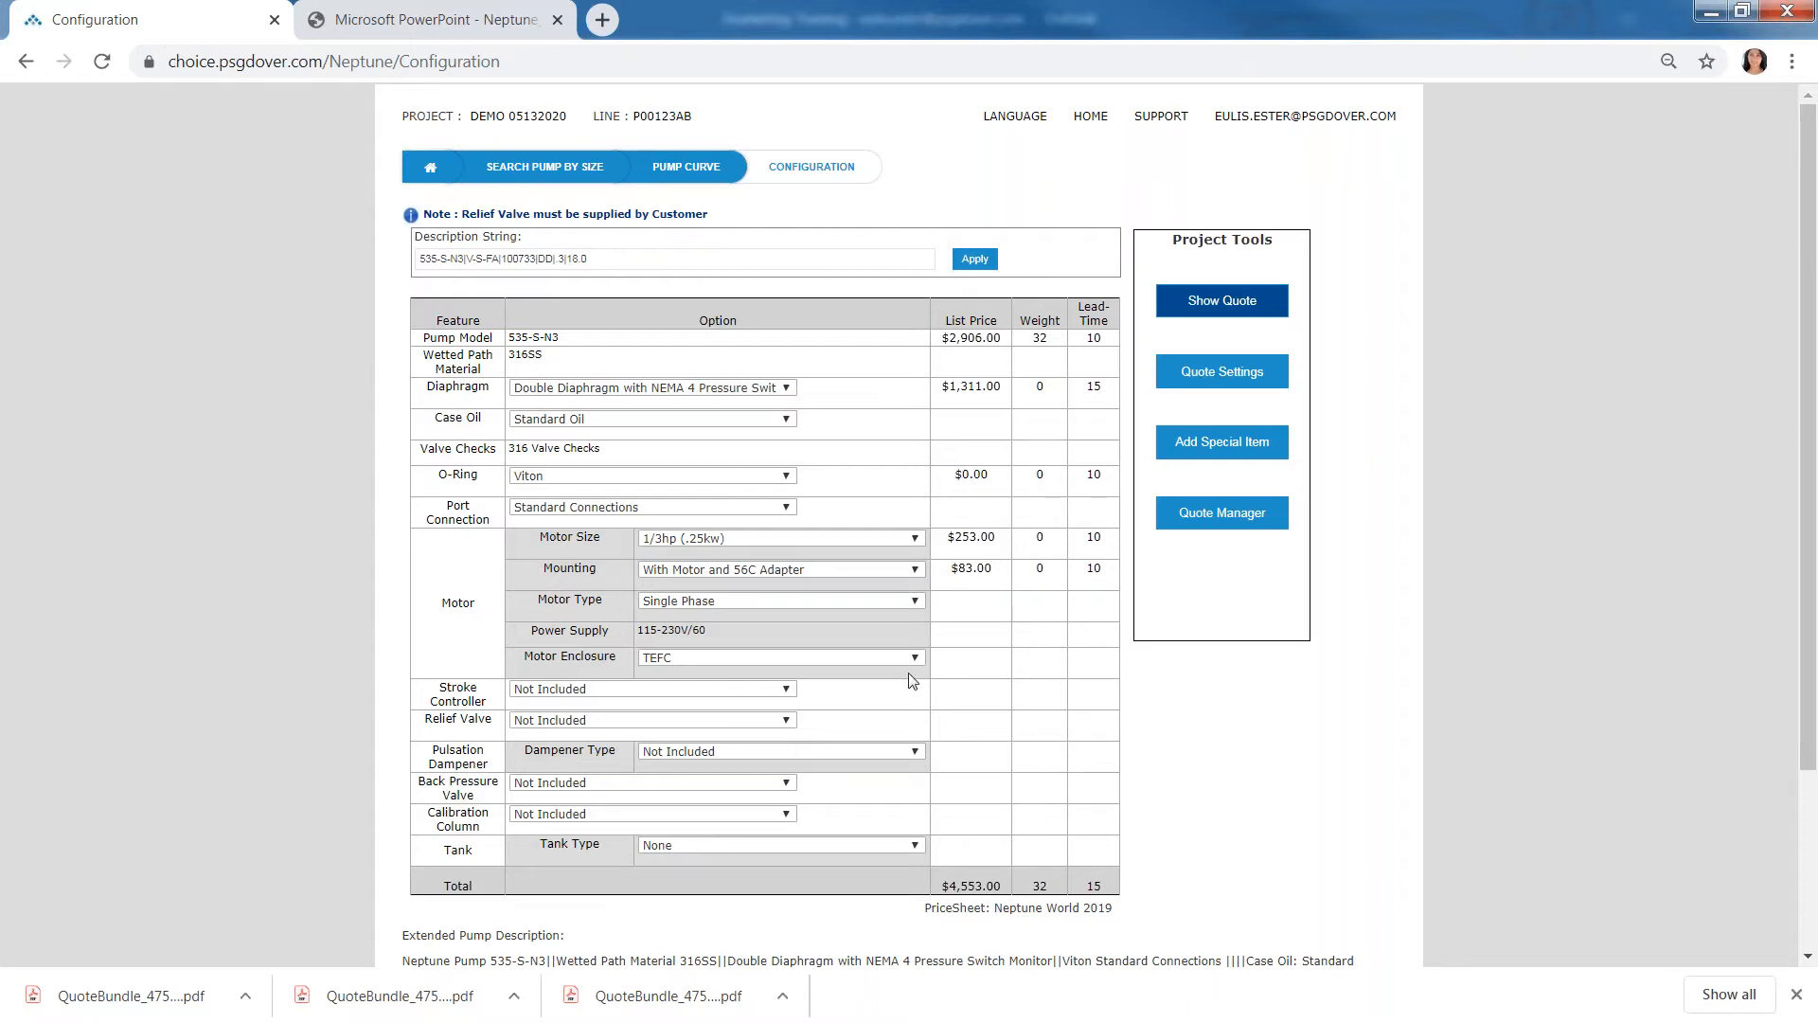
pyautogui.click(869, 606)
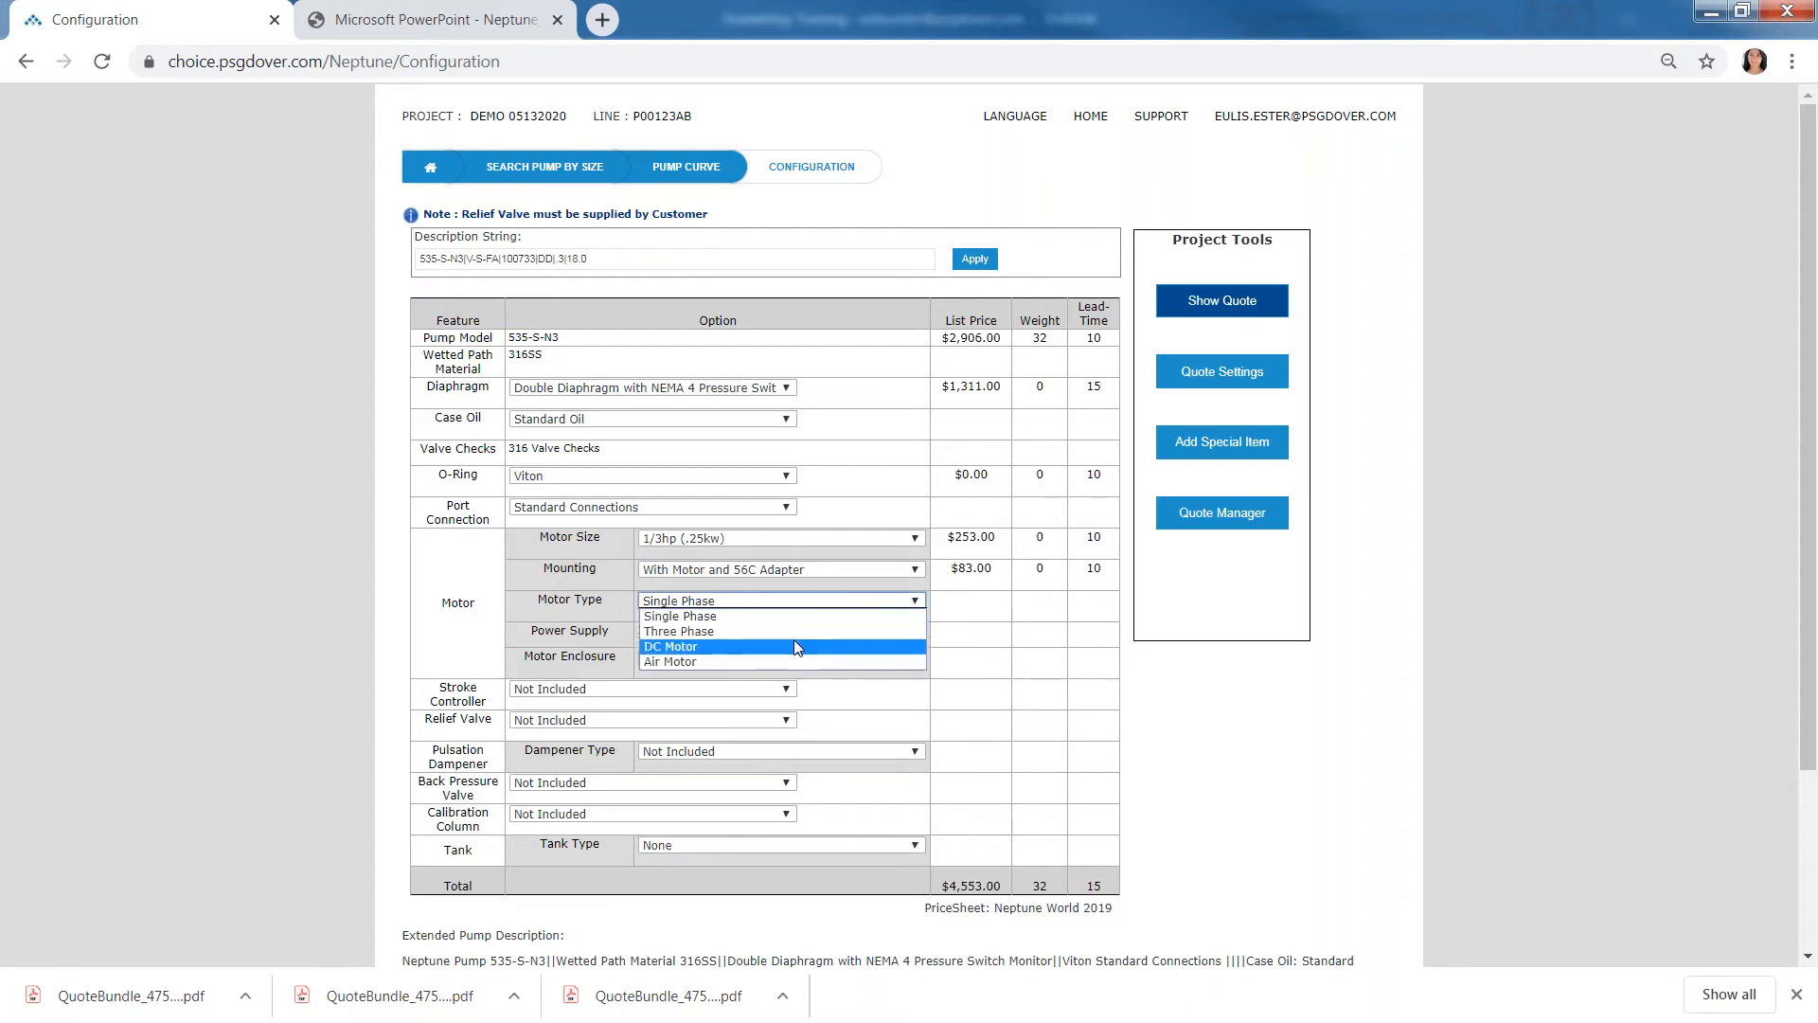
pyautogui.click(802, 631)
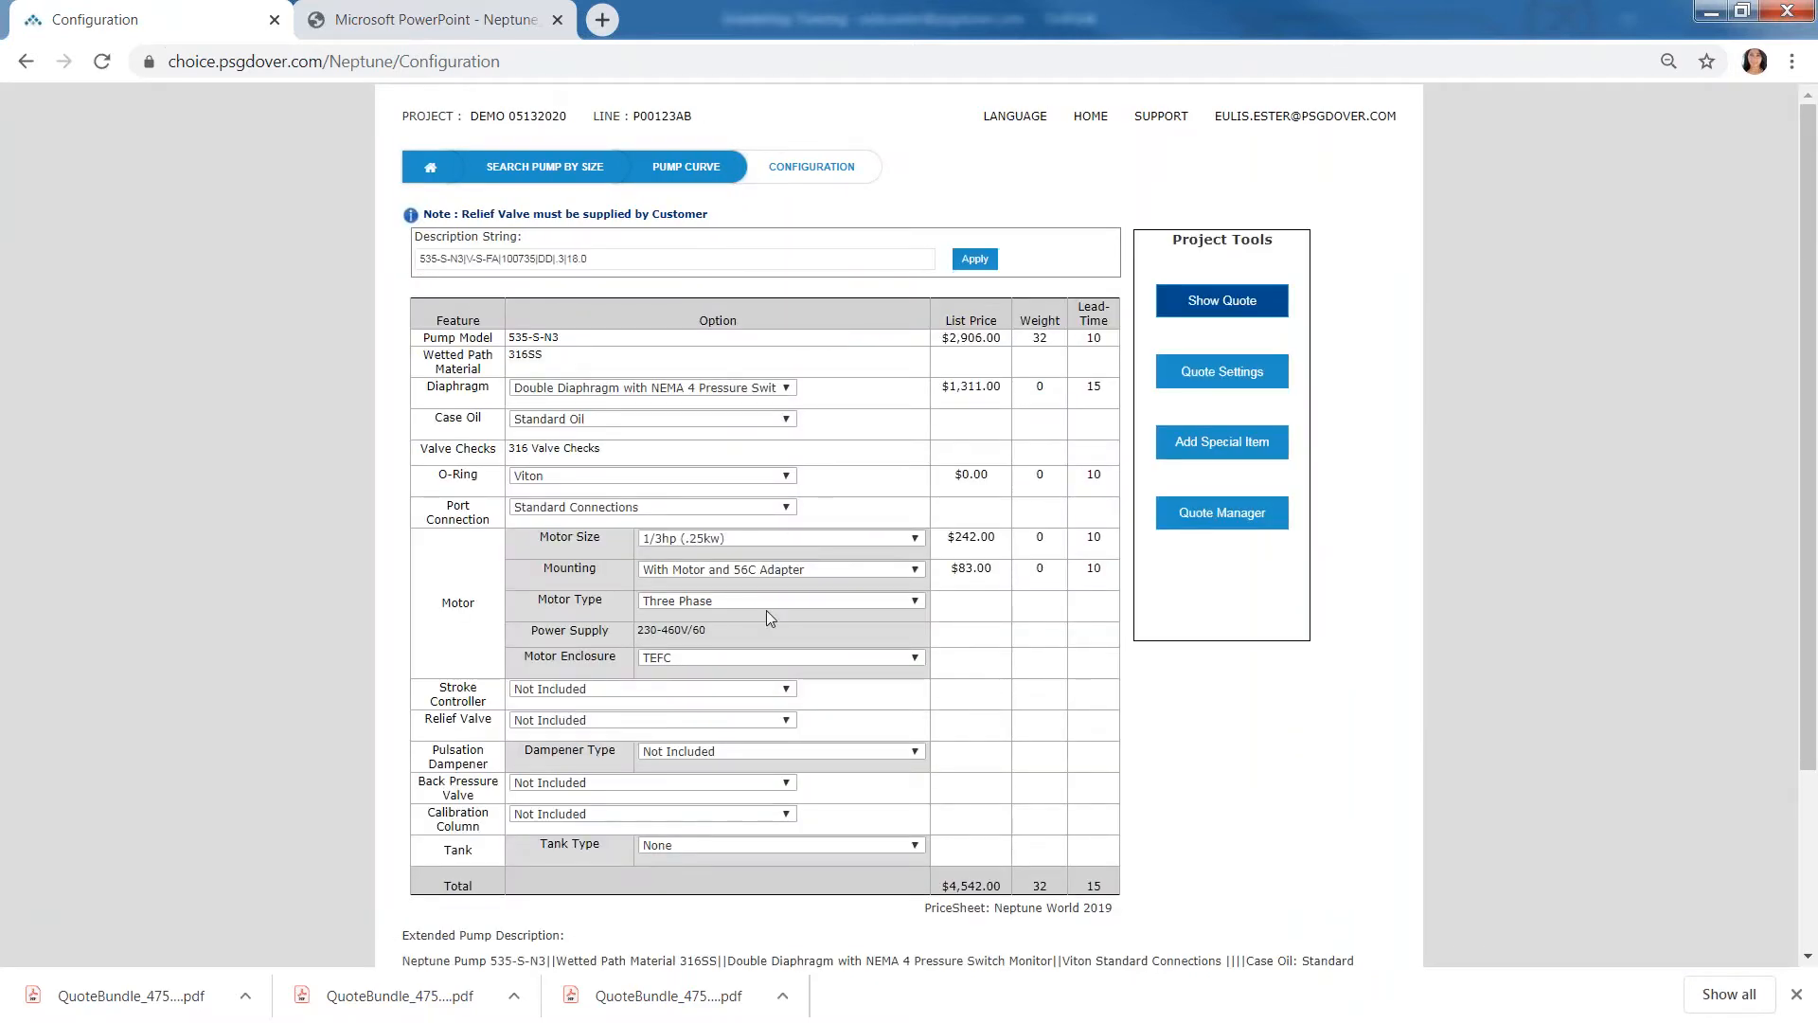
# - Add the 115/230V NEMA 4 stroke positioner/controller with 4-20ma input signal and the 1/2" 316SS, 101-400 psi relief valve
pyautogui.scroll(-1, 767, 656)
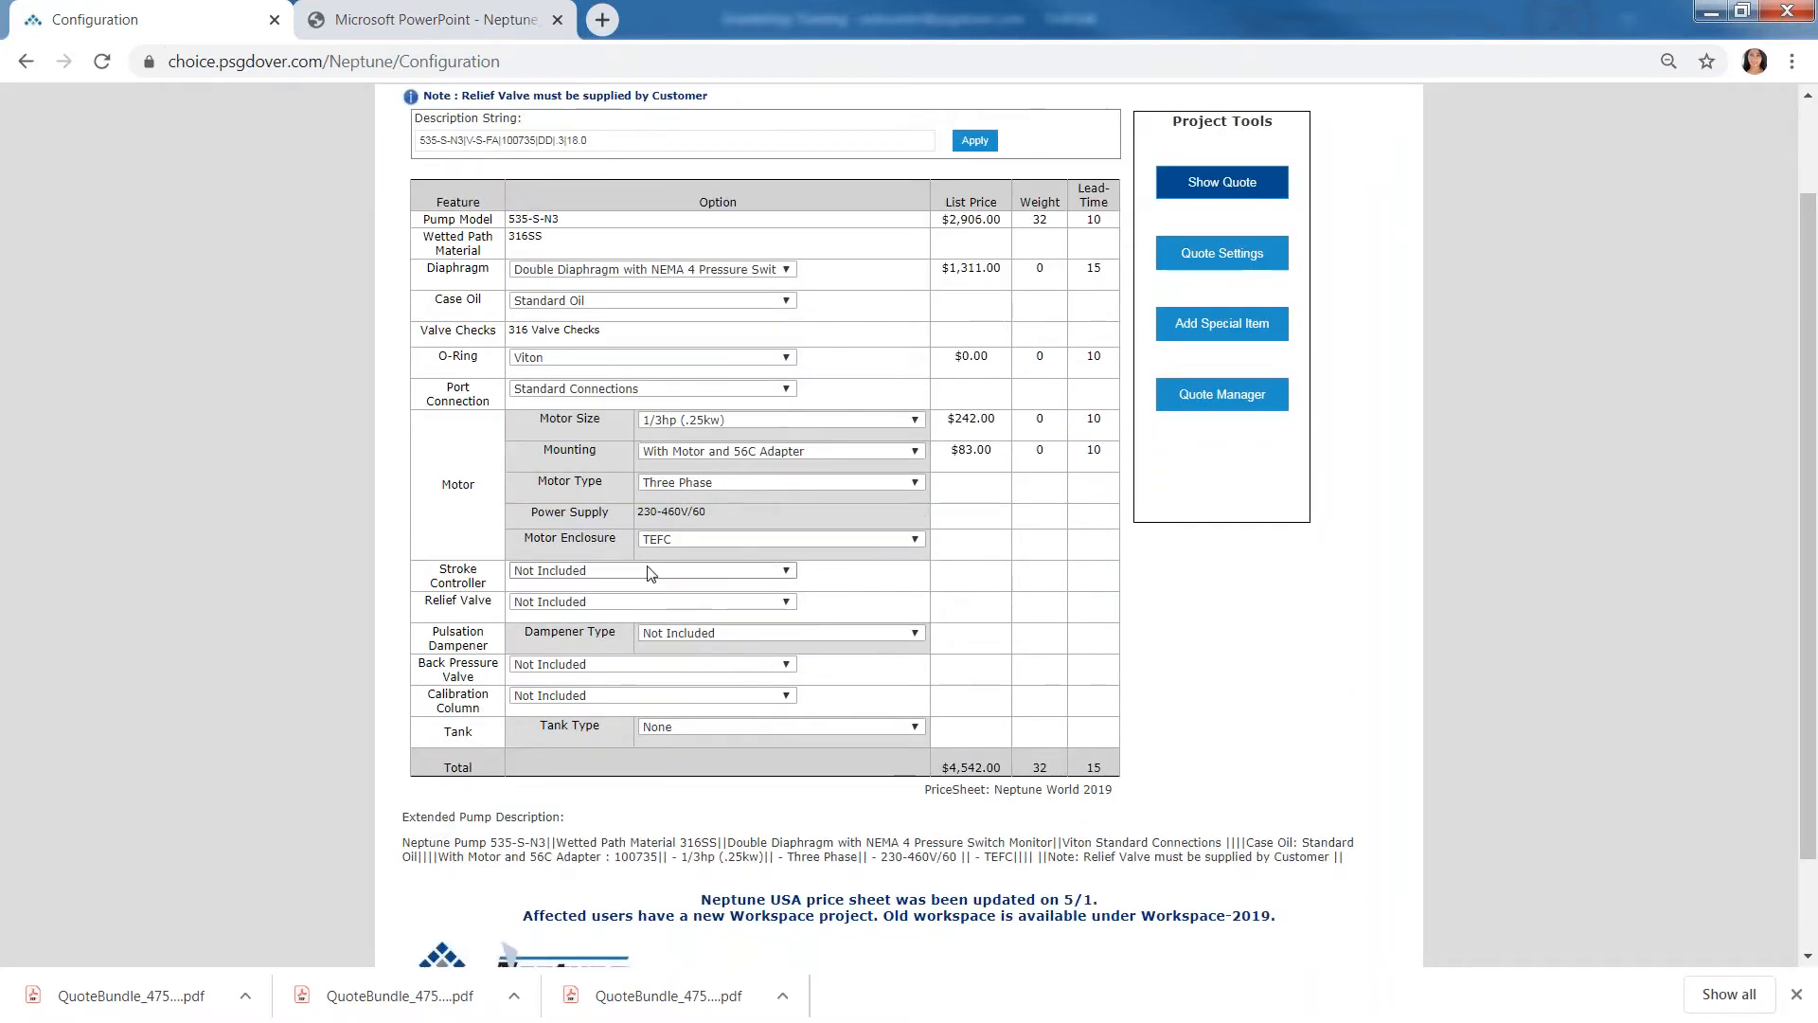
pyautogui.click(650, 570)
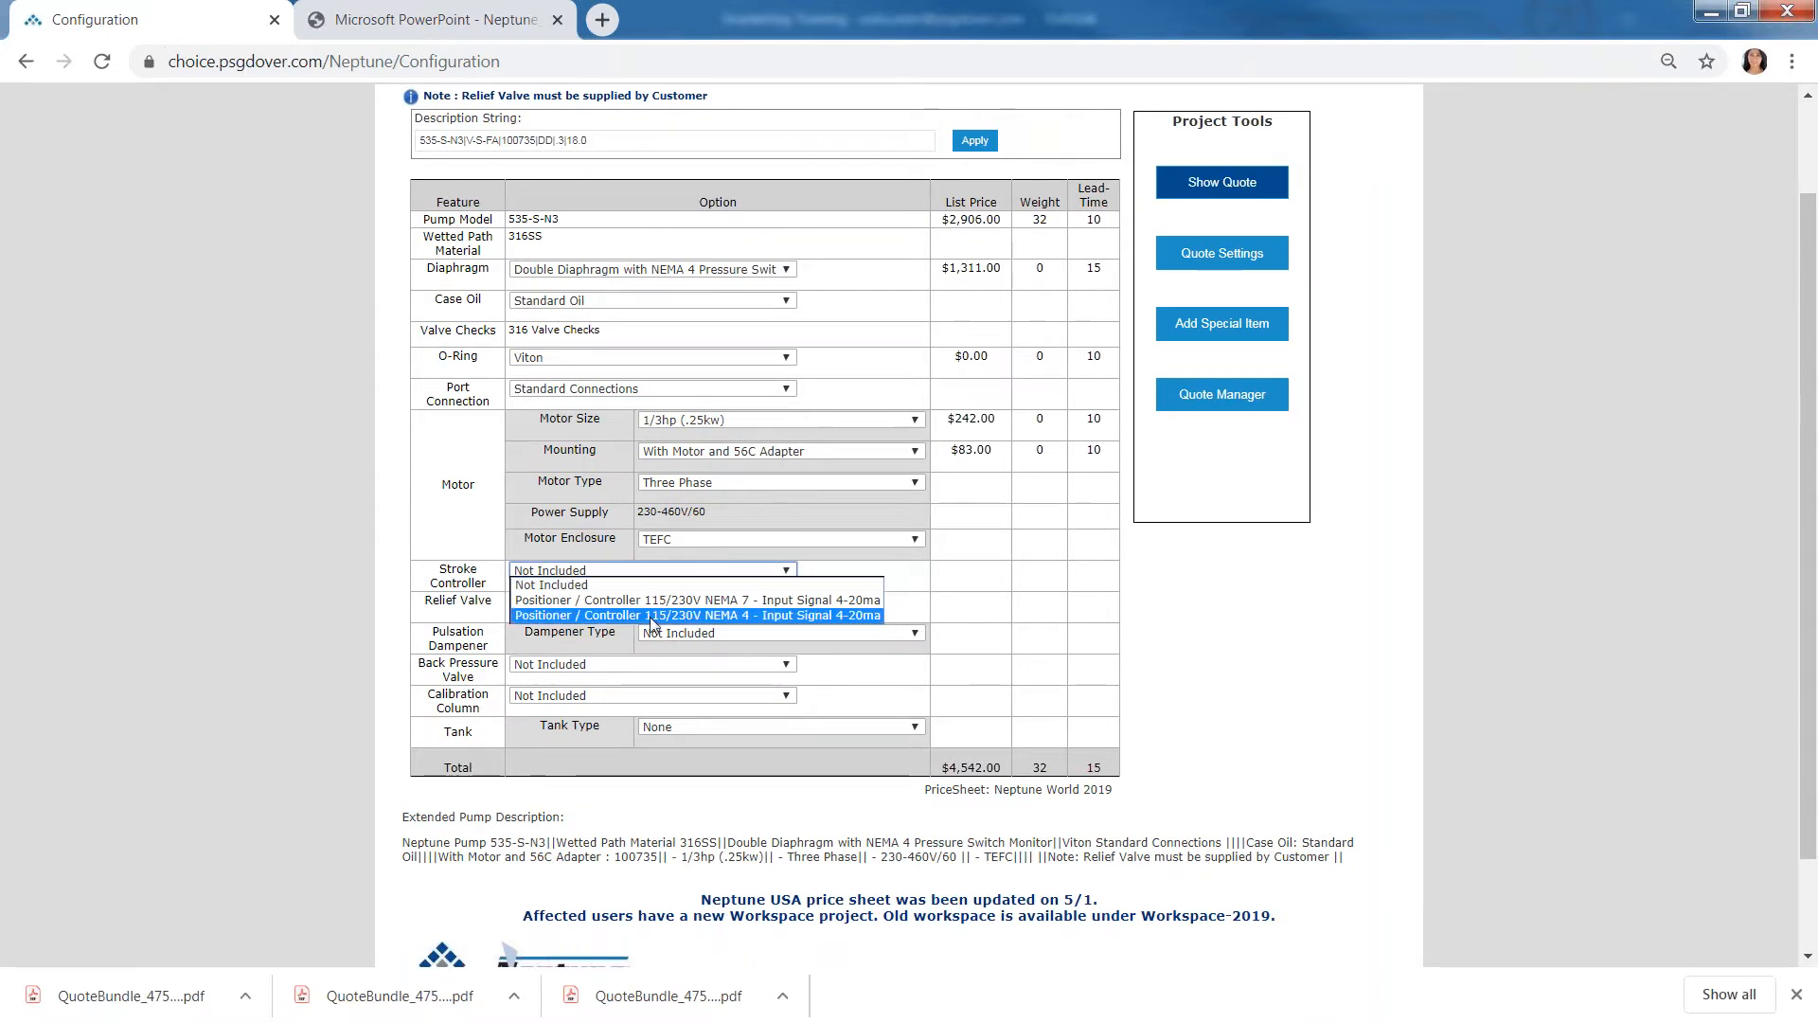
pyautogui.click(650, 617)
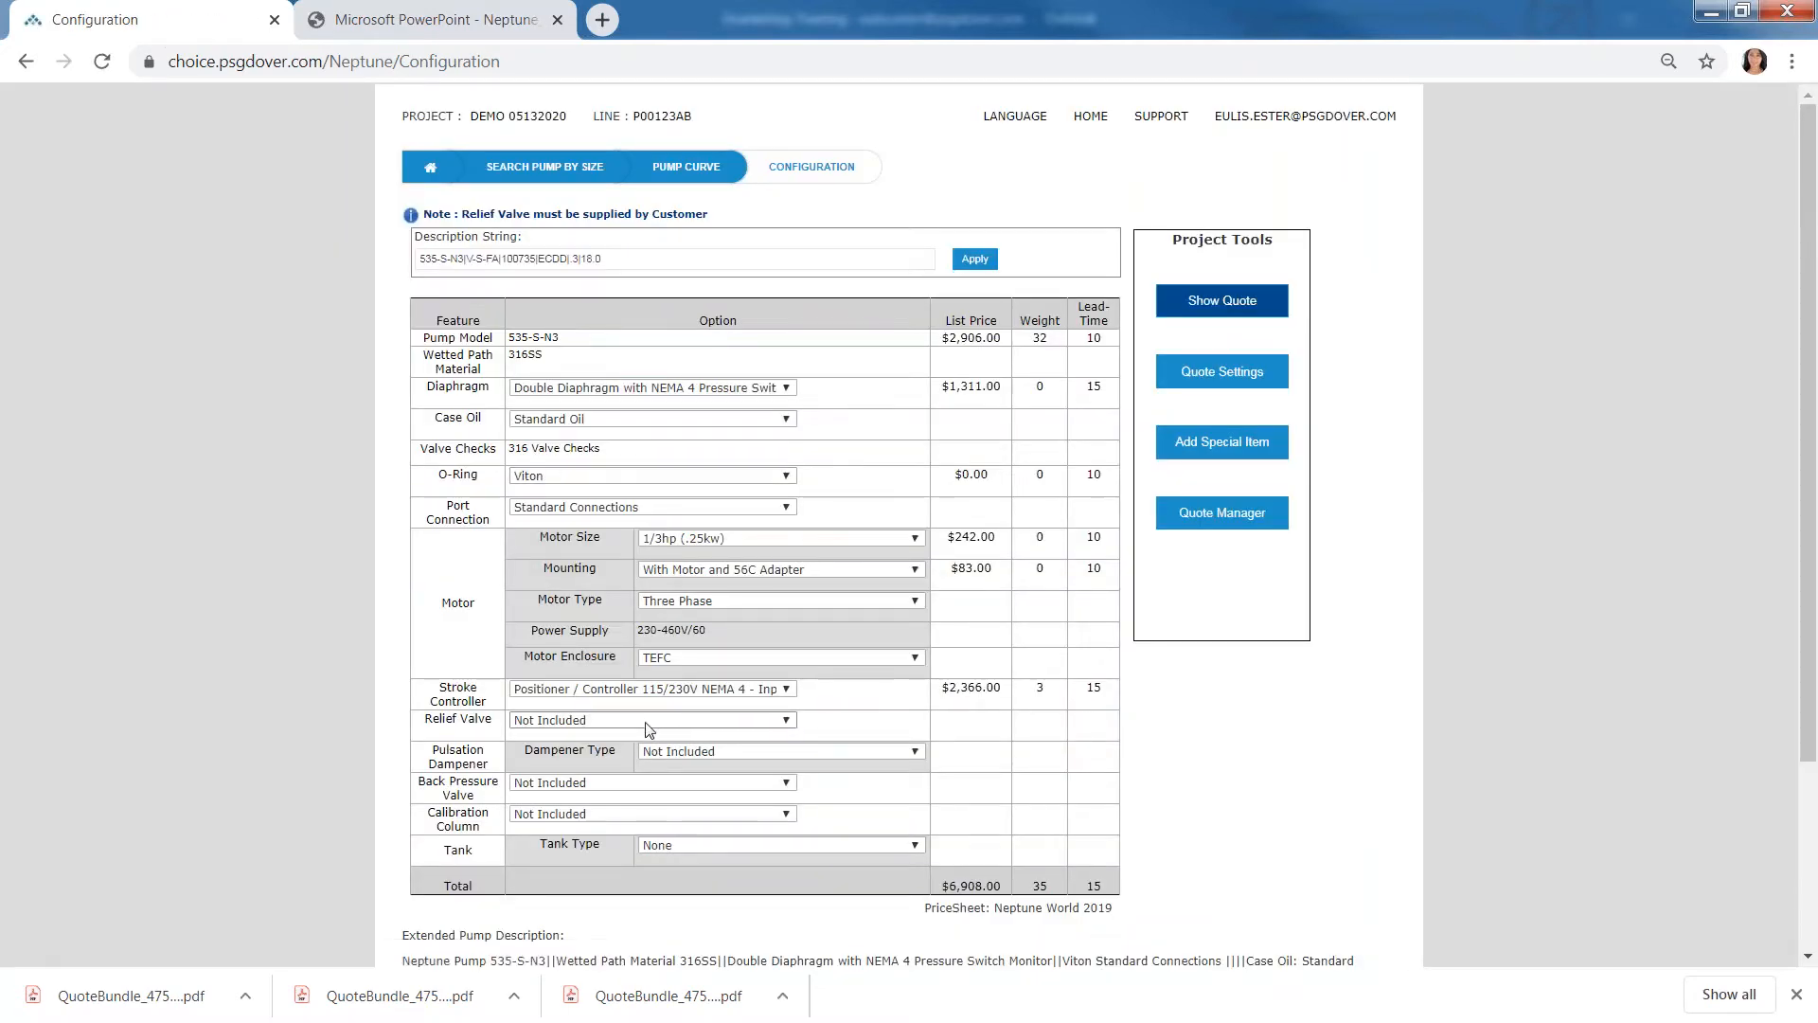
pyautogui.click(649, 722)
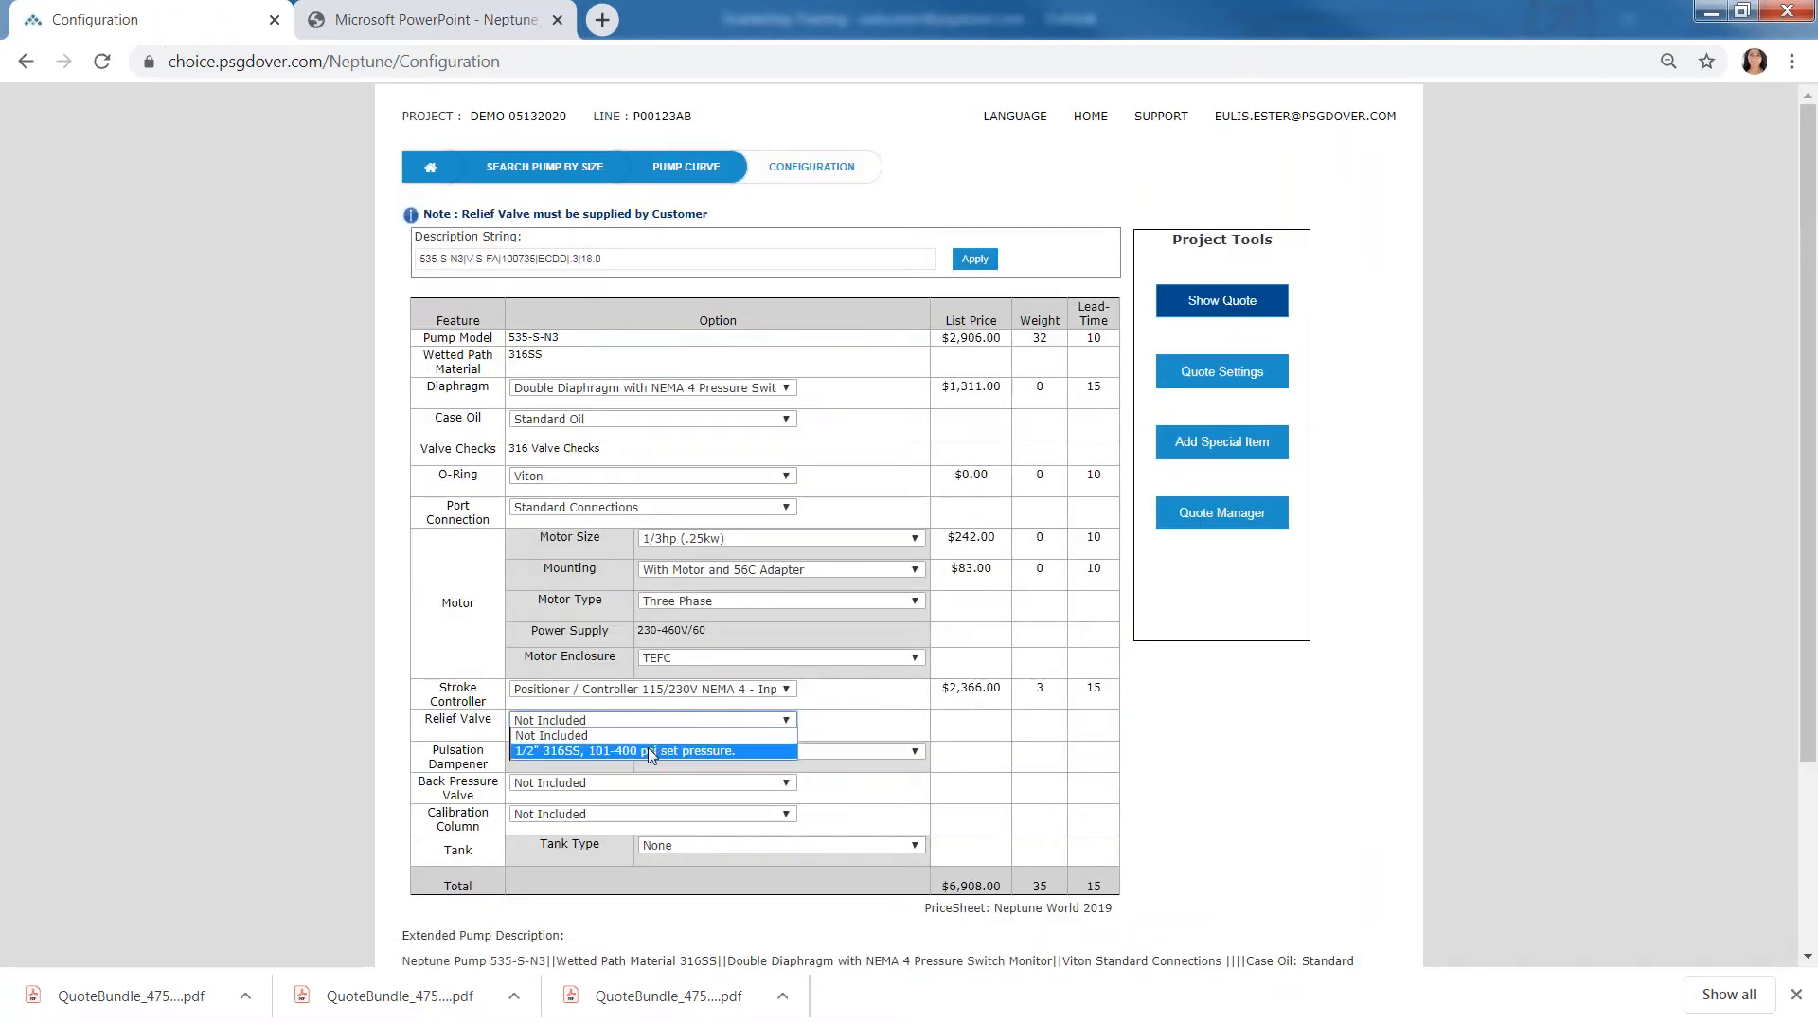
pyautogui.click(650, 750)
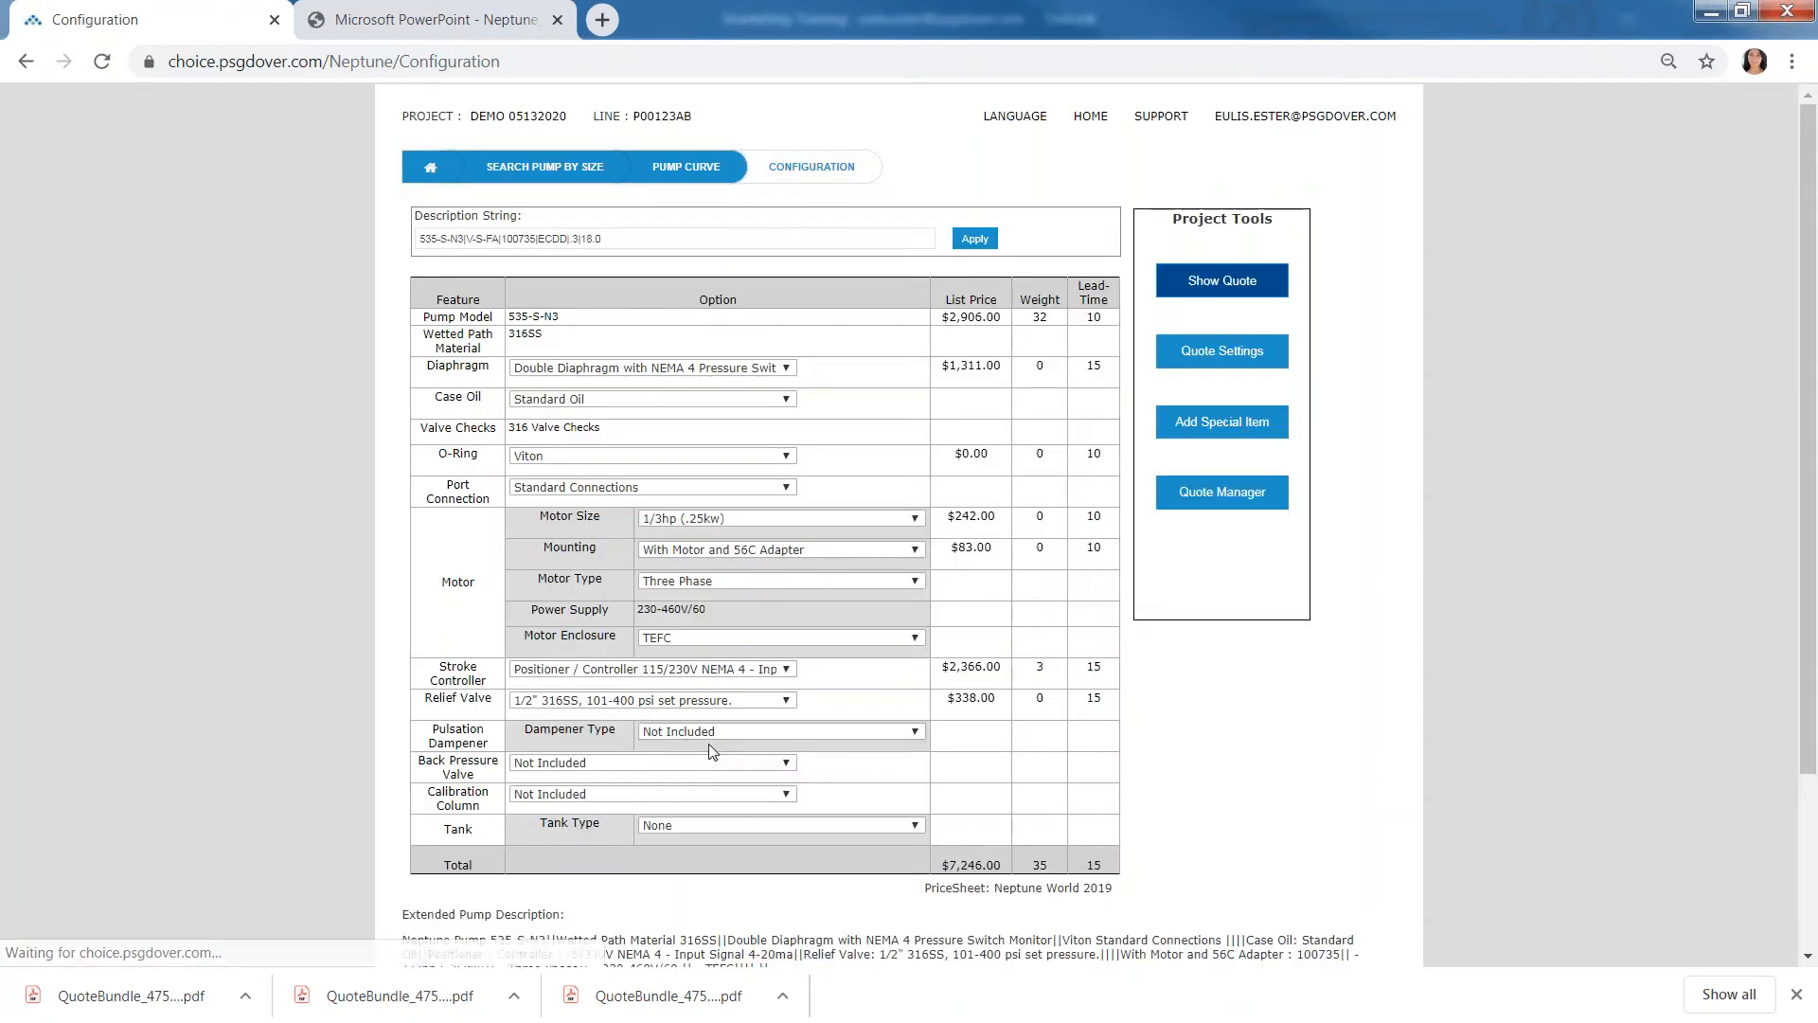
# - Add the Elastomeric Bladder: 95% Degree Dampening pulsation dampener and review its body and bladder material options
pyautogui.click(708, 736)
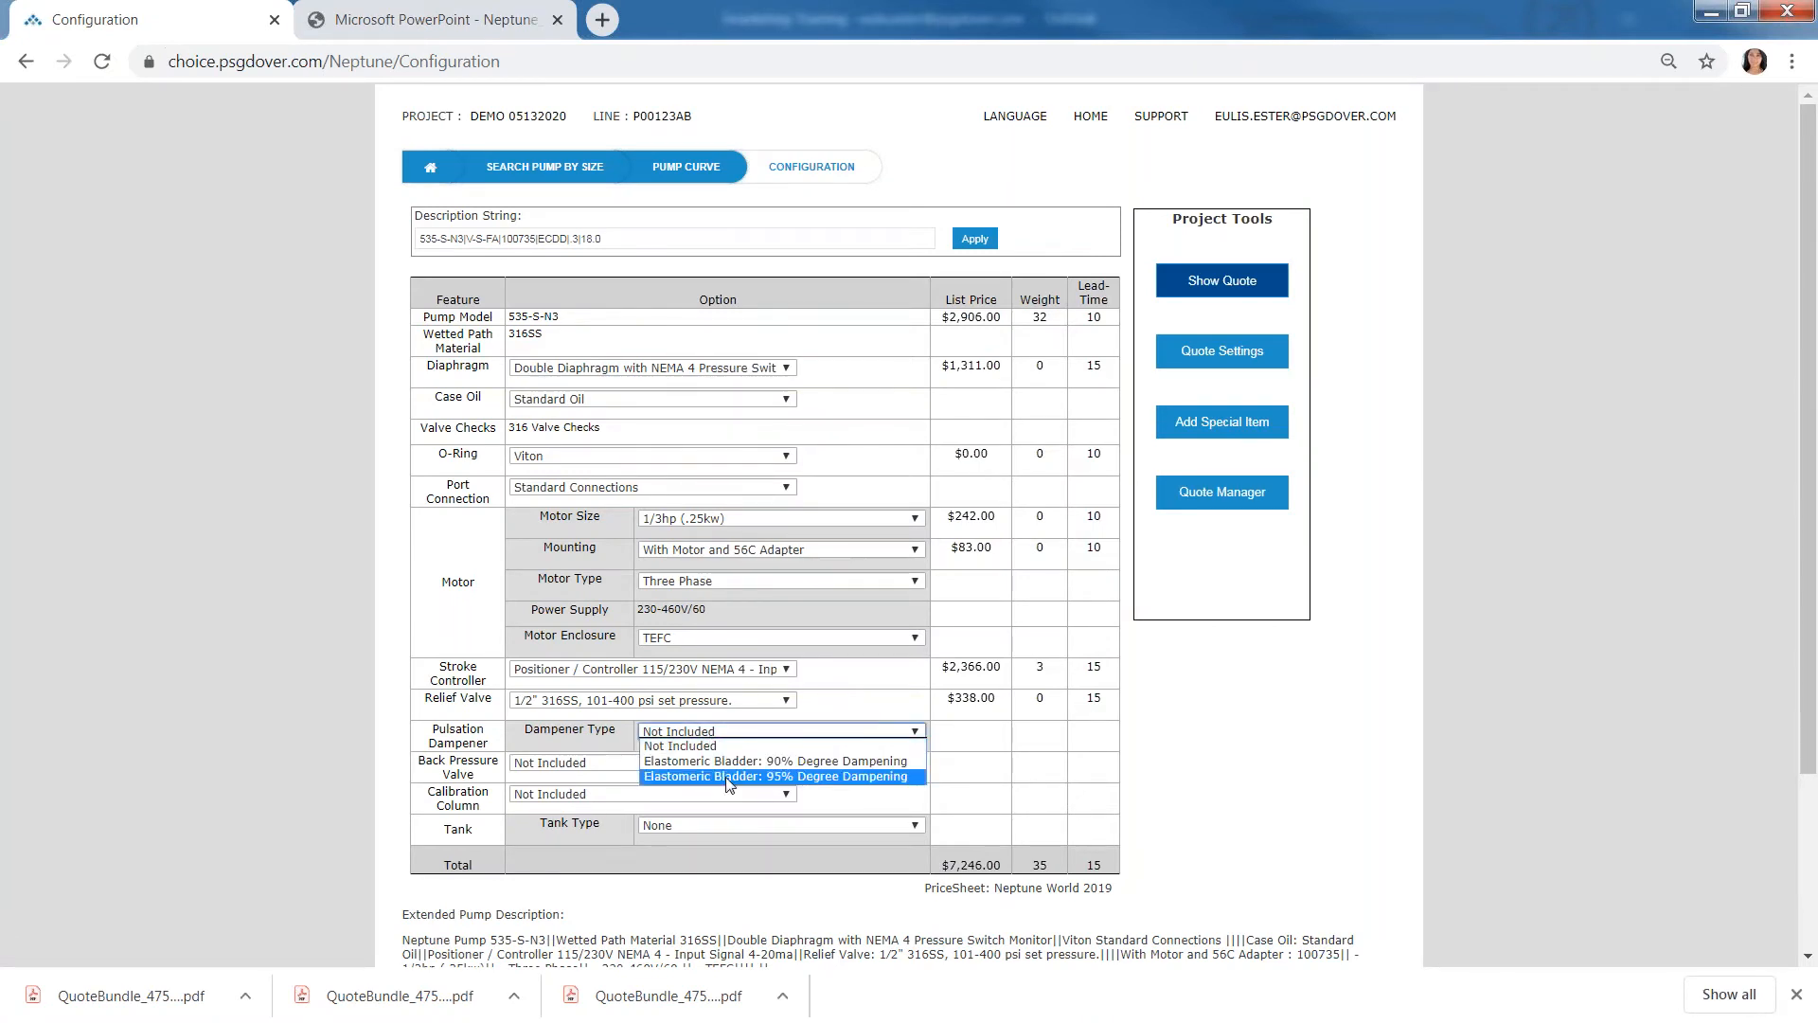
pyautogui.click(729, 777)
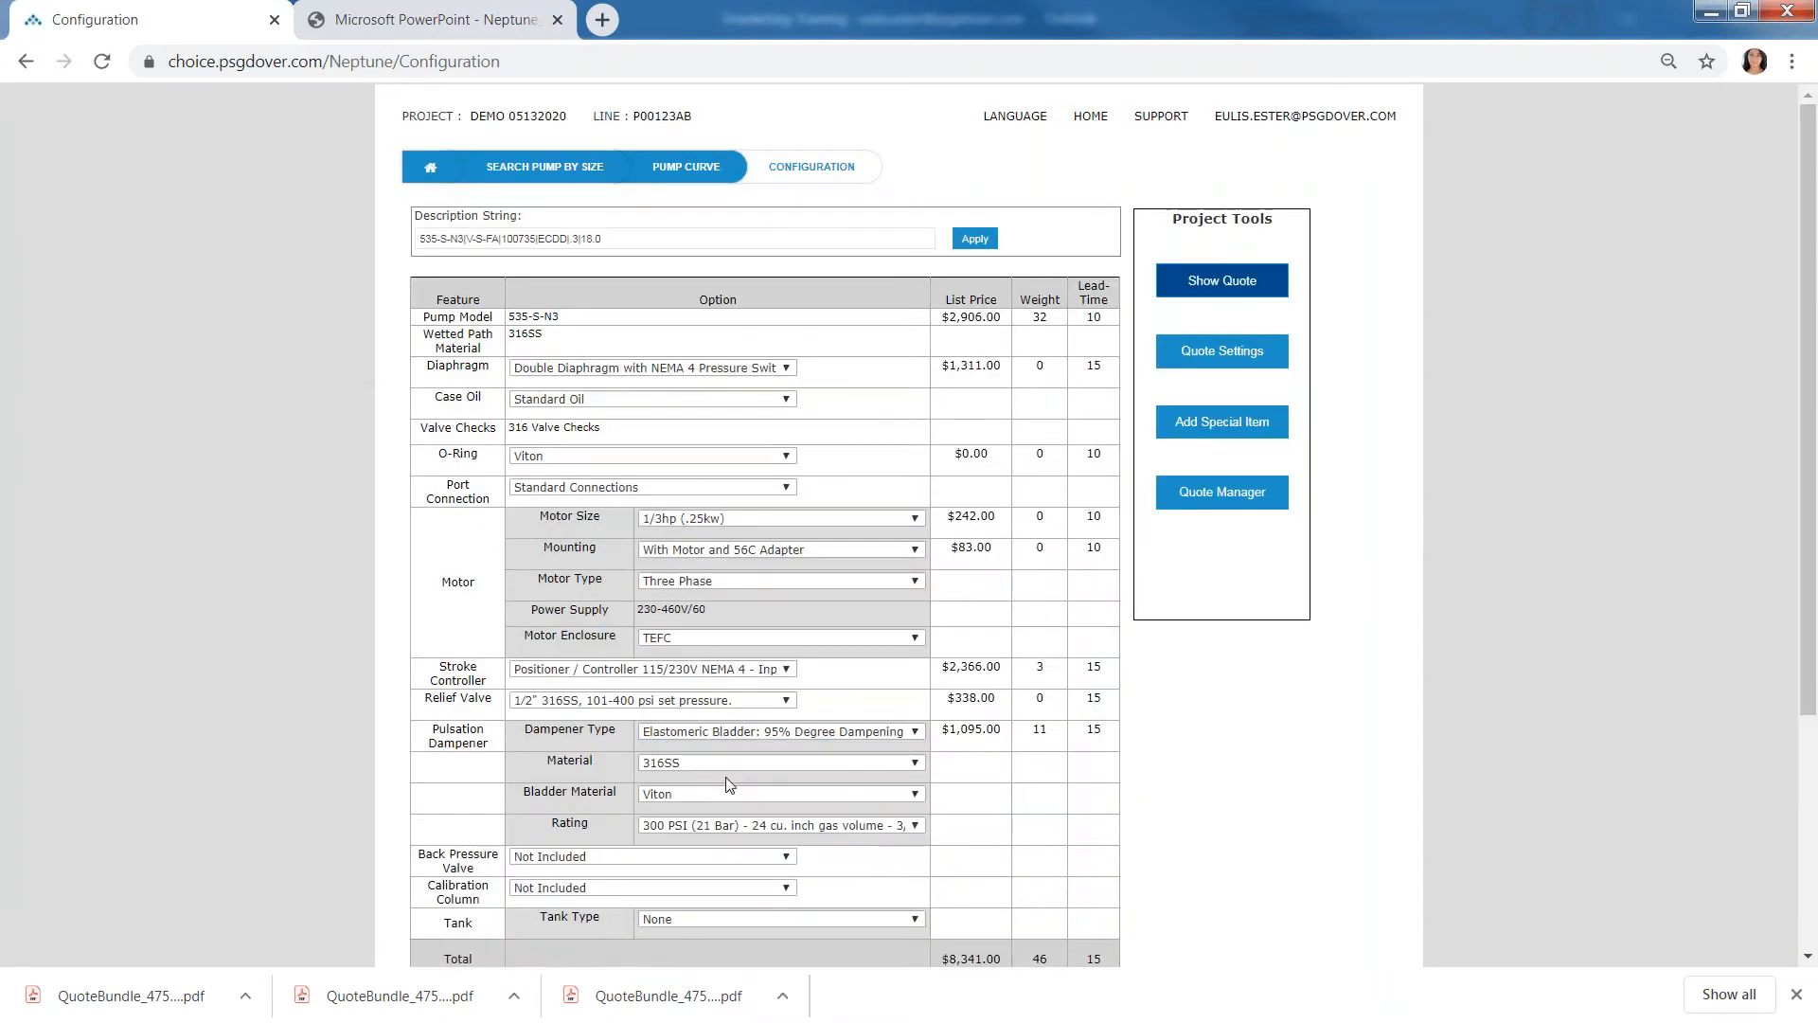
pyautogui.scroll(-1, 751, 767)
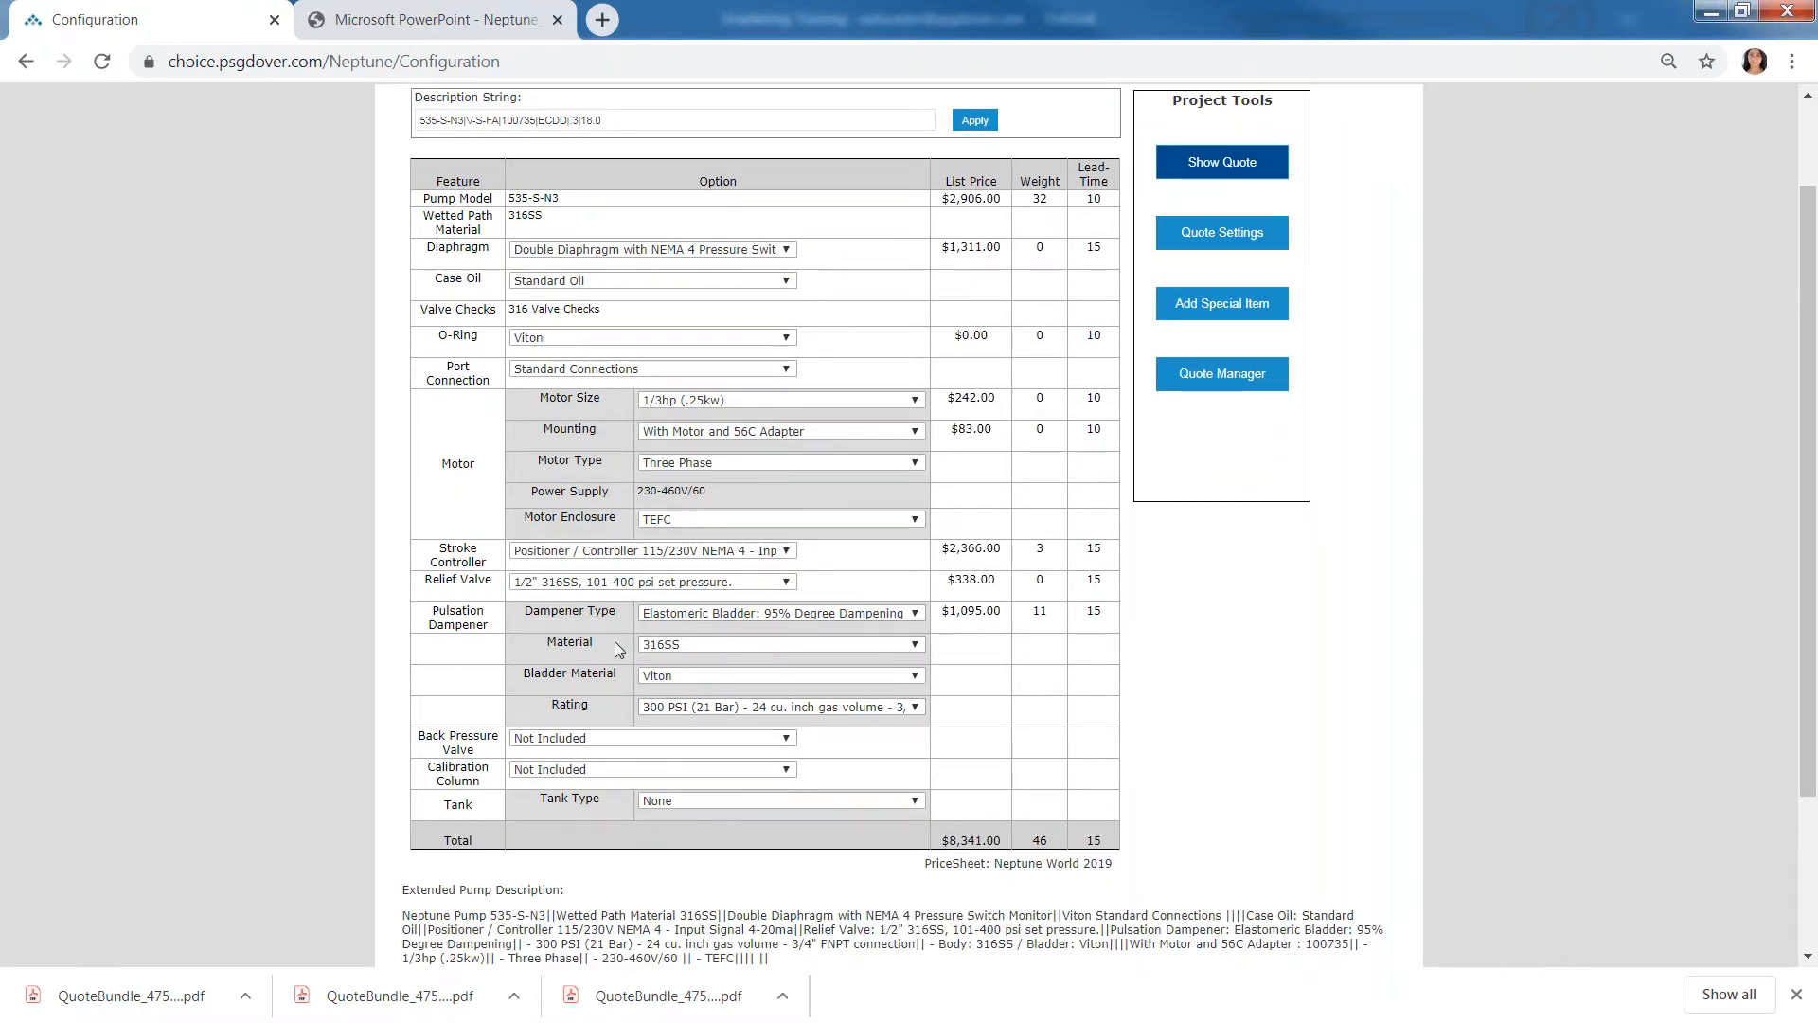
pyautogui.click(872, 644)
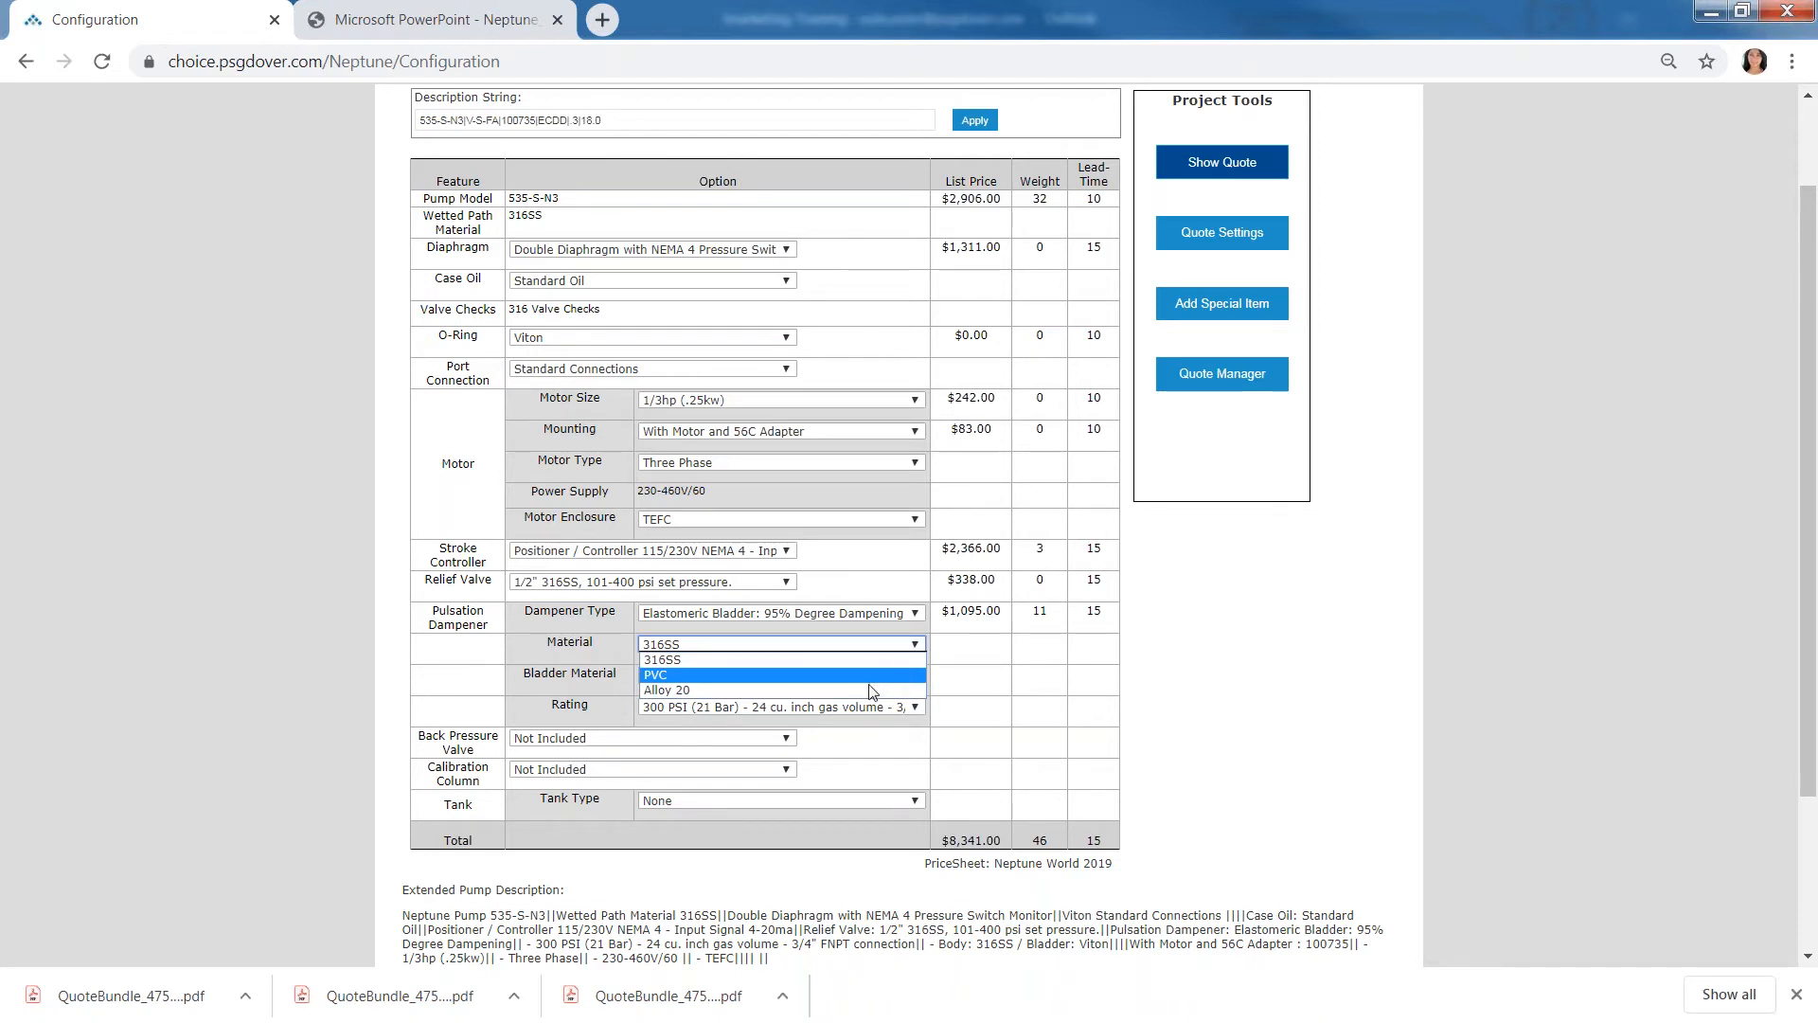
pyautogui.click(997, 684)
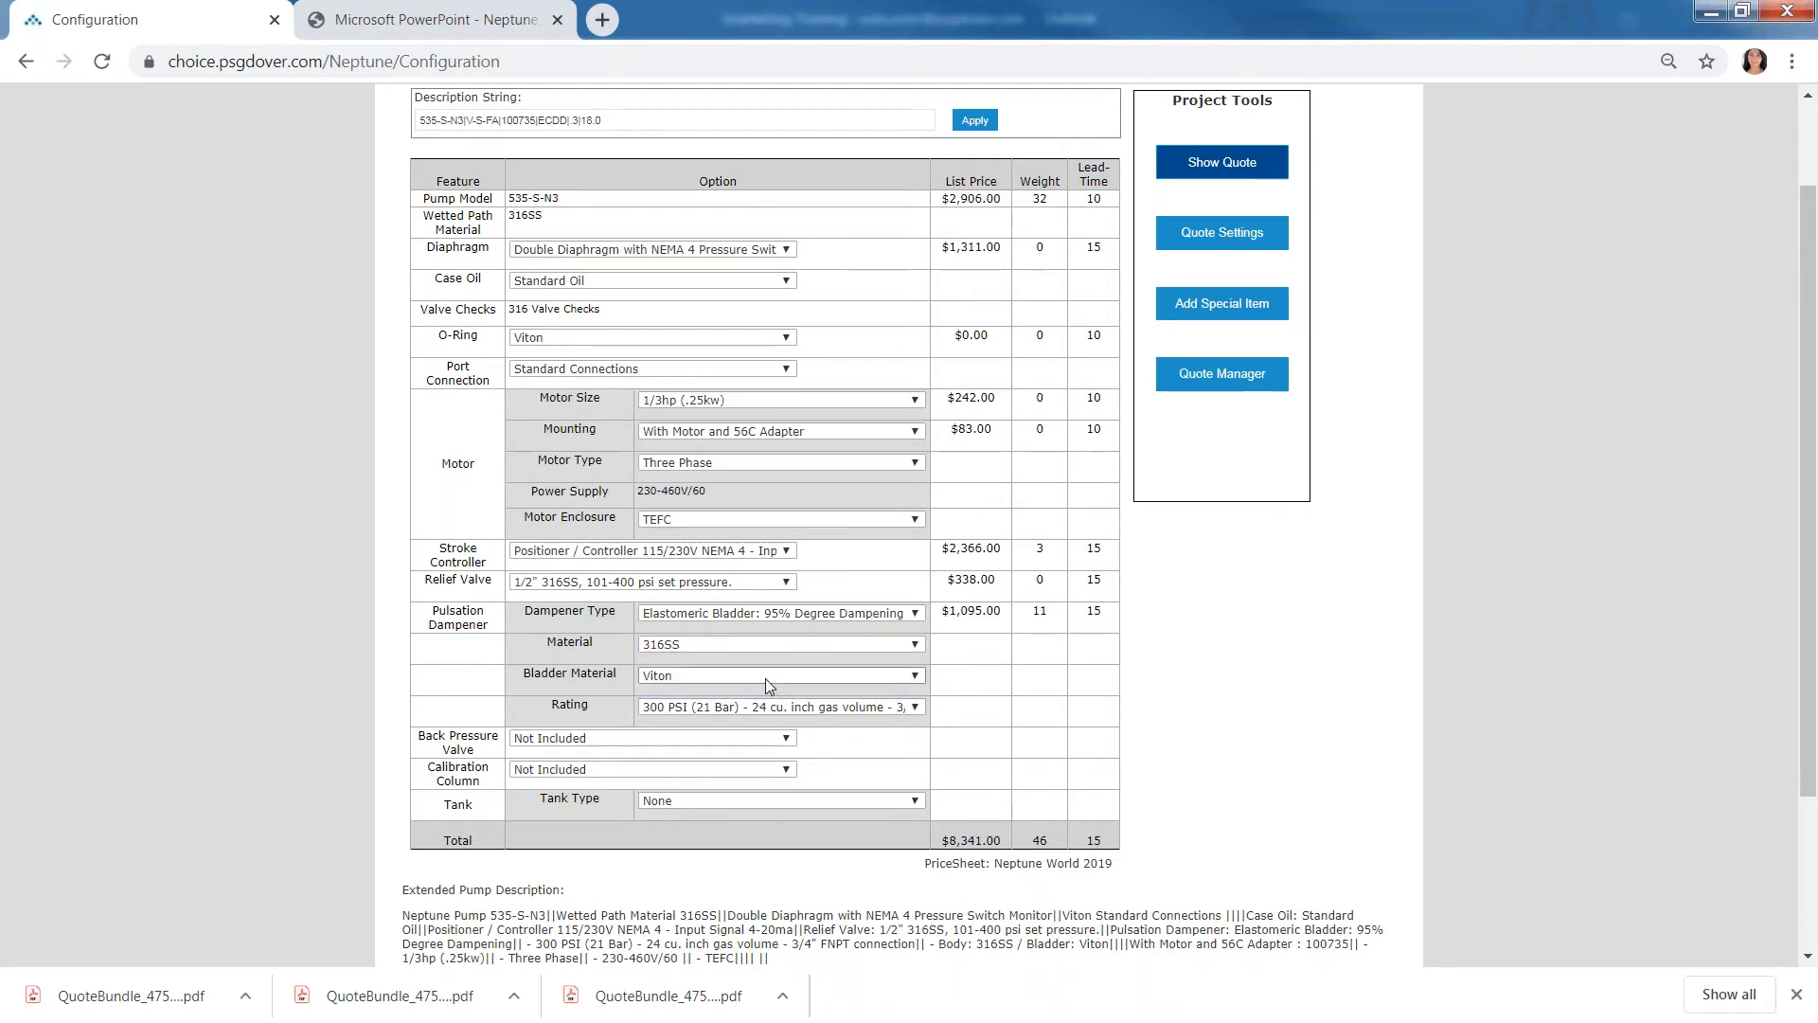
pyautogui.click(765, 679)
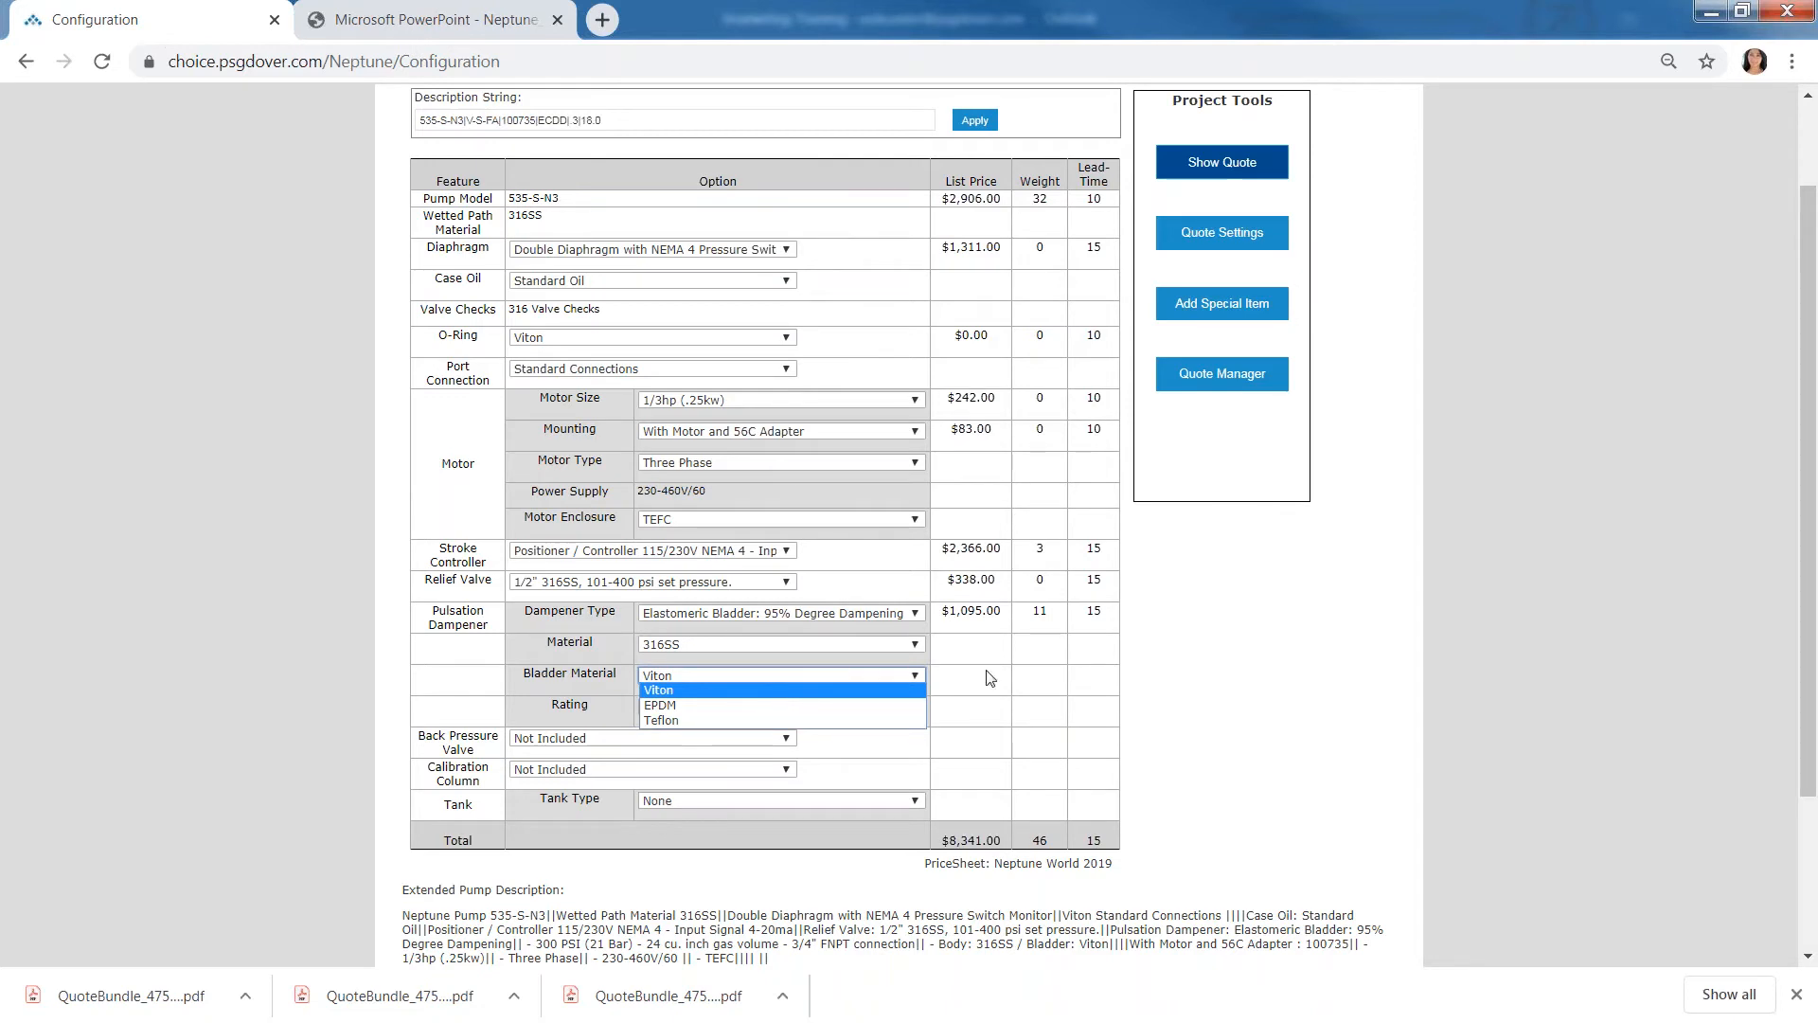
pyautogui.click(1059, 671)
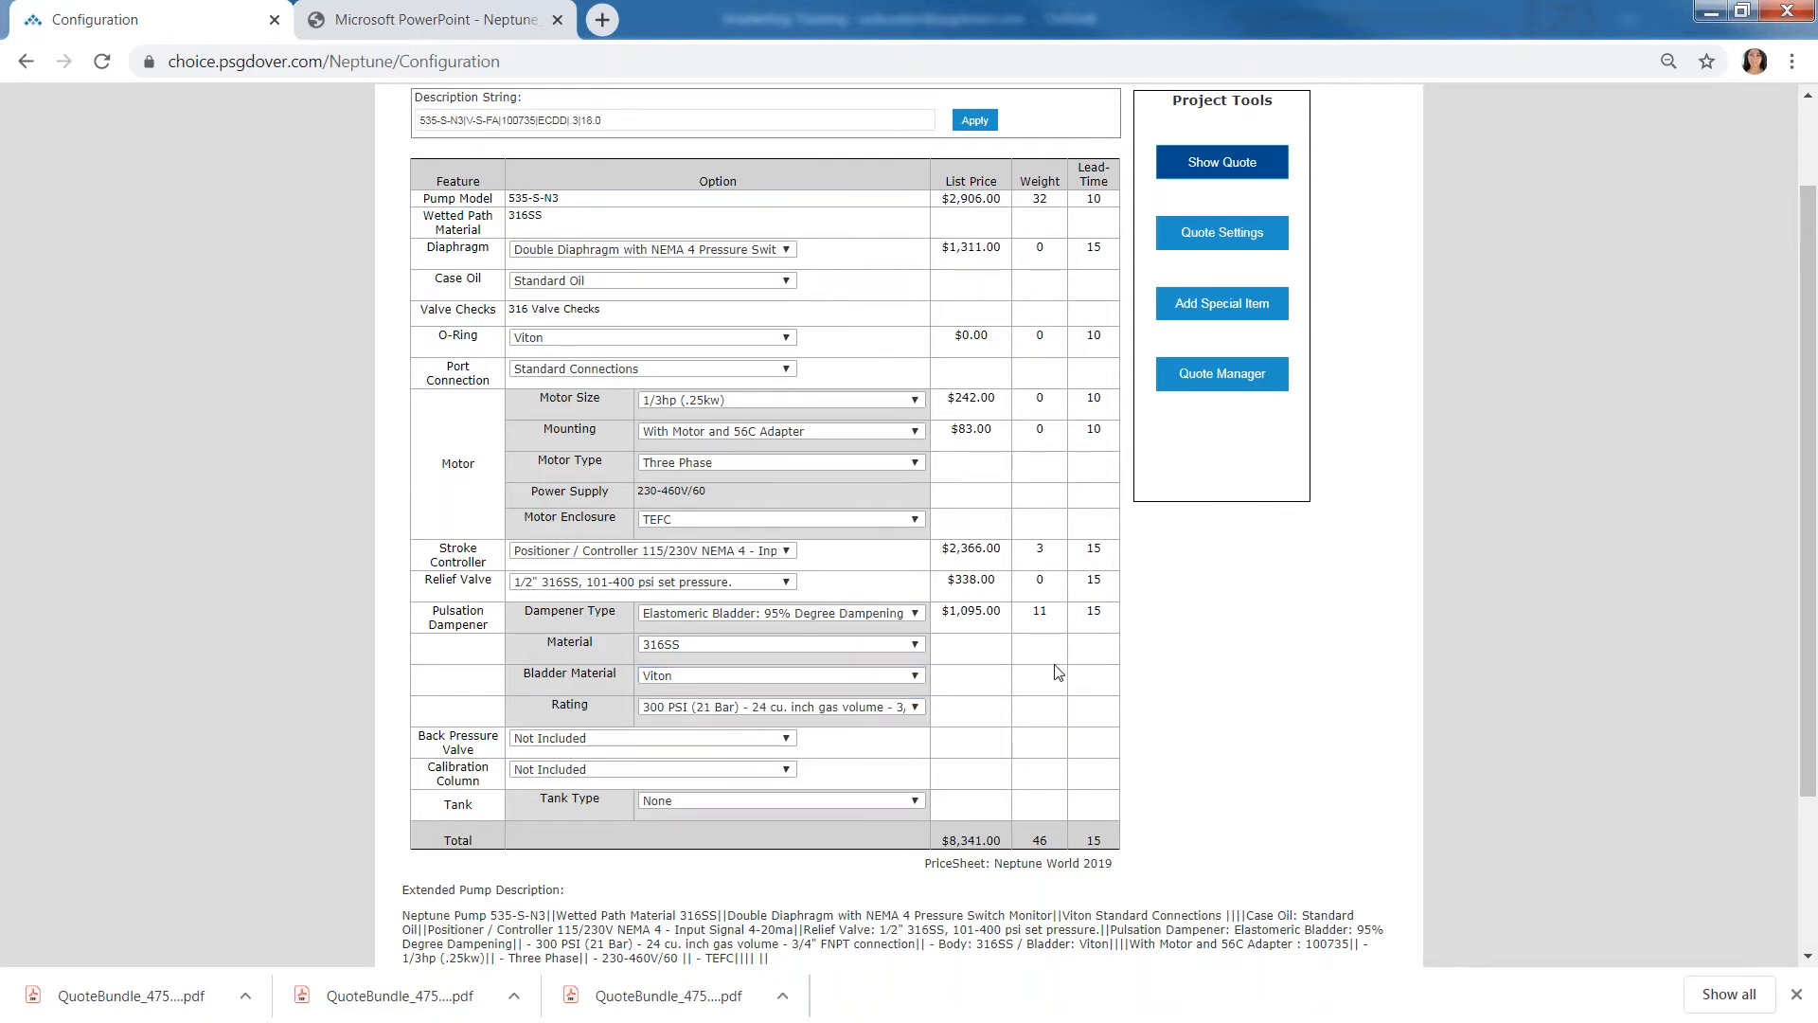
# - Add the 1/2" 316SS, Teflon Diaphragm back pressure valve and the 1000 ML calibration column with 20 ML major graduations
pyautogui.click(585, 738)
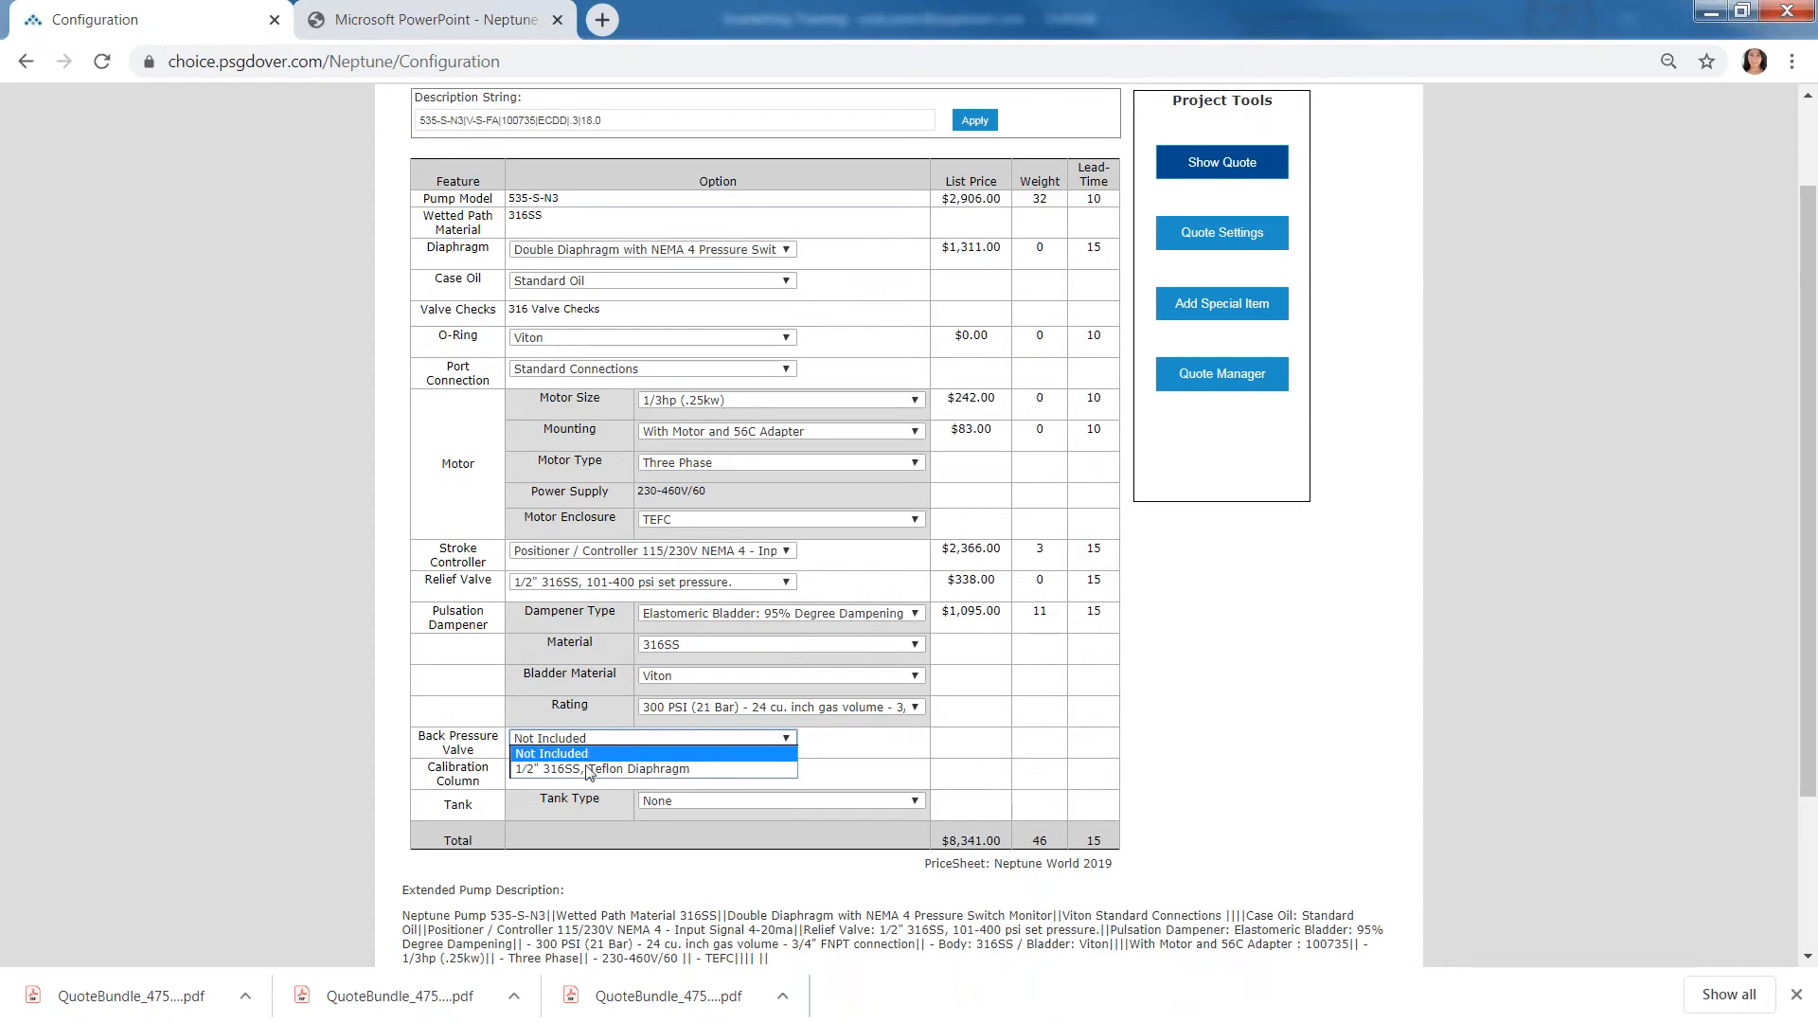
pyautogui.click(586, 771)
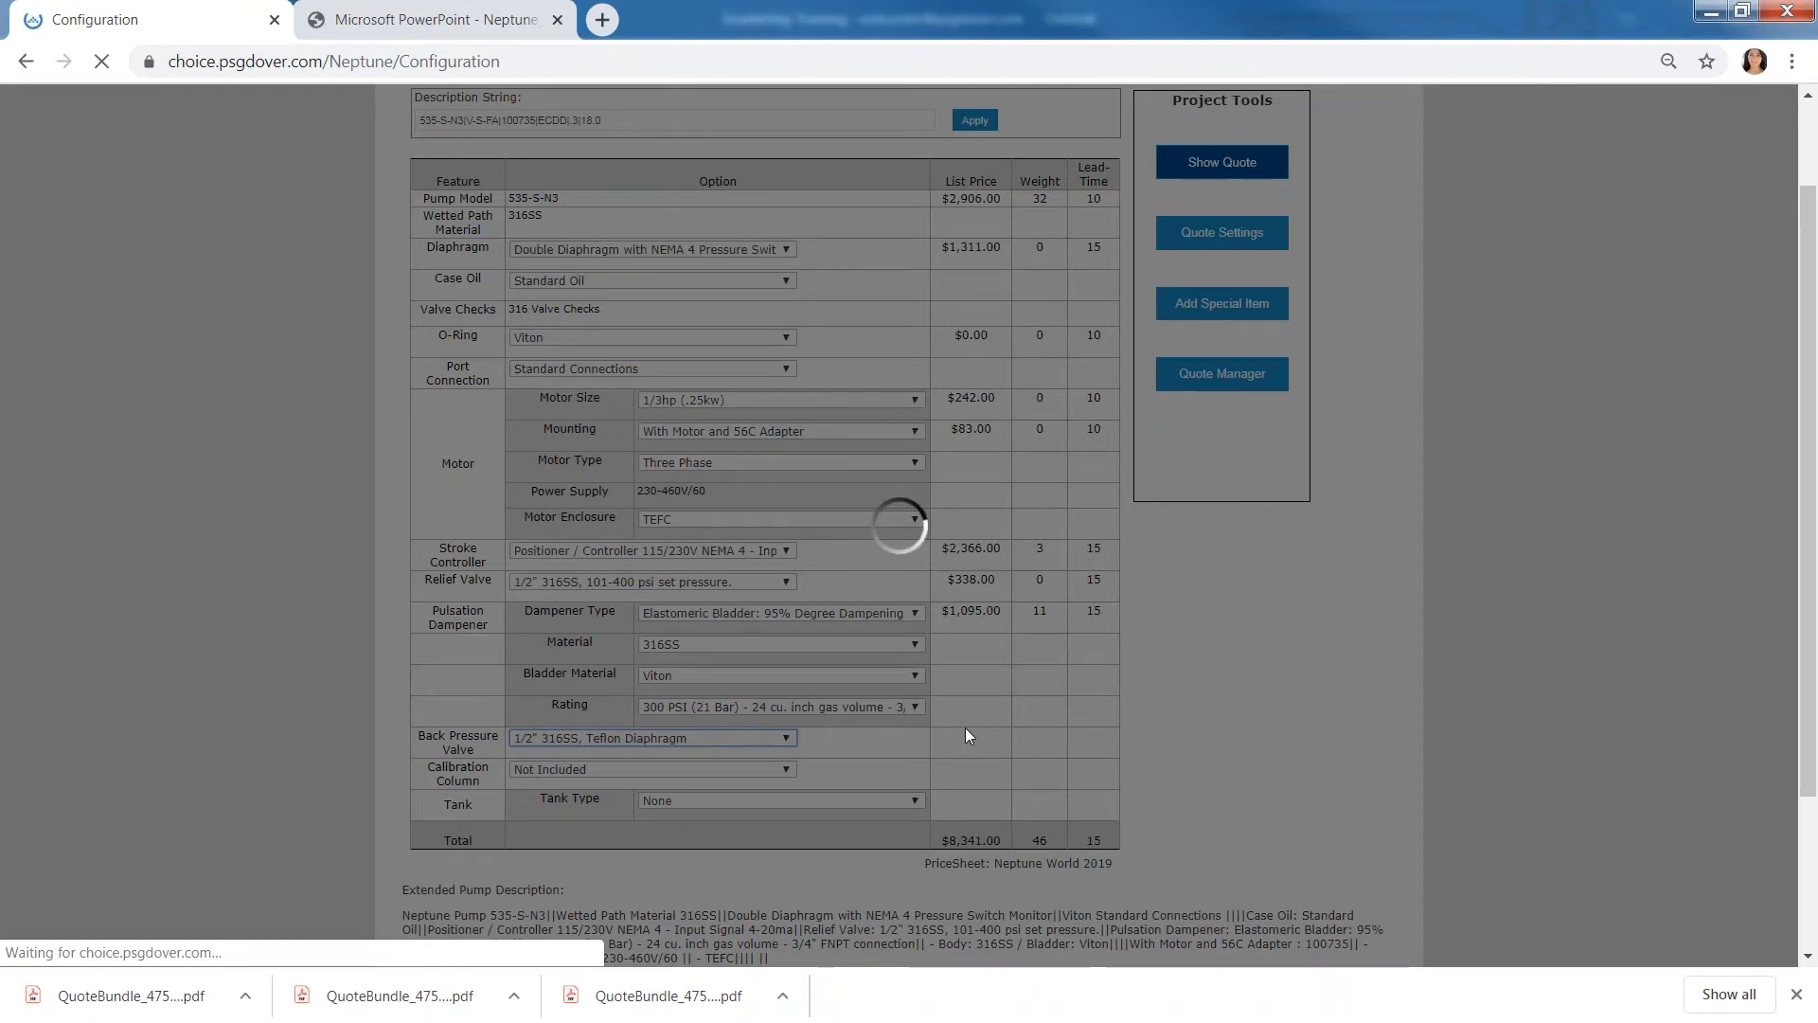
pyautogui.scroll(-1, 750, 851)
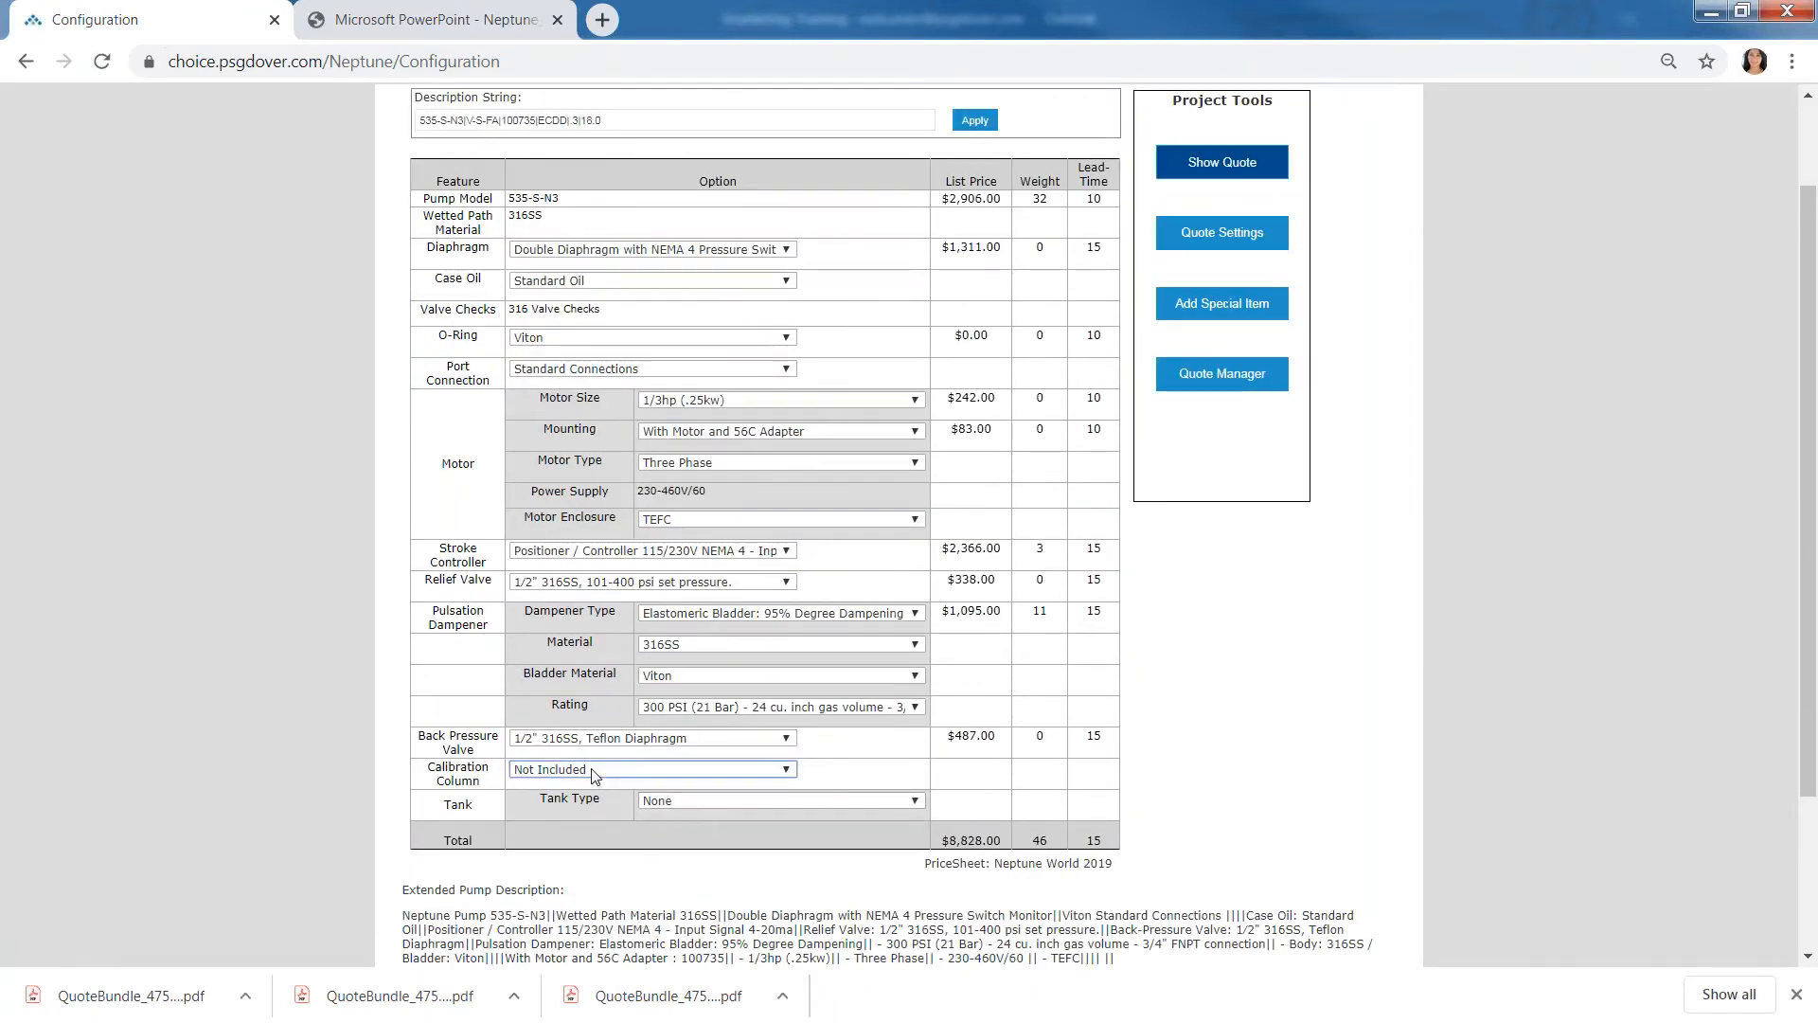
pyautogui.click(594, 771)
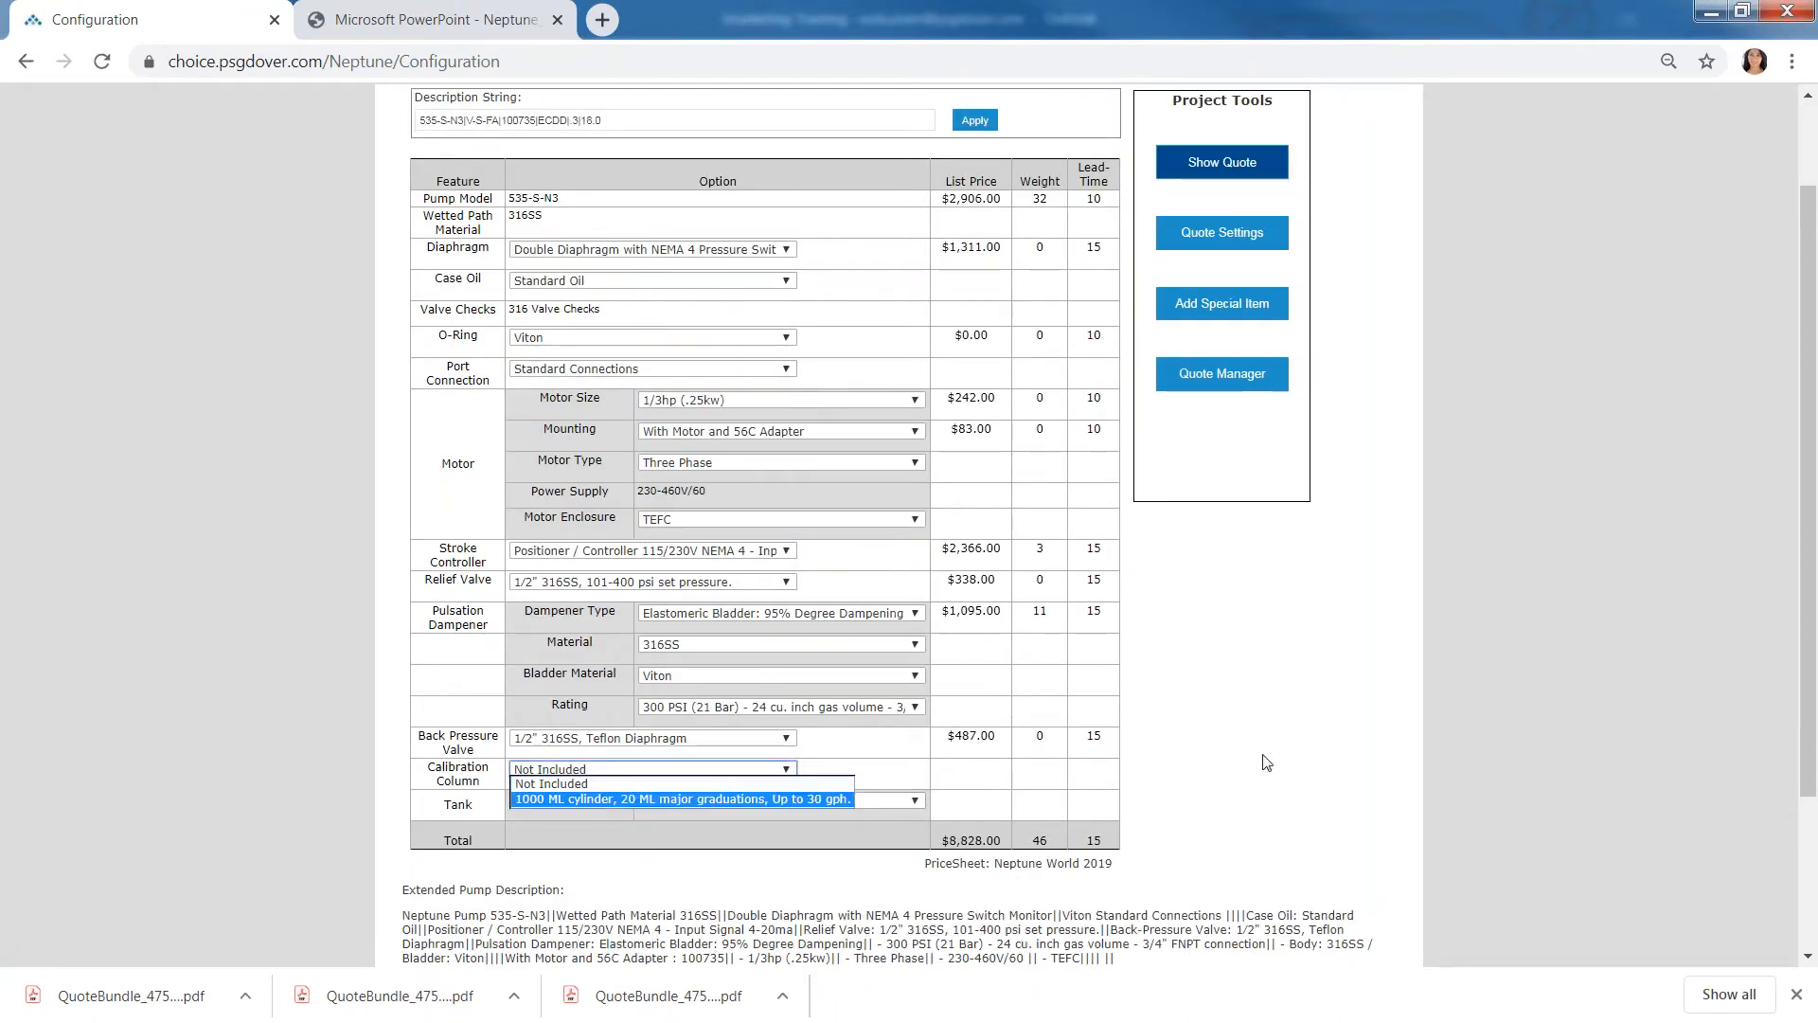
pyautogui.click(591, 800)
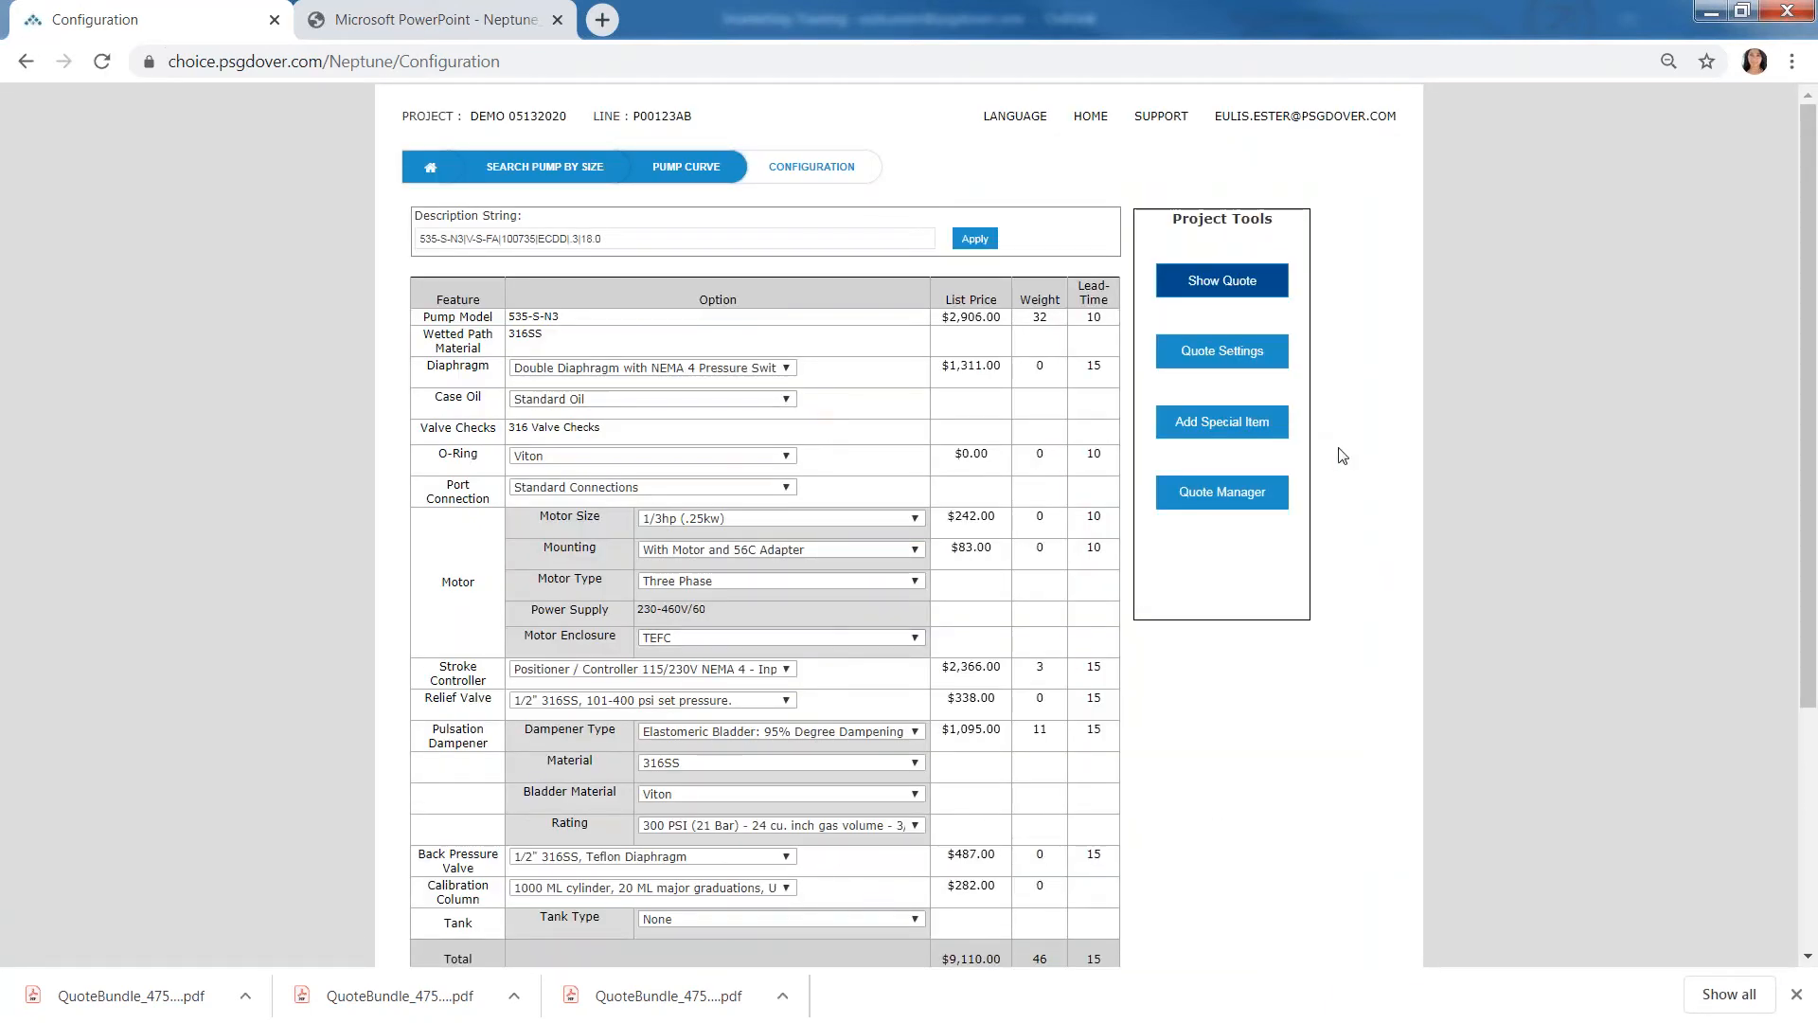
# - Start a special item for the 535-S-N3 pump with part number Freight and description CH Robbins
pyautogui.click(1266, 429)
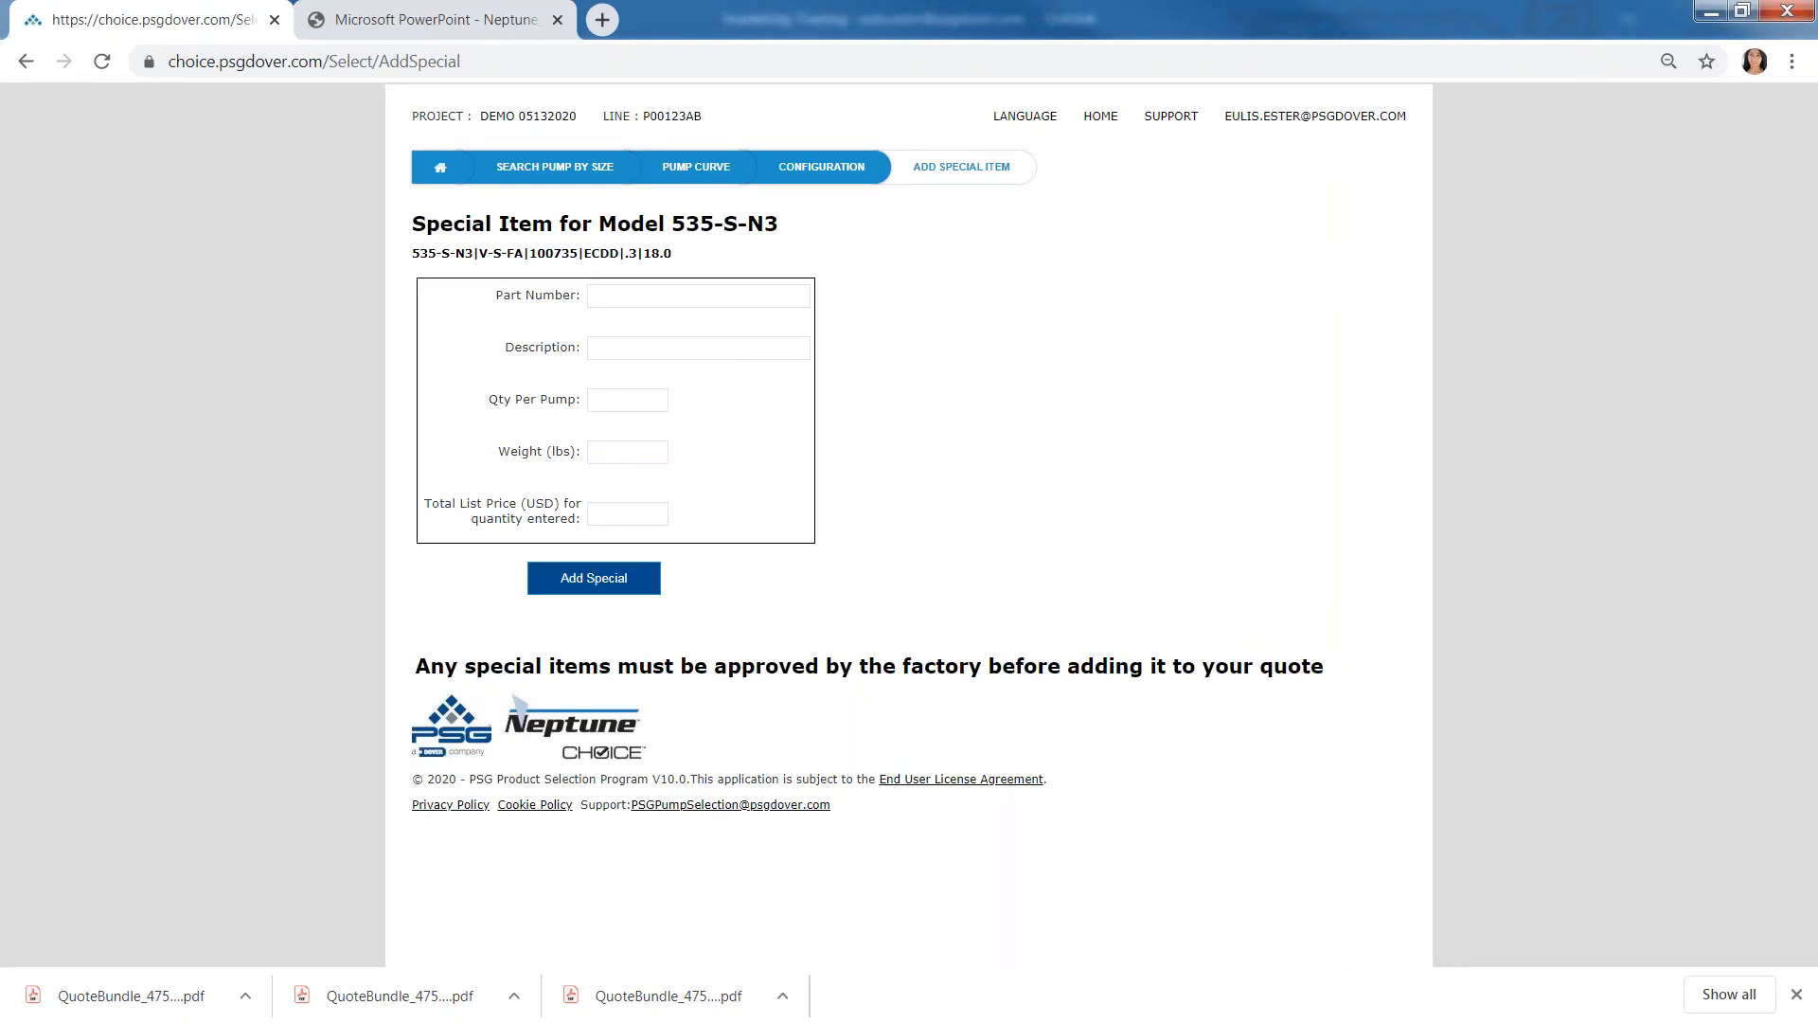
pyautogui.click(687, 296)
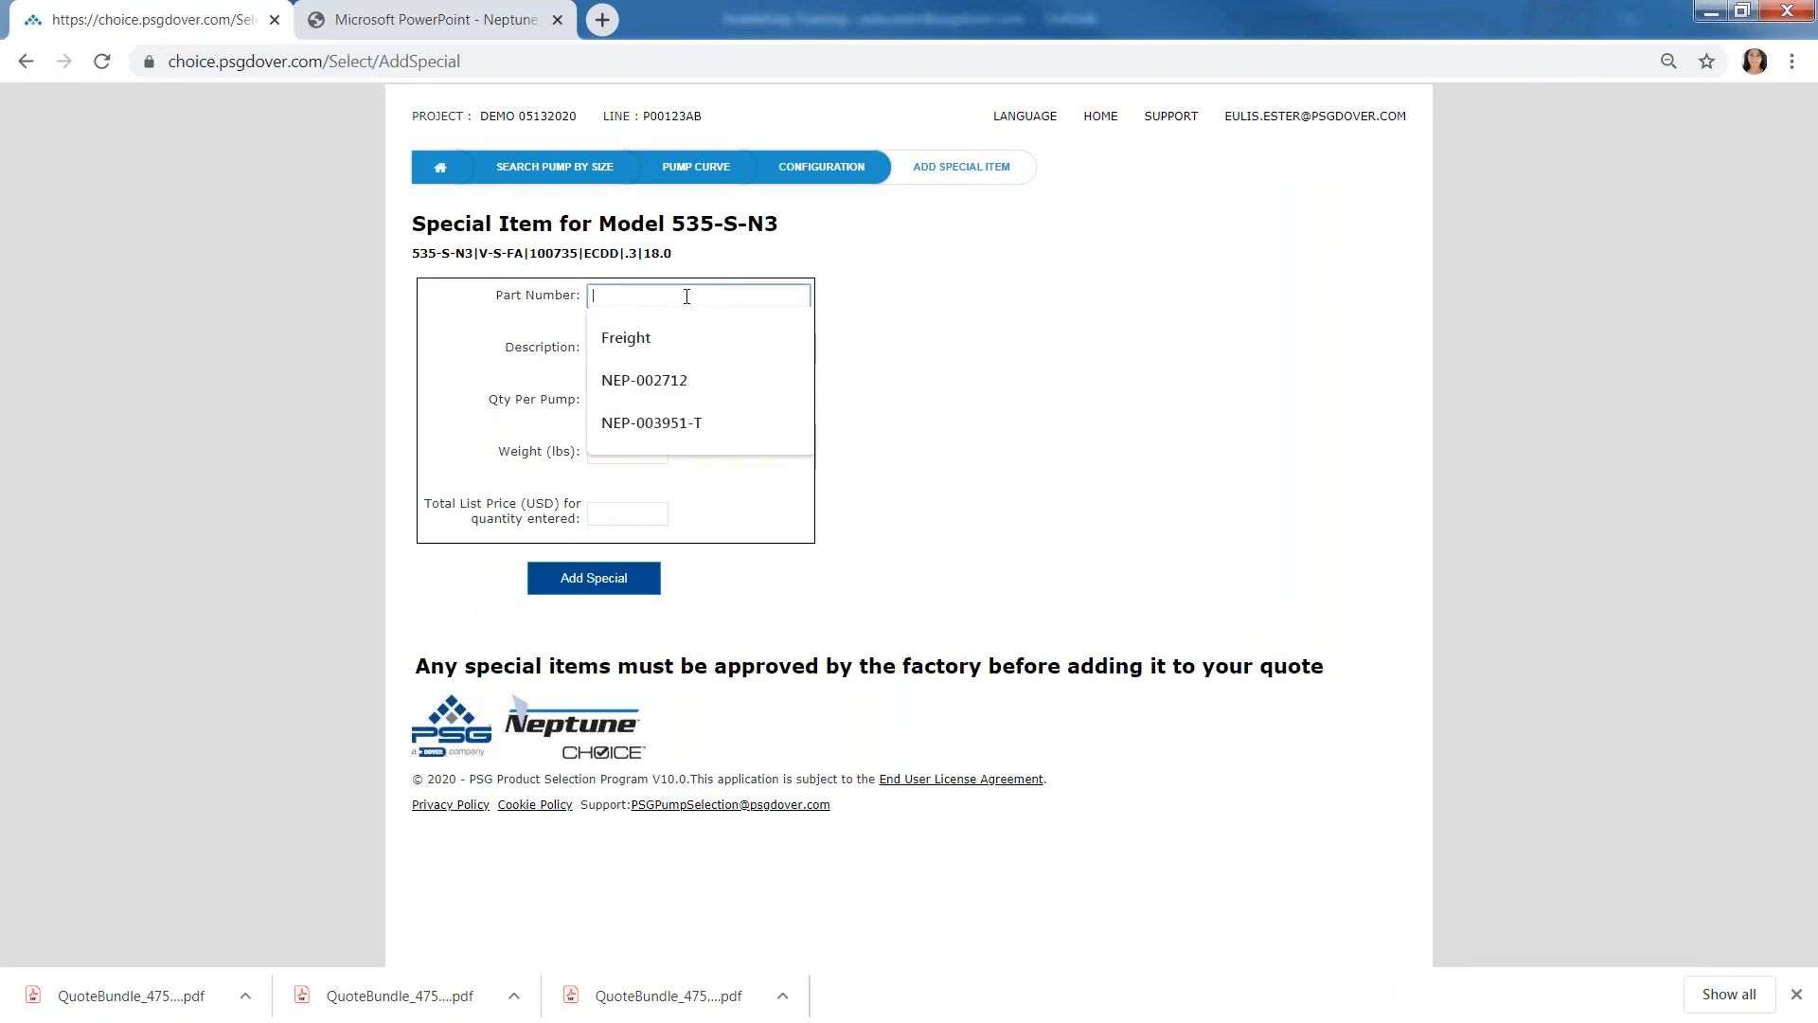
pyautogui.click(666, 346)
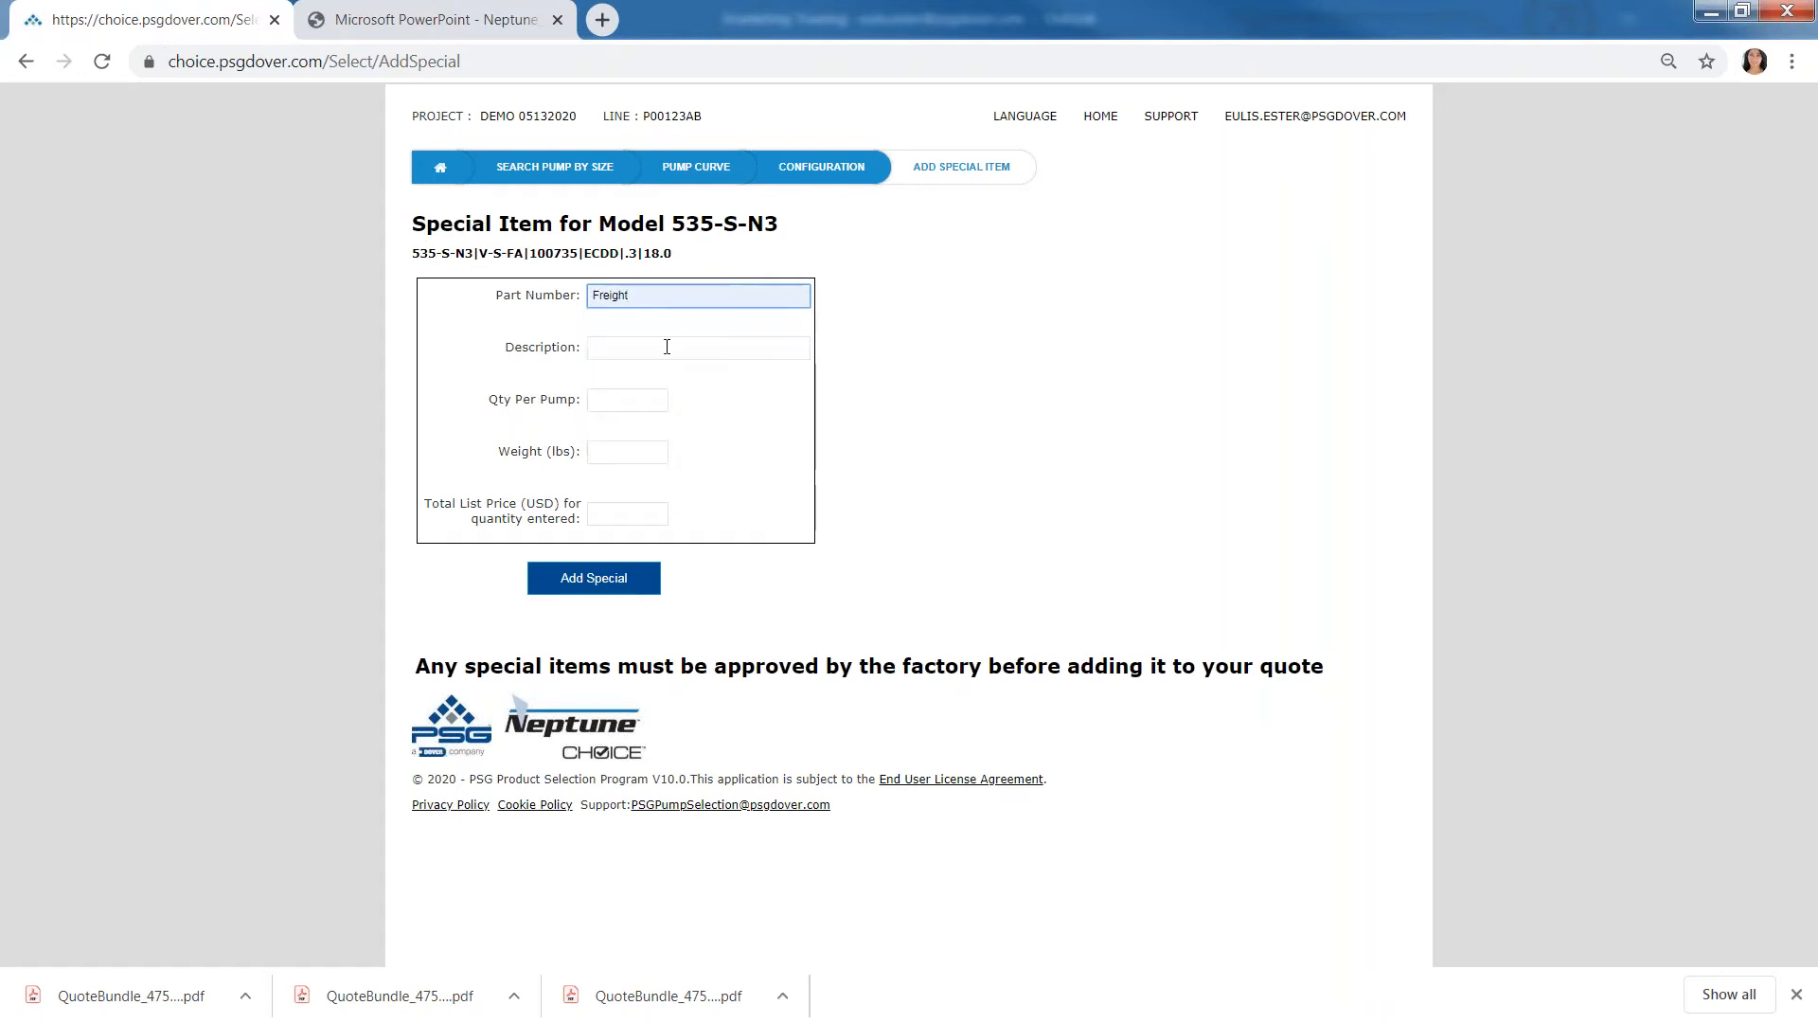
pyautogui.click(666, 347)
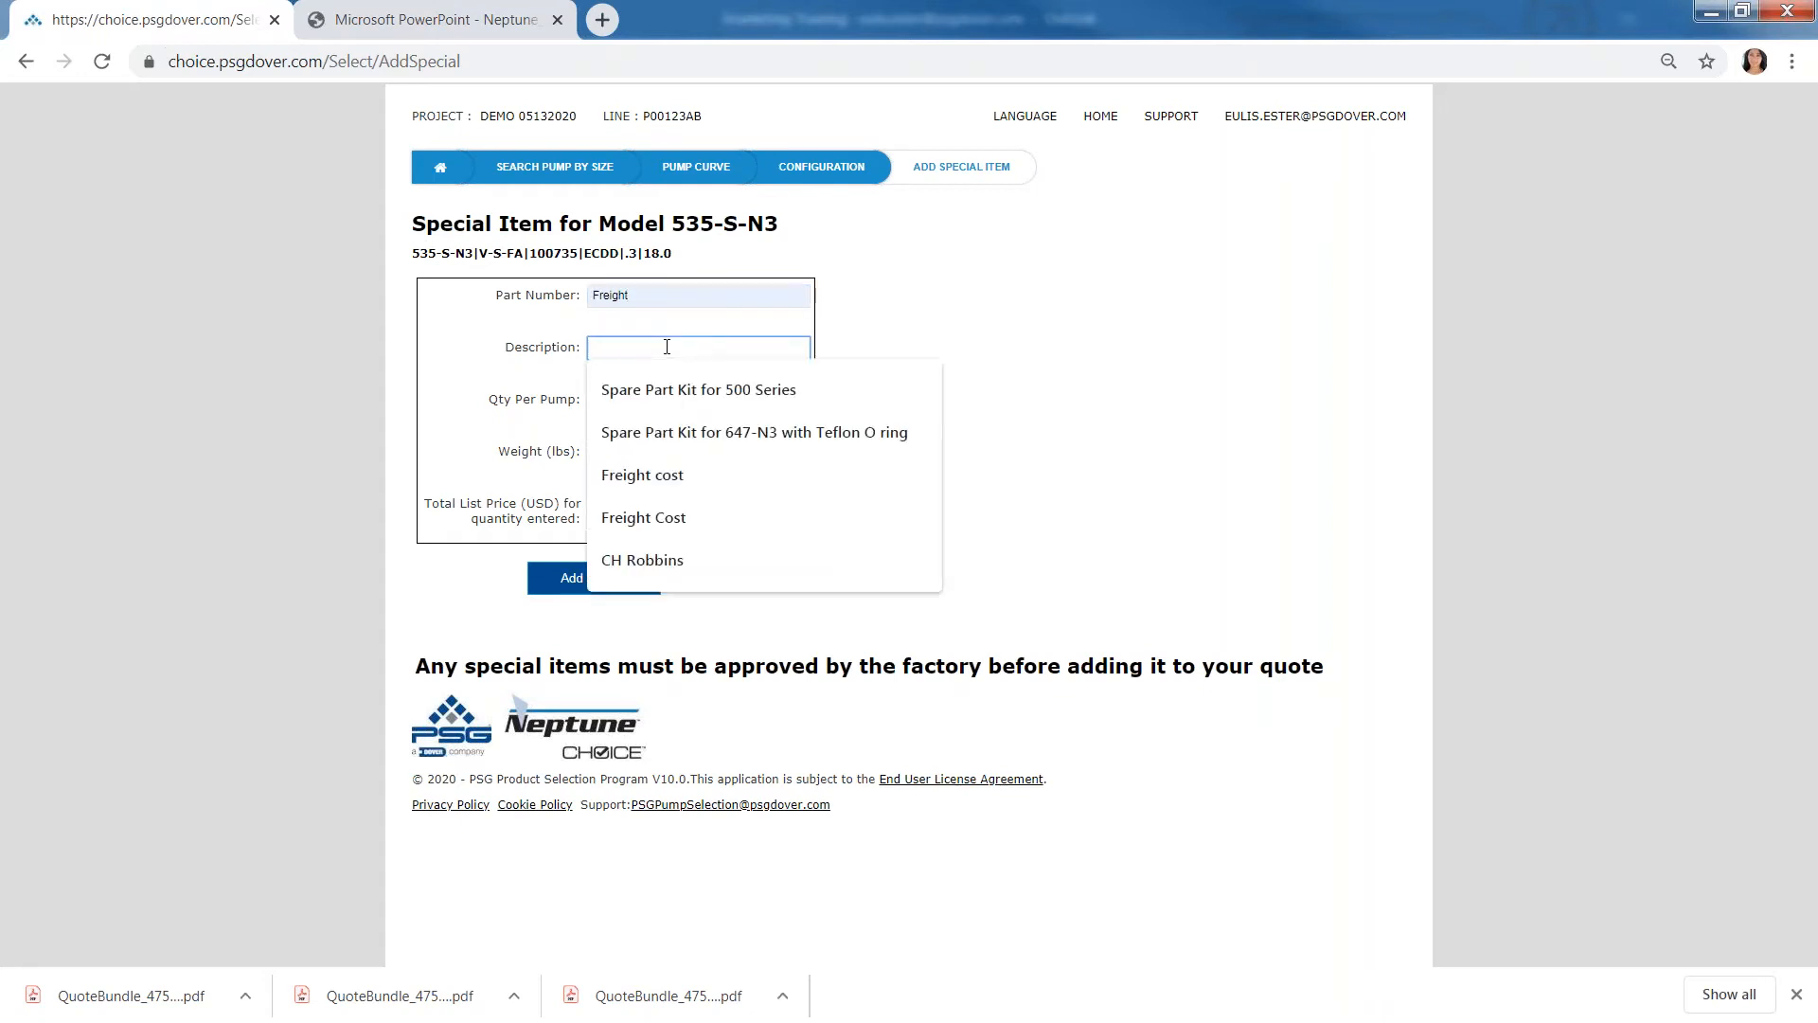
pyautogui.write('CH Ro')
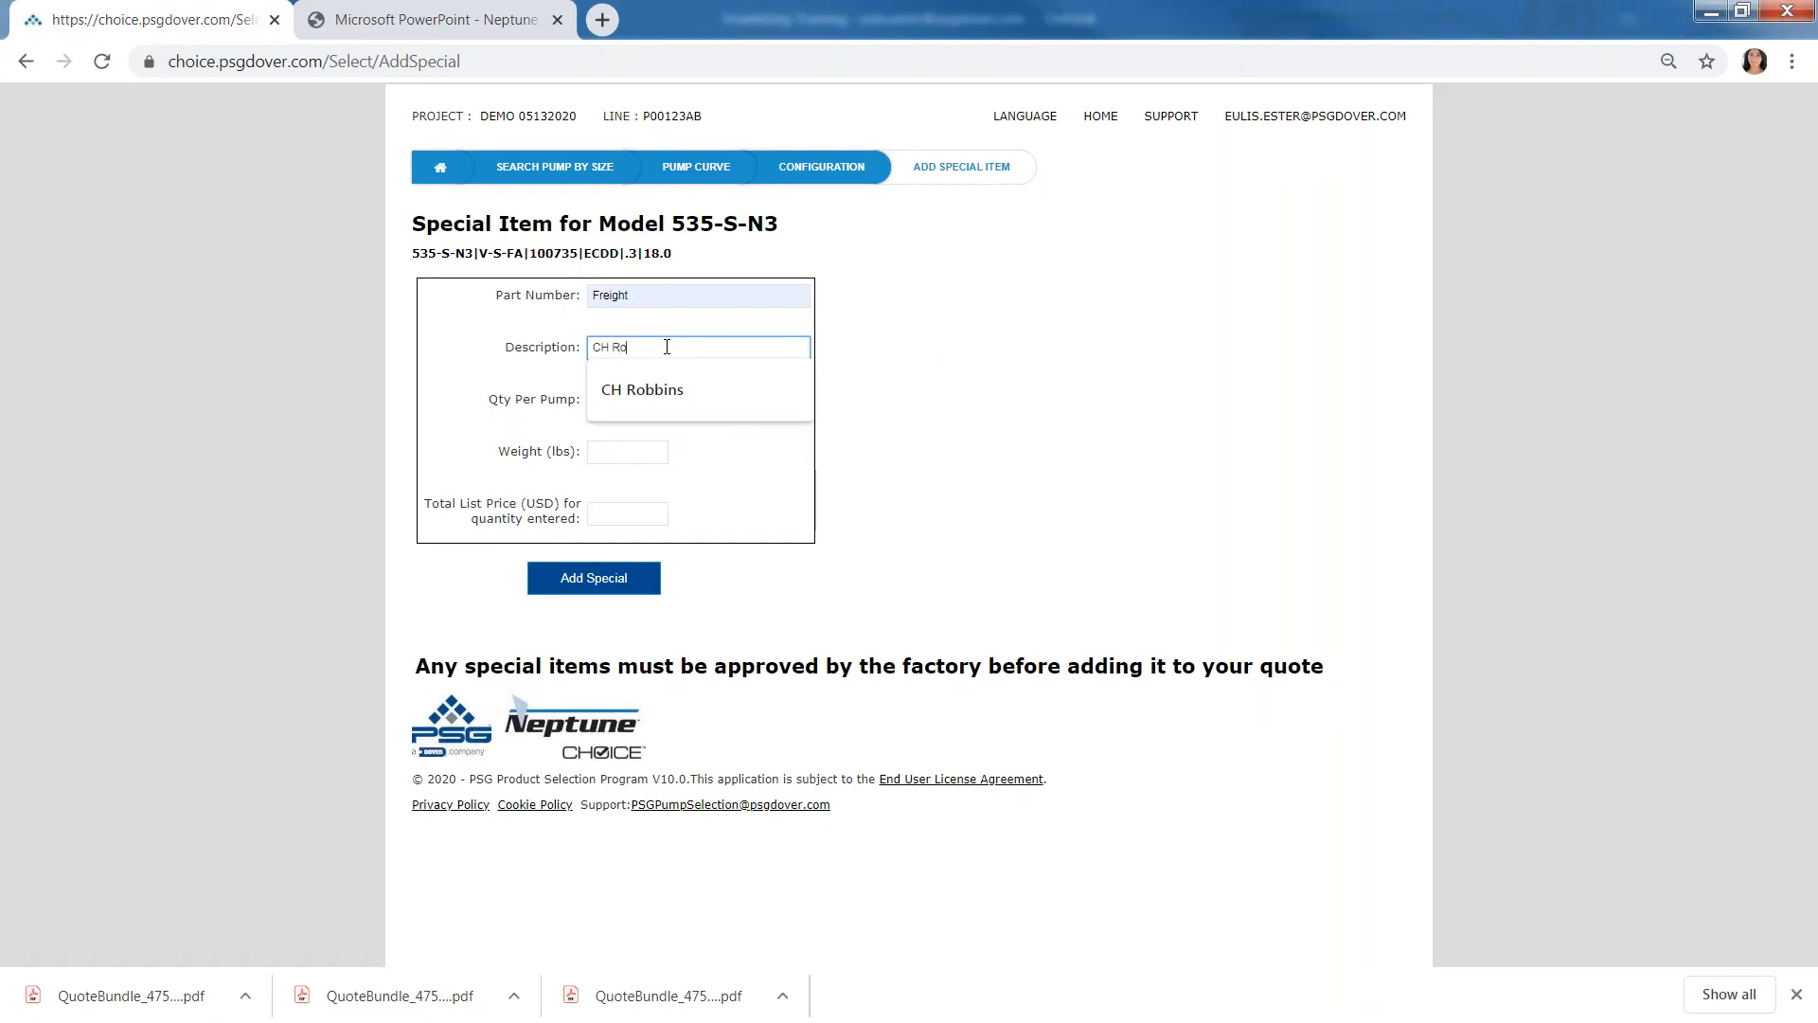
pyautogui.write('bbins')
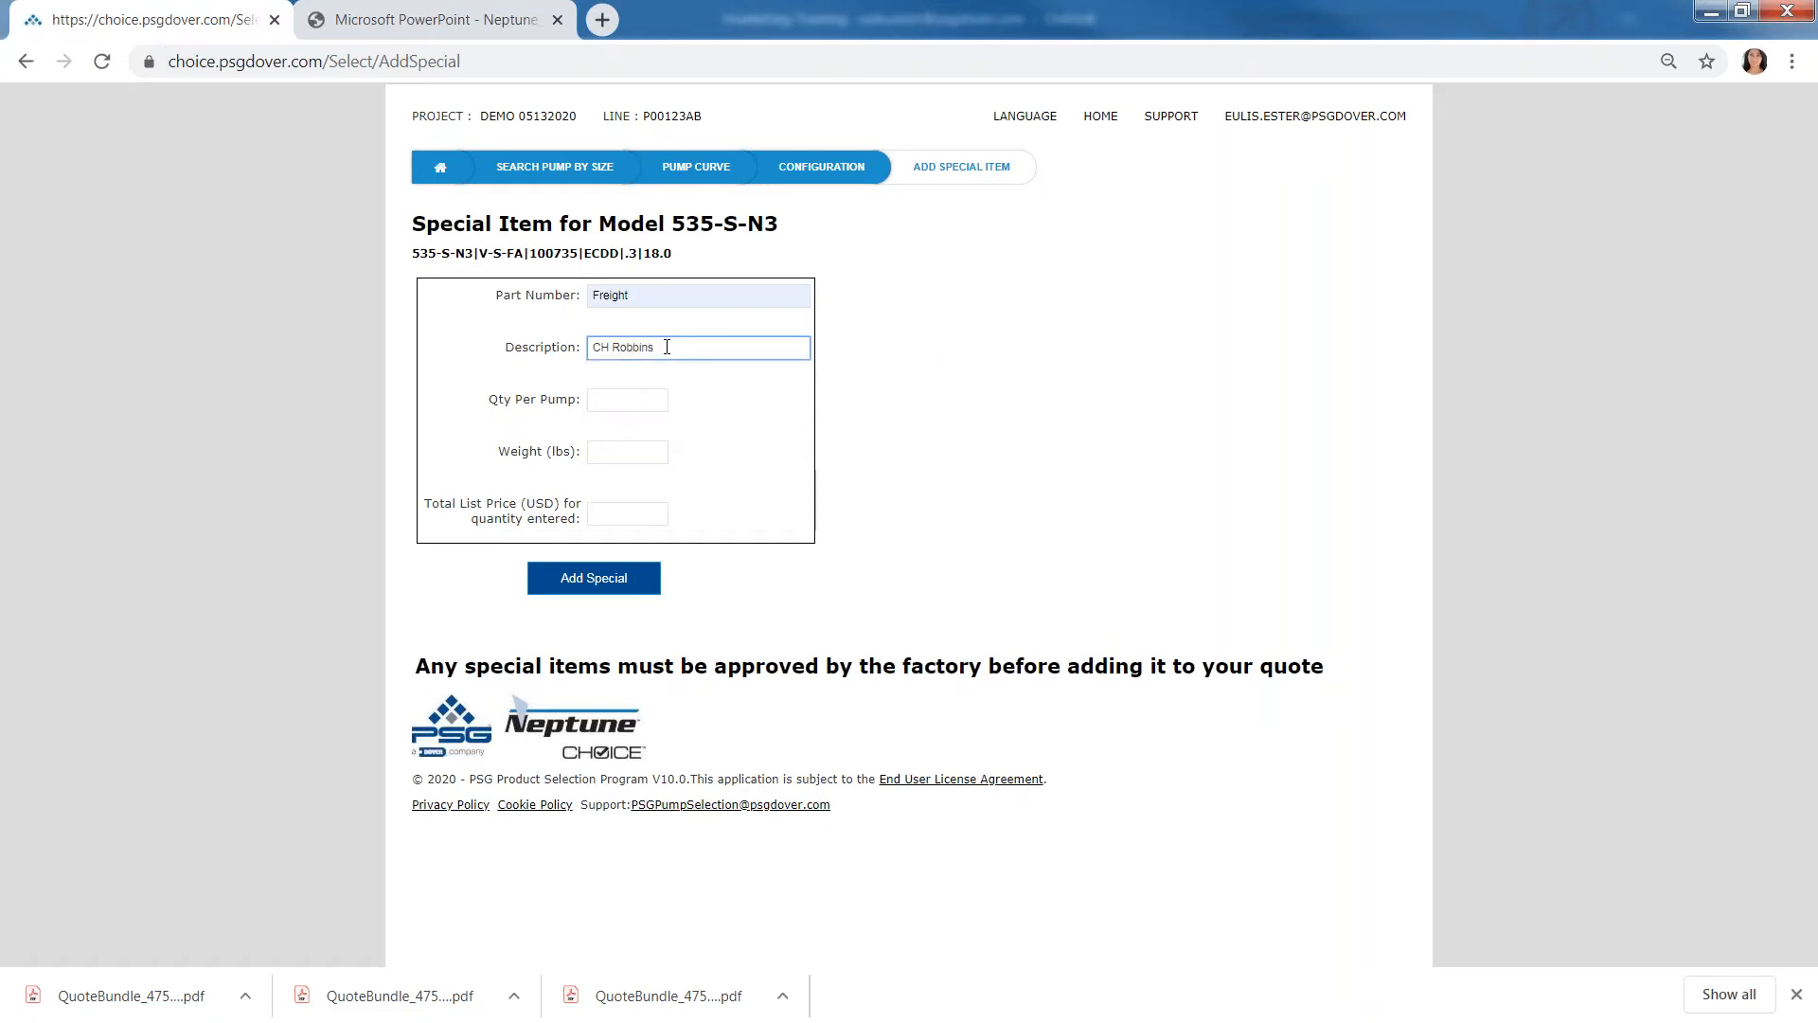
# - Set the special item's quantity per pump to 1 and its weight to 1 lb
pyautogui.click(626, 406)
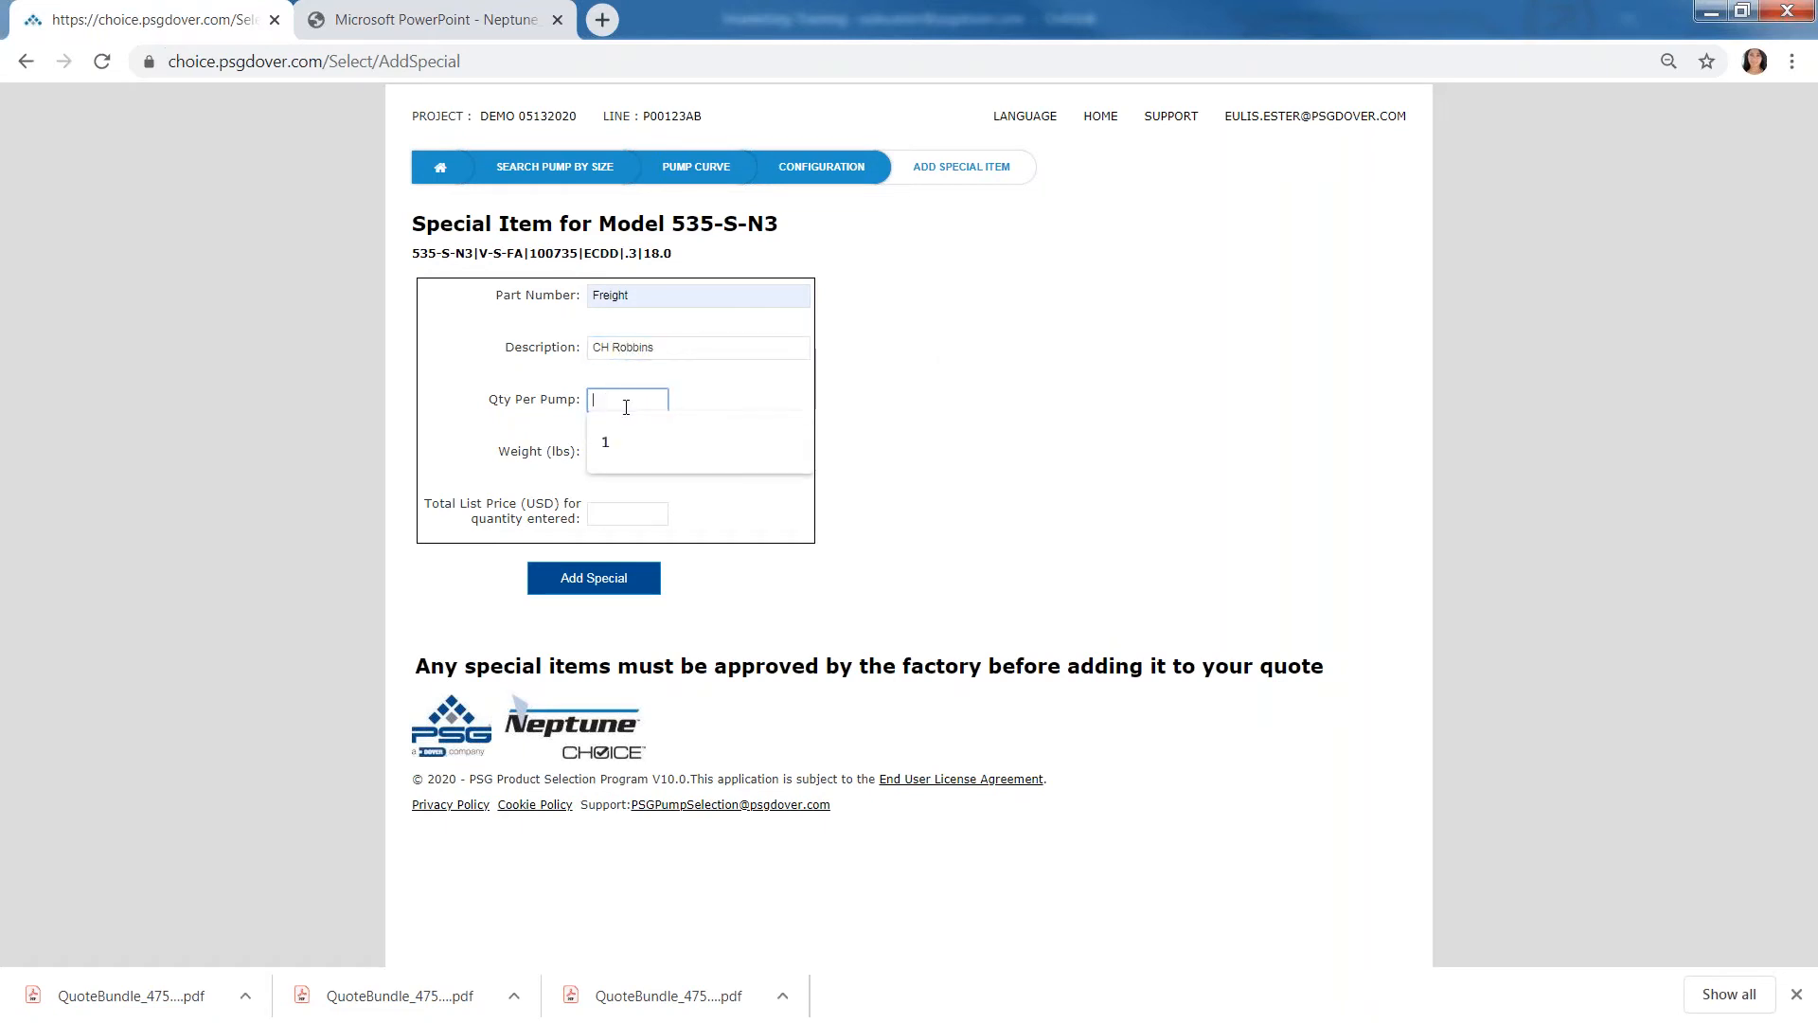
pyautogui.write('1')
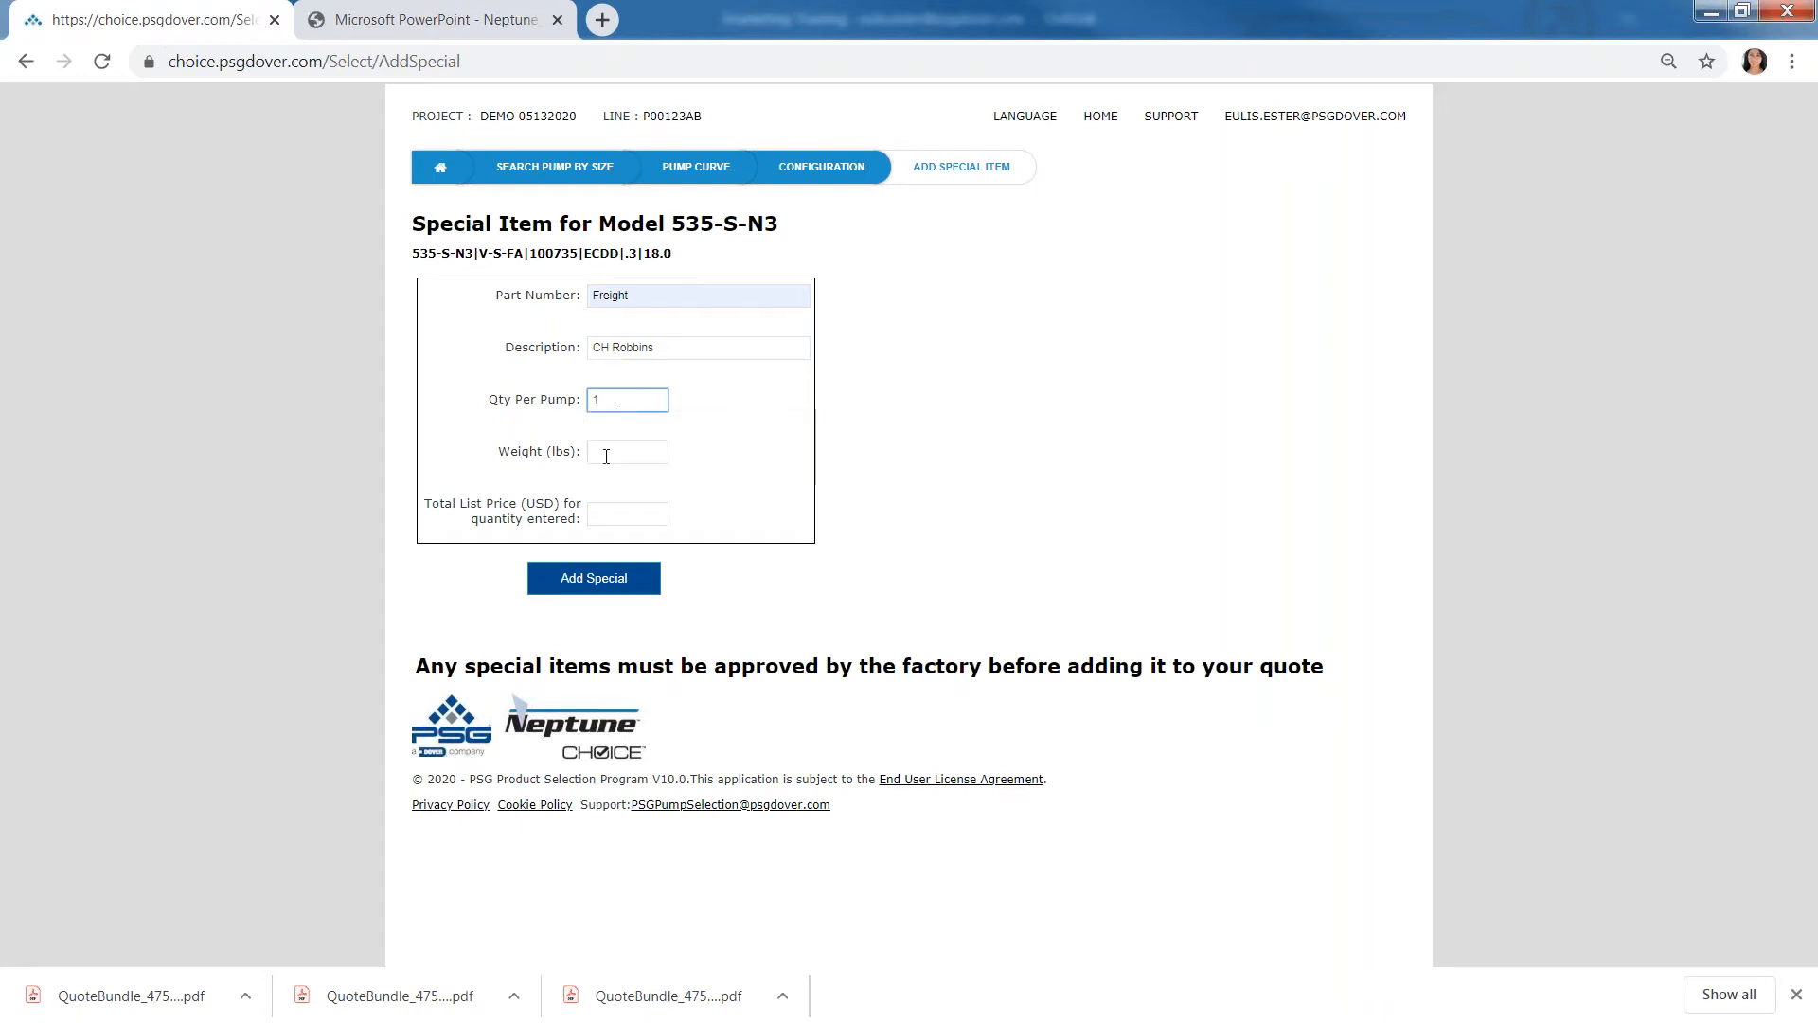
pyautogui.click(606, 452)
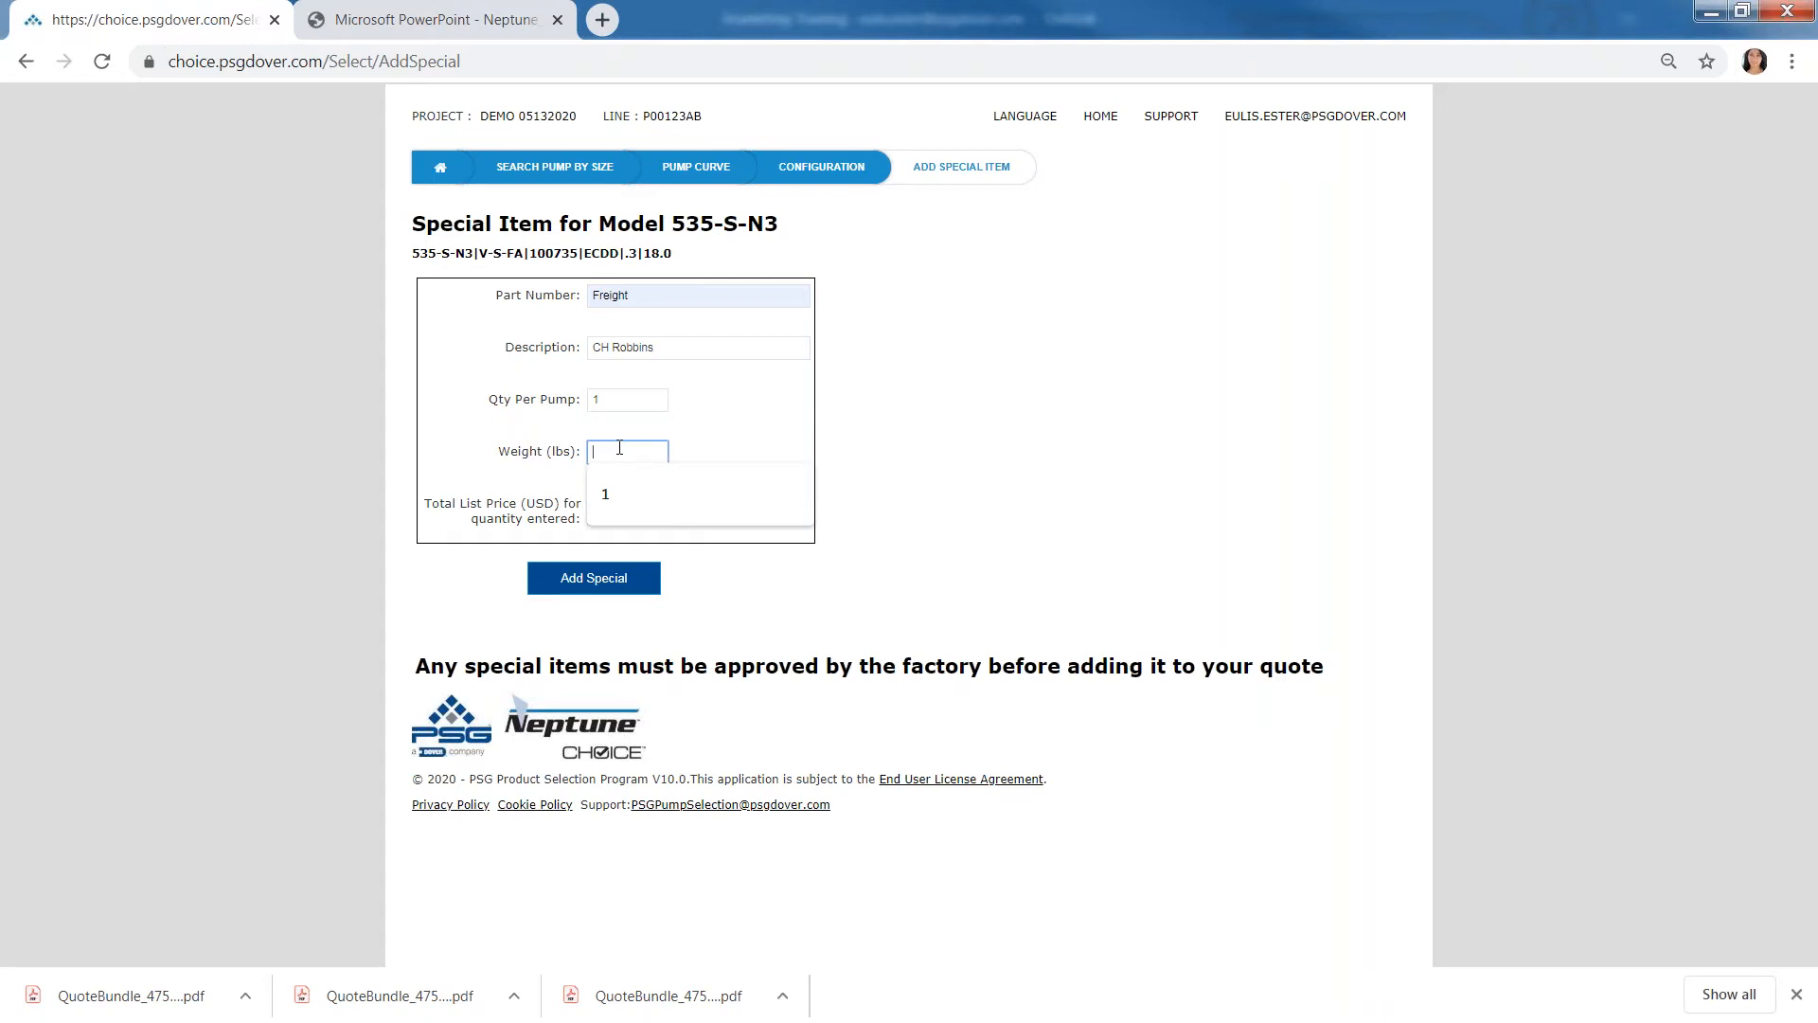
pyautogui.write('1')
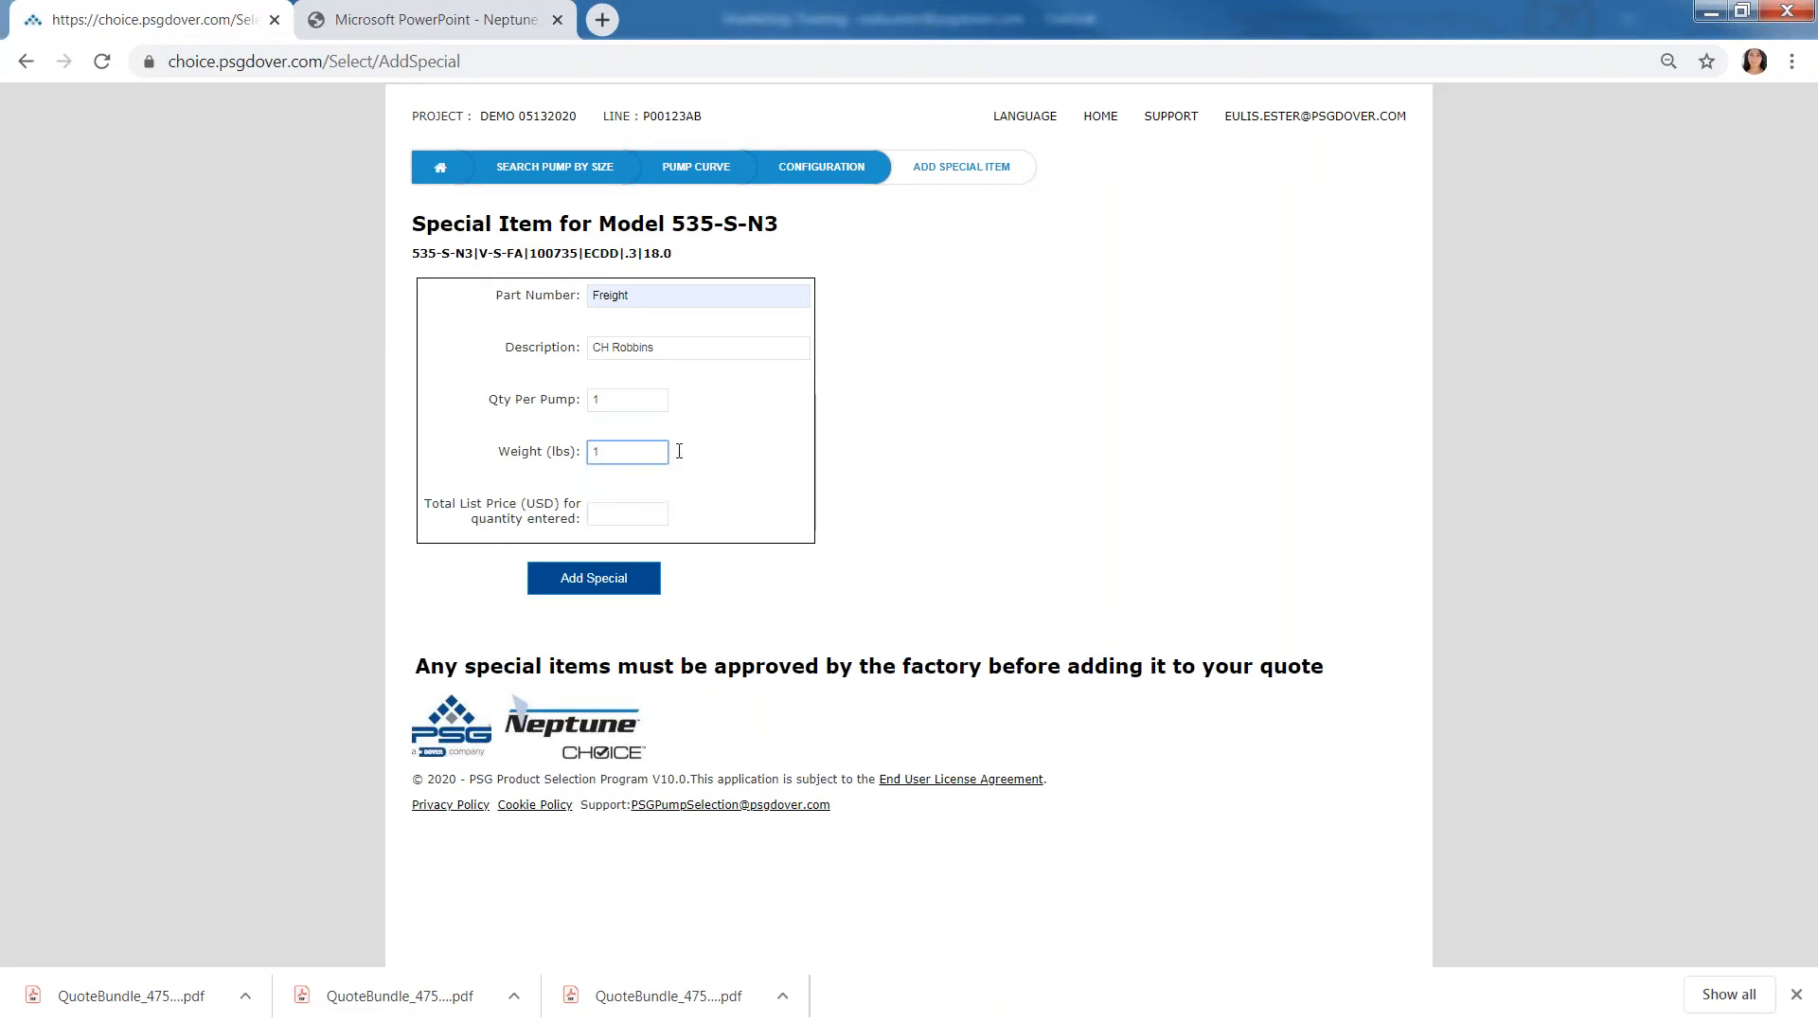
# - Set the special item's total list price to $600 and add the special to the pump
pyautogui.click(1016, 503)
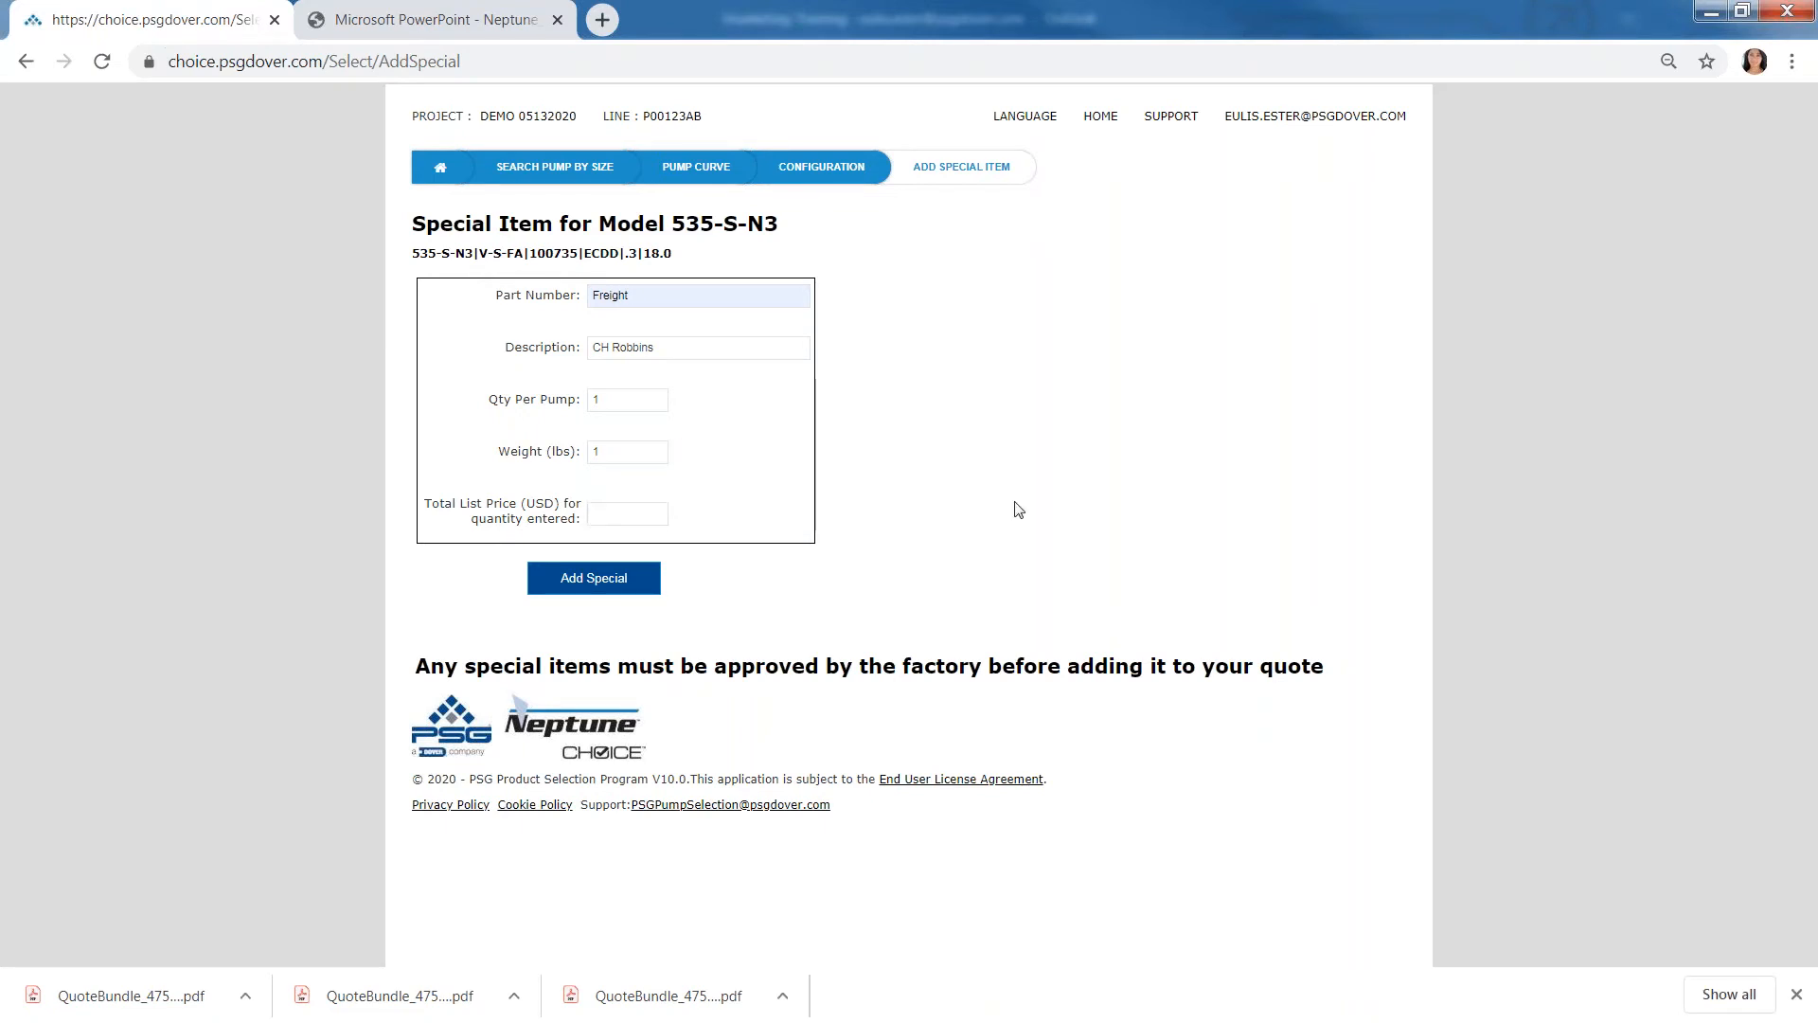
pyautogui.click(625, 514)
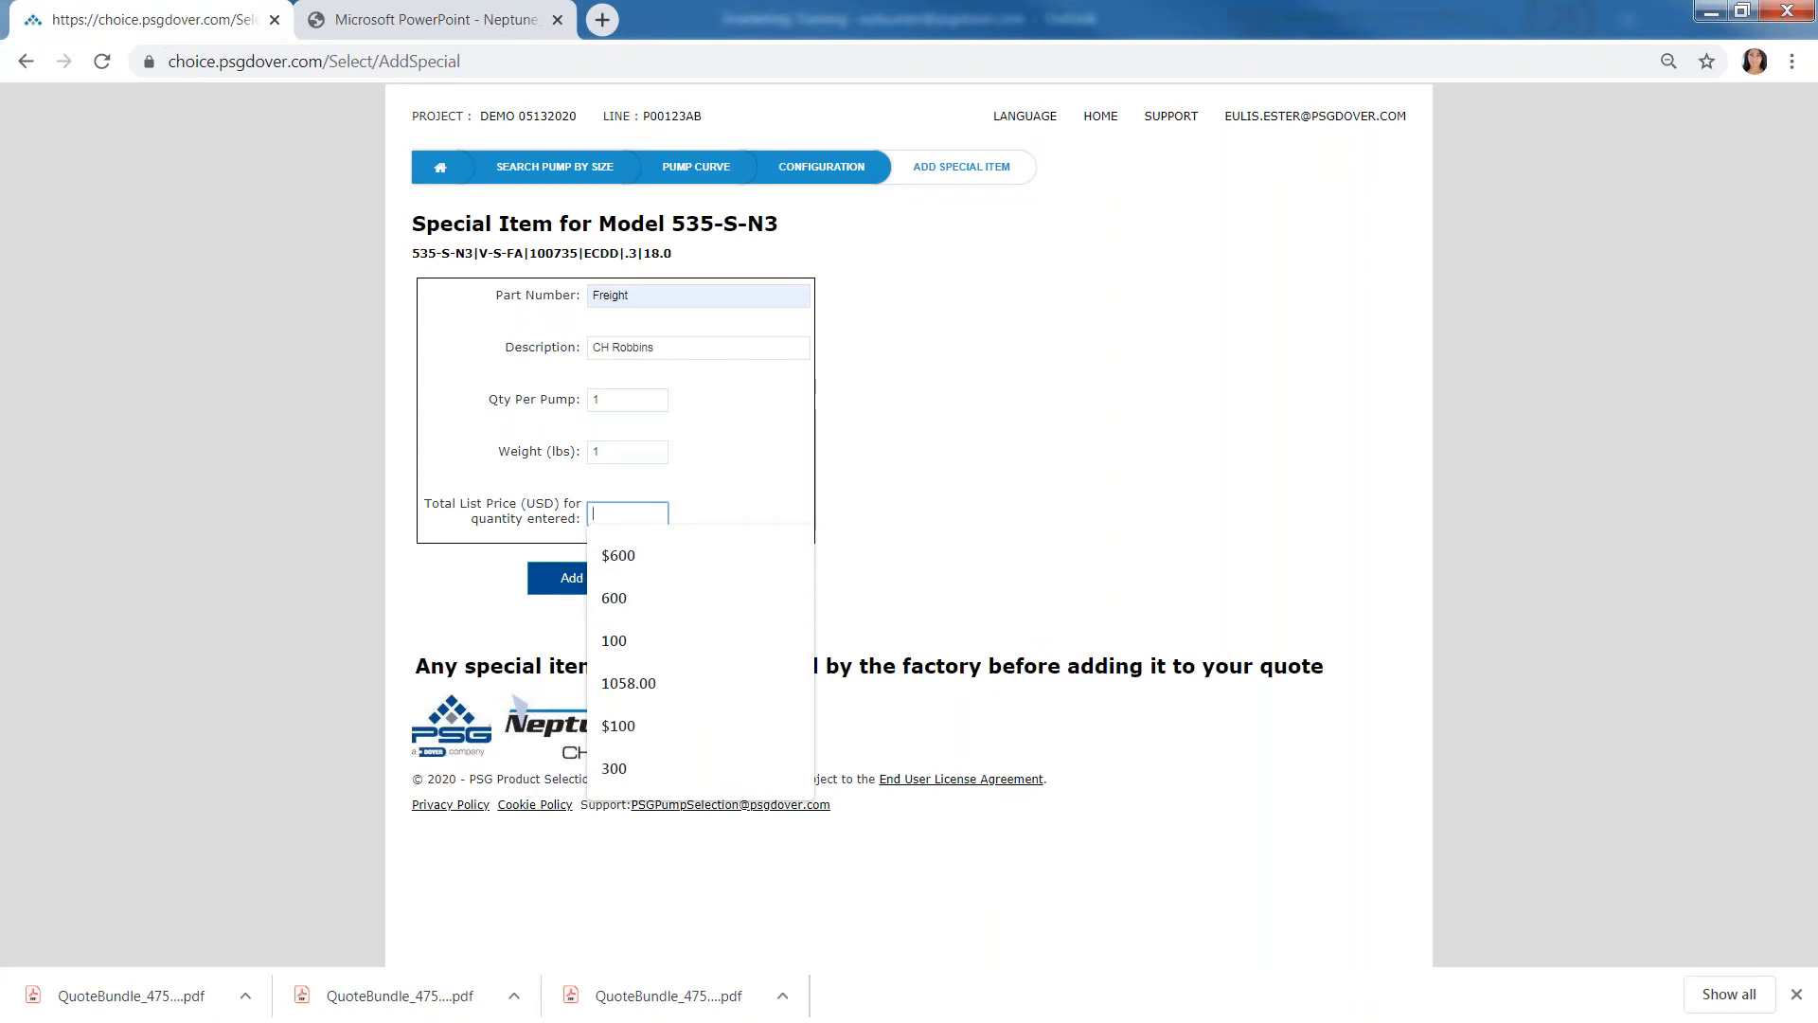
pyautogui.click(639, 609)
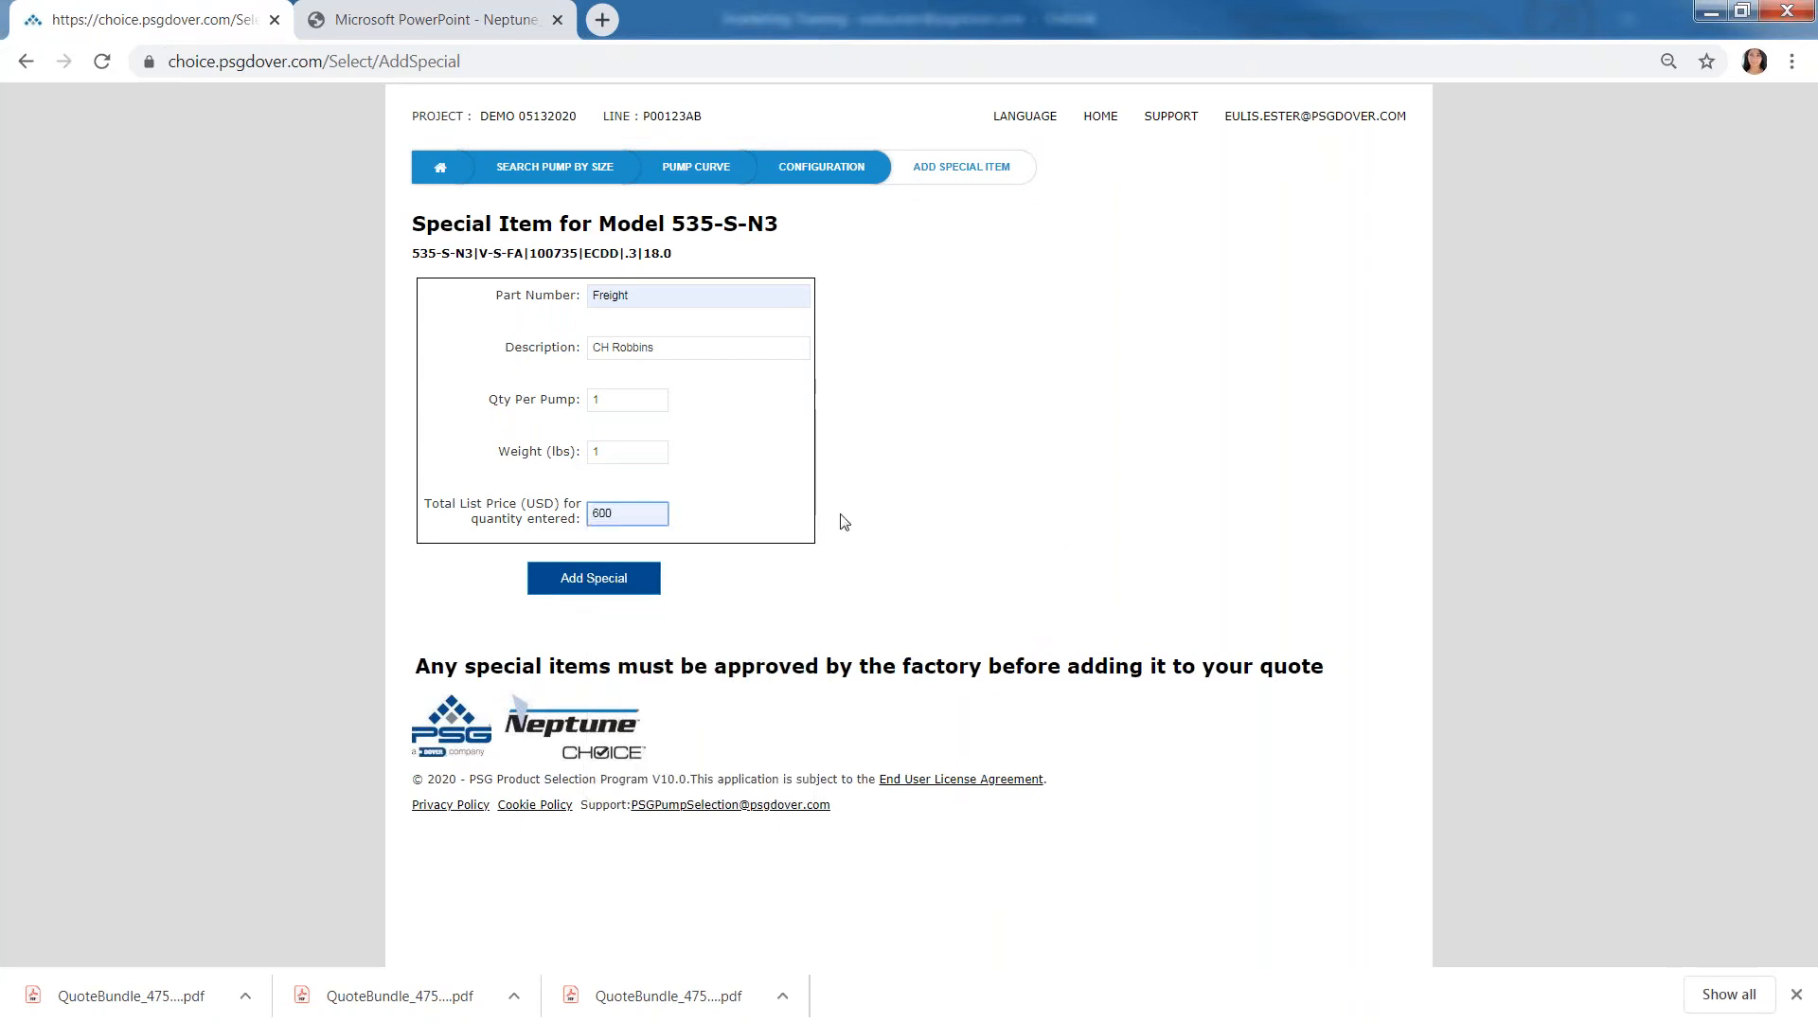
pyautogui.hotkey('ctrl', 'a')
pyautogui.write('$')
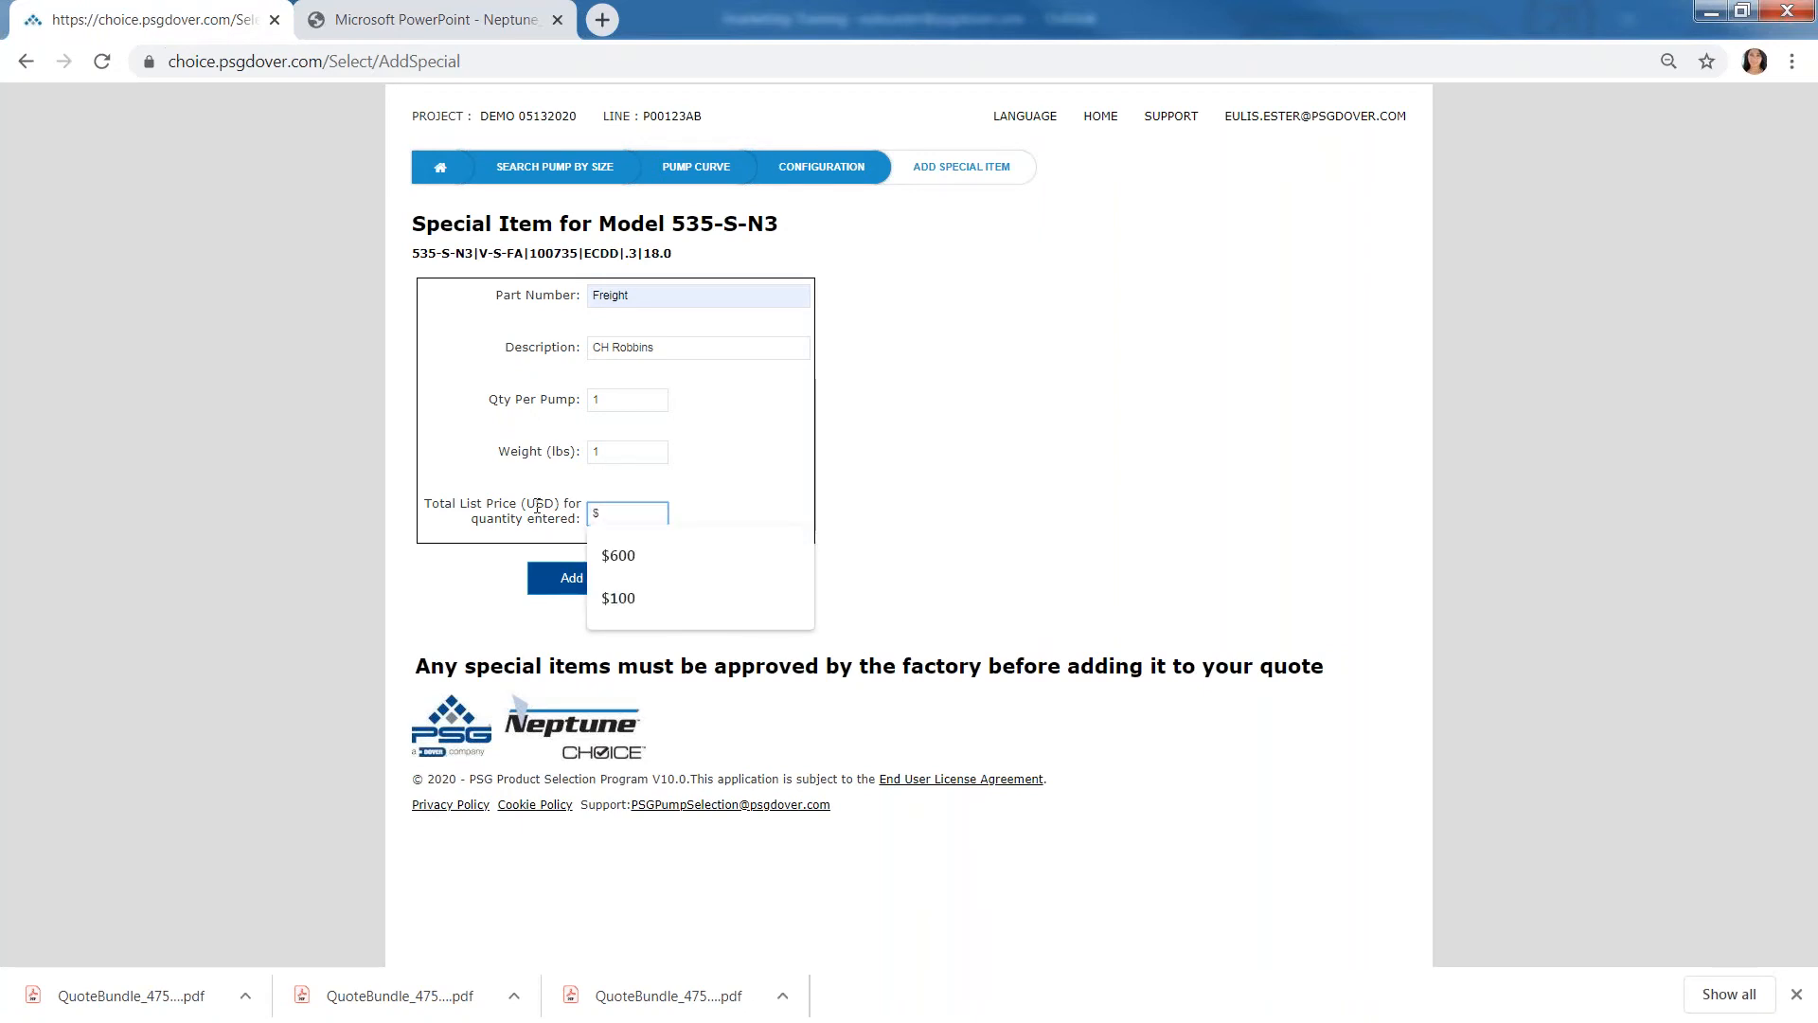
pyautogui.write('600')
pyautogui.press('Escape')
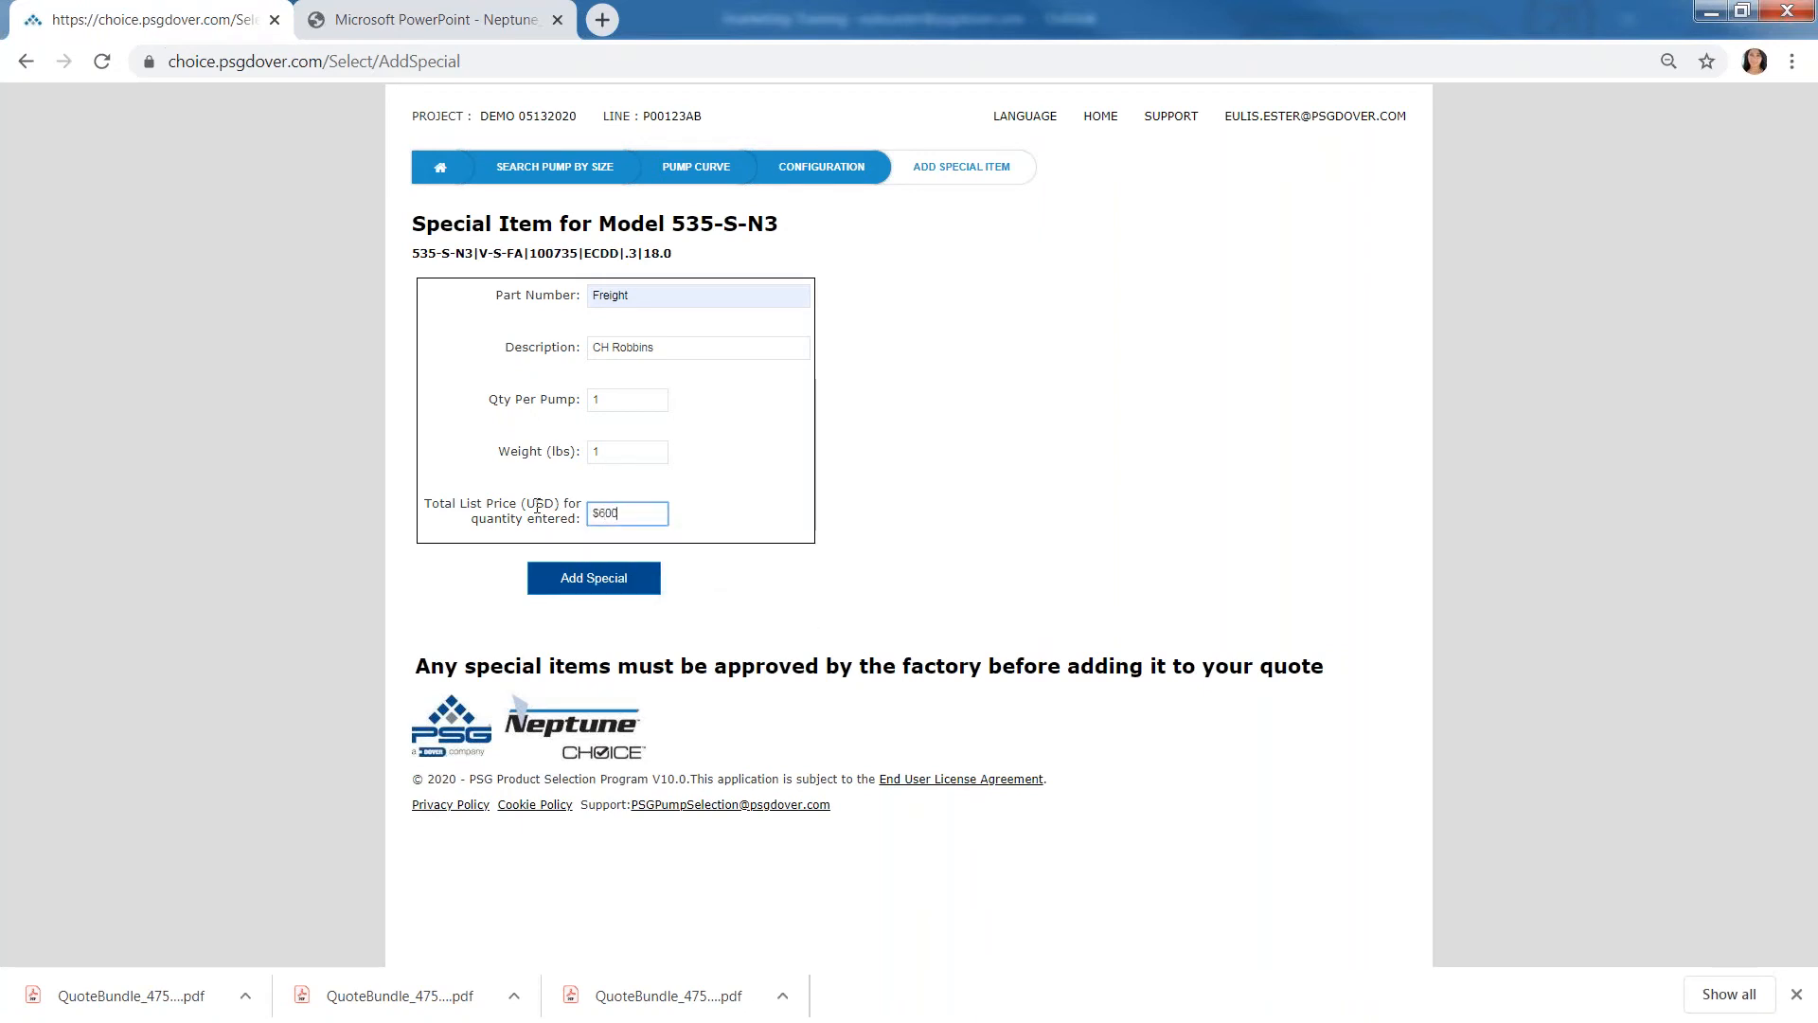
pyautogui.press('BackSpace')
pyautogui.press('BackSpace')
pyautogui.press('BackSpace')
pyautogui.press('BackSpace')
pyautogui.write('600')
pyautogui.click(960, 537)
pyautogui.click(629, 584)
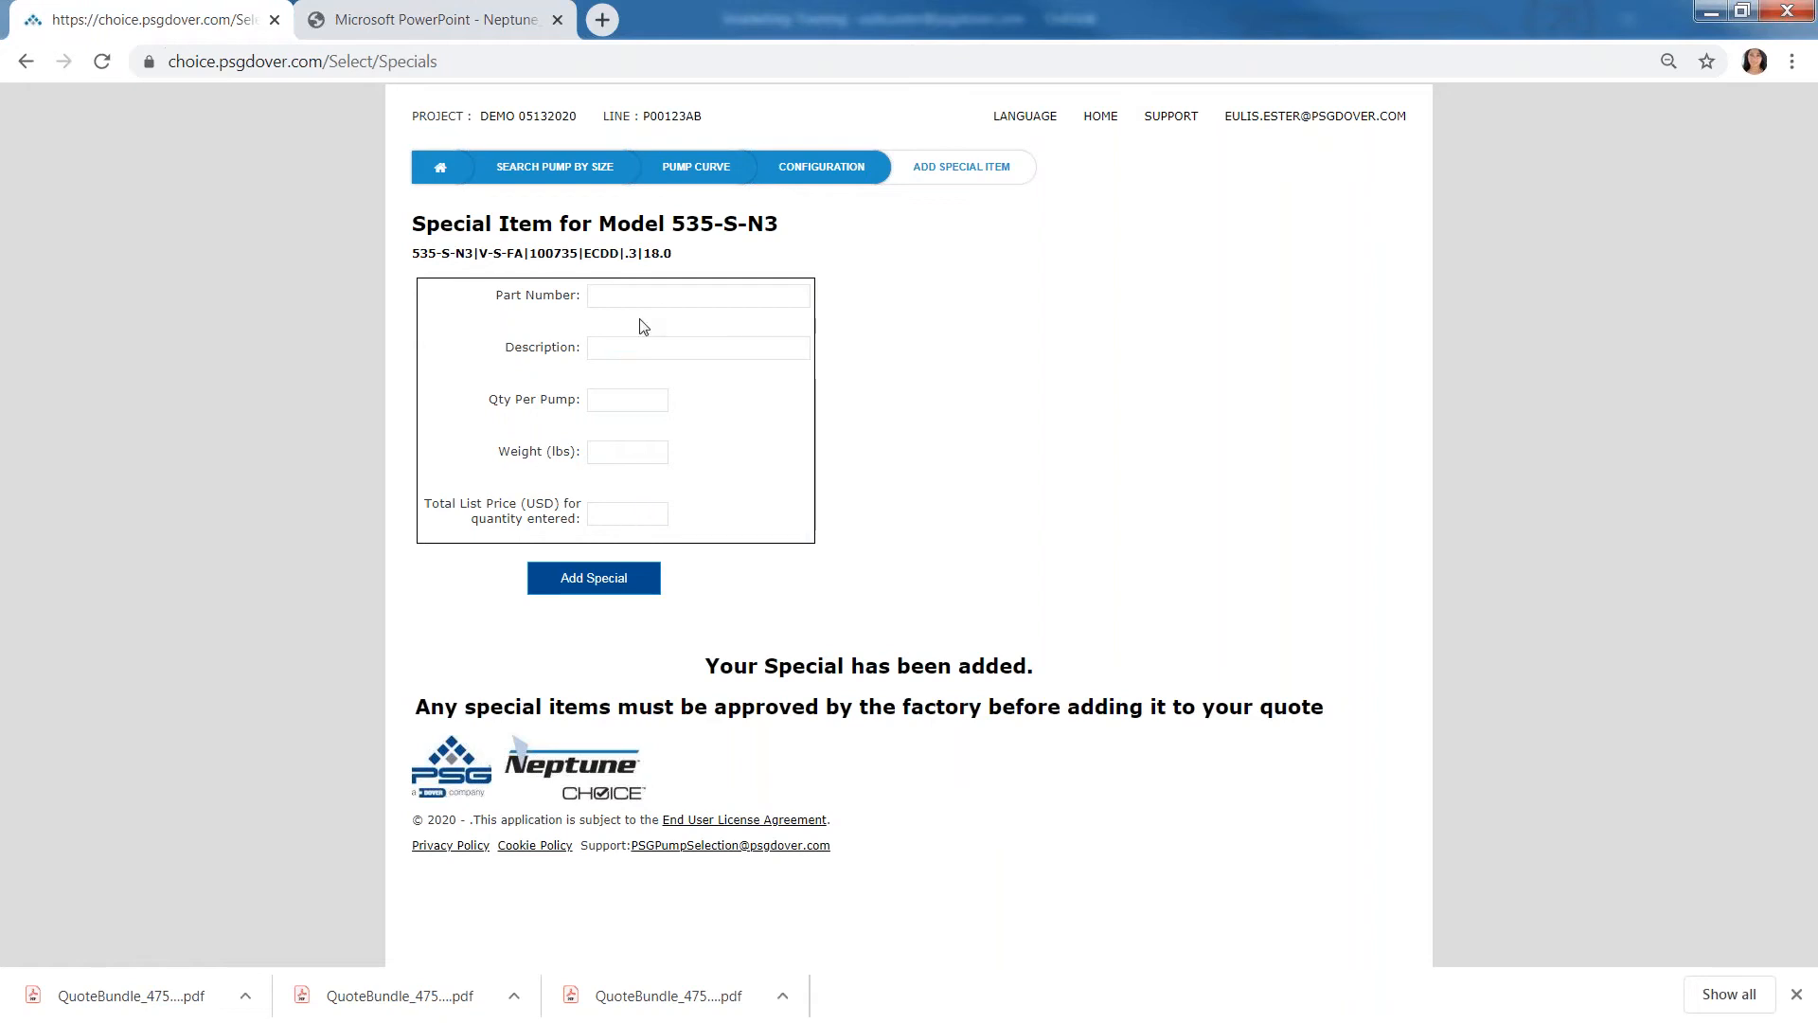
# - Return to the pump configuration and review the Freight special item listed below the option totals
pyautogui.click(849, 172)
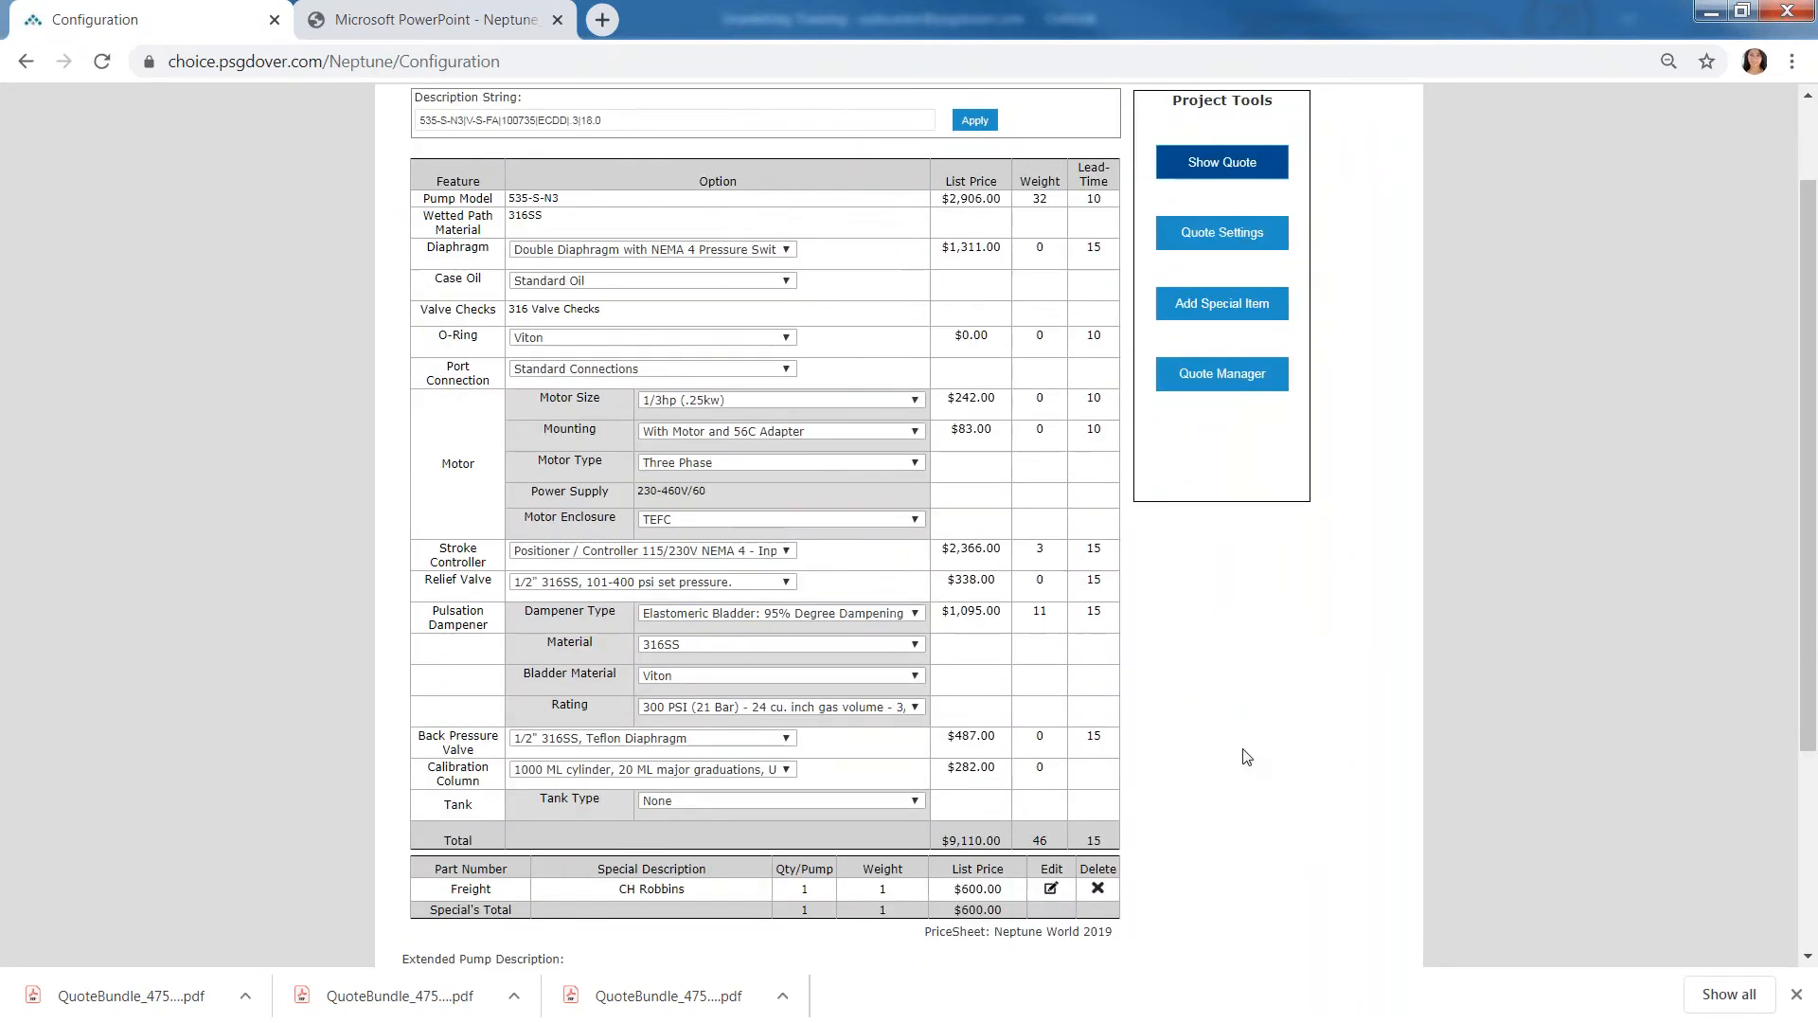
pyautogui.scroll(-3, 1248, 757)
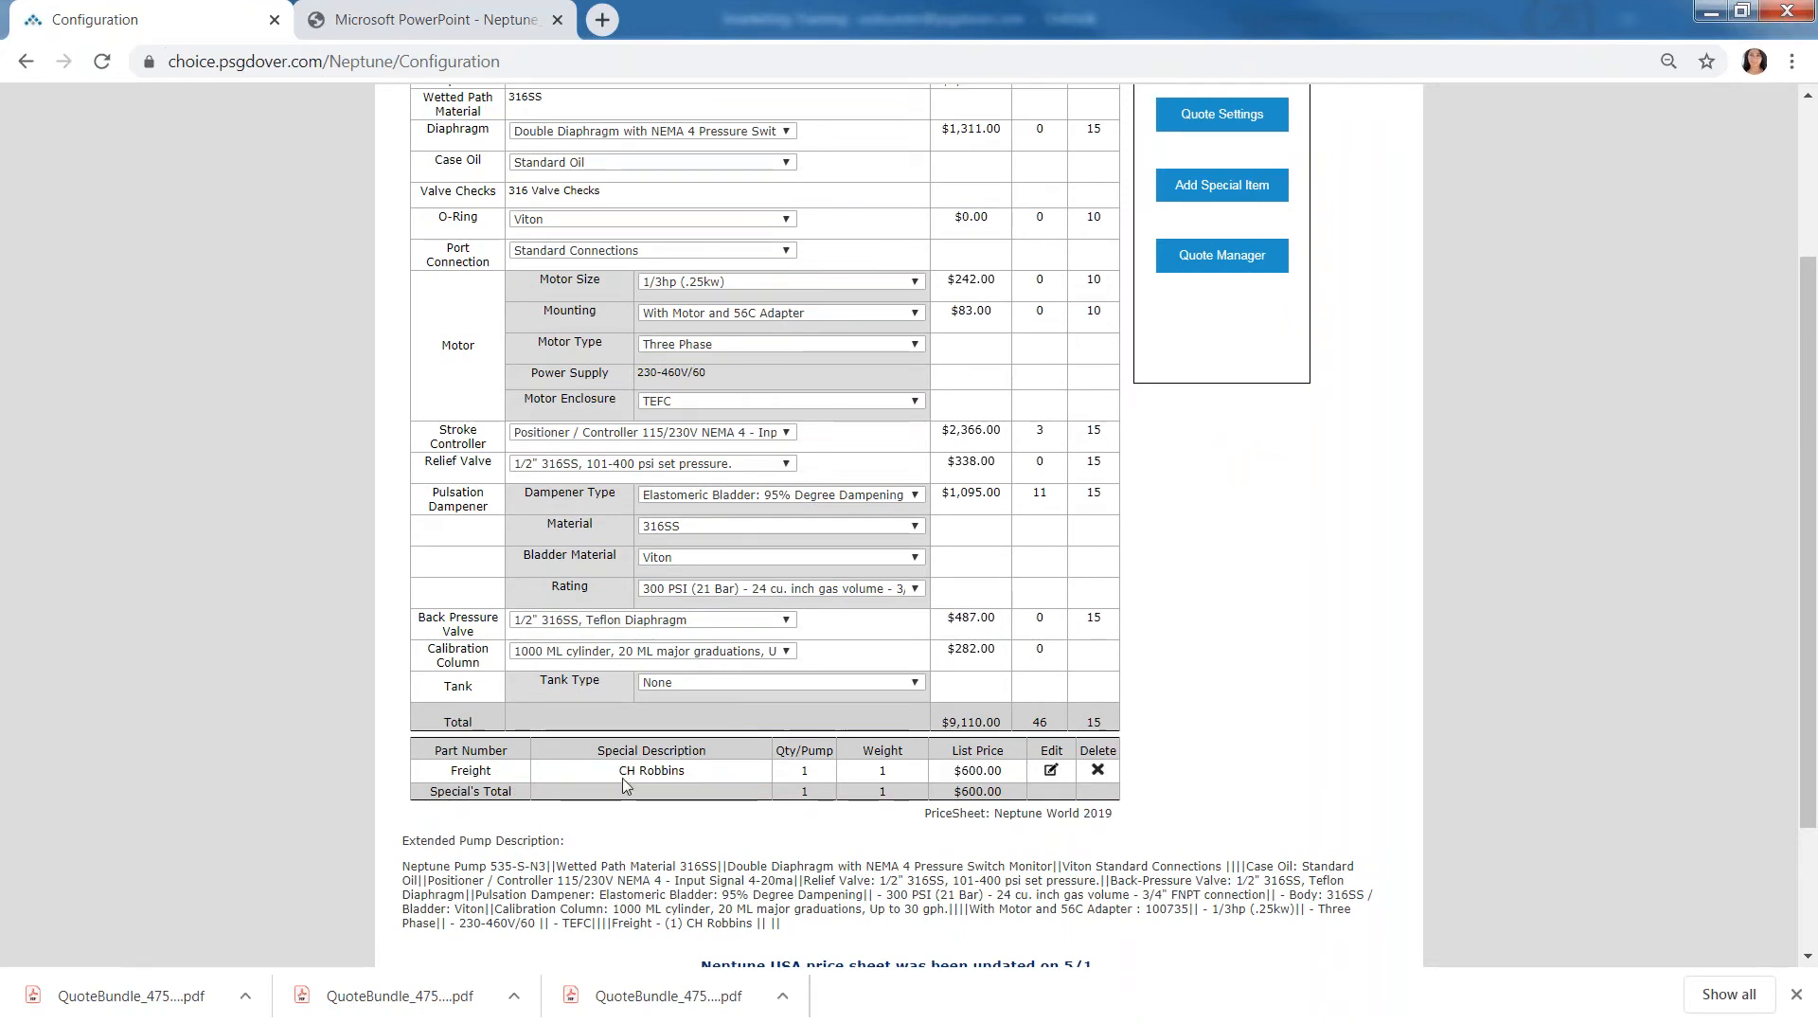
pyautogui.scroll(3, 679, 755)
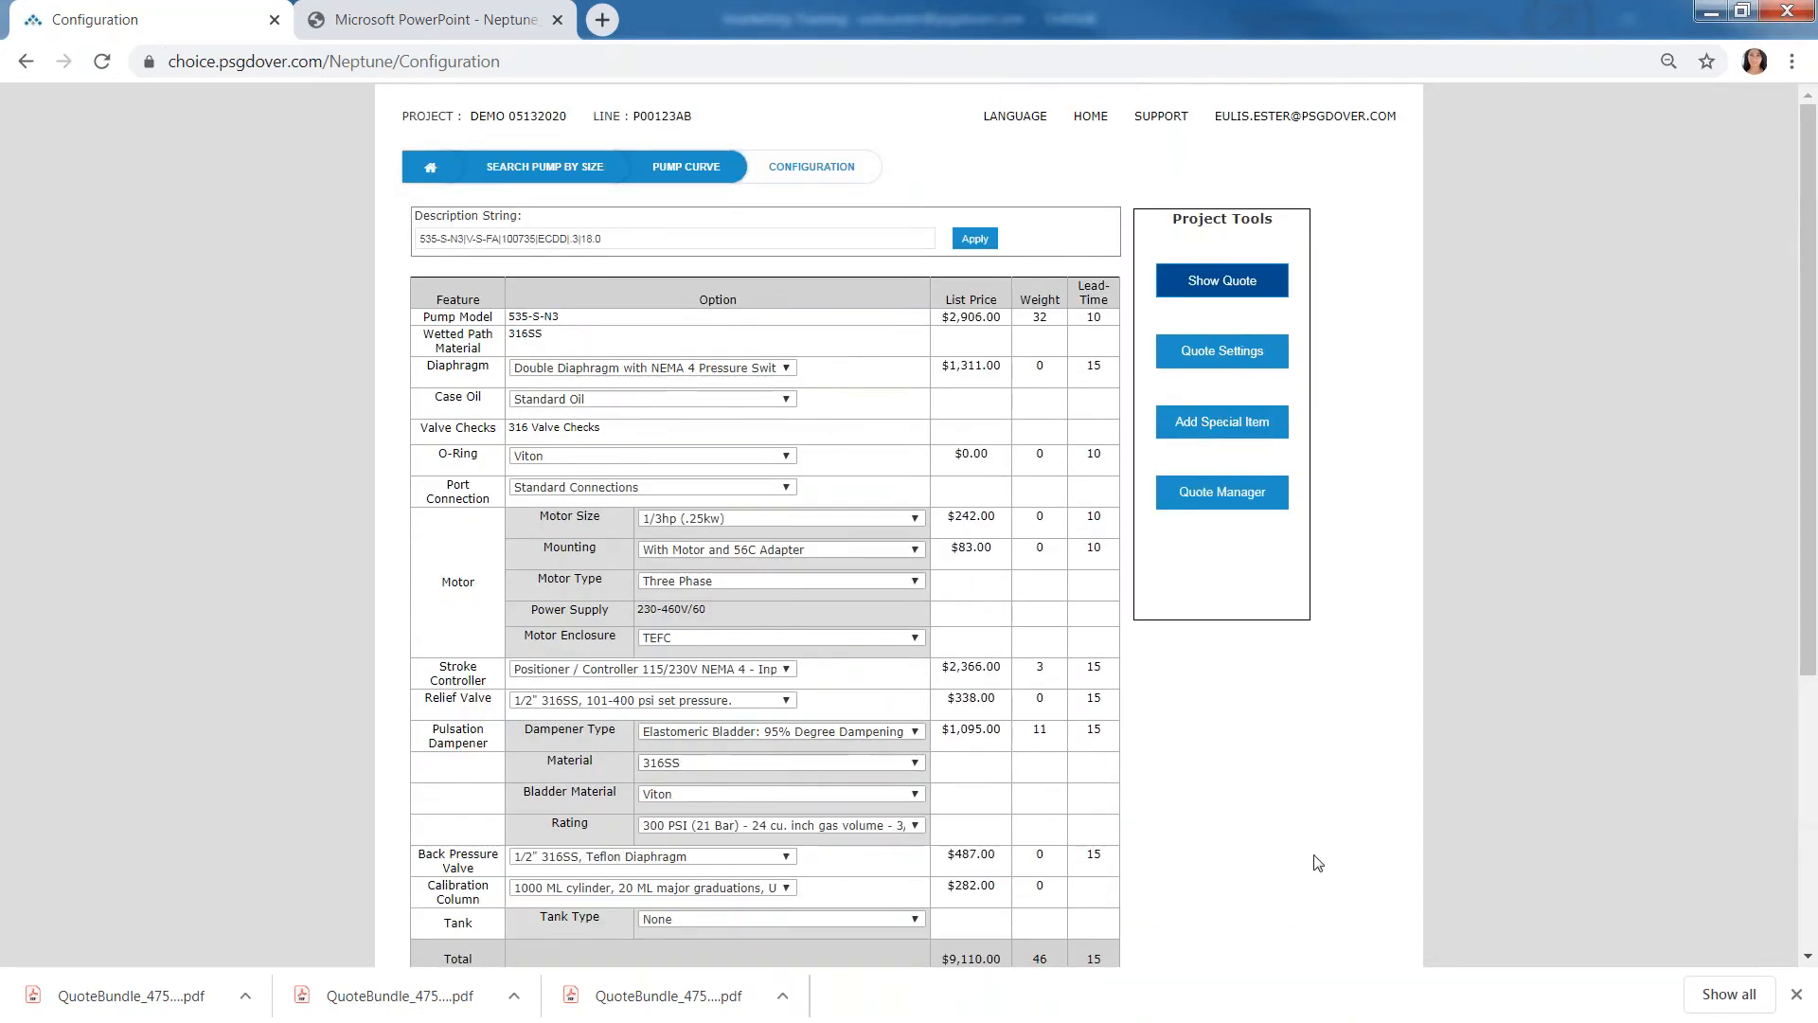
pyautogui.scroll(-3, 1338, 820)
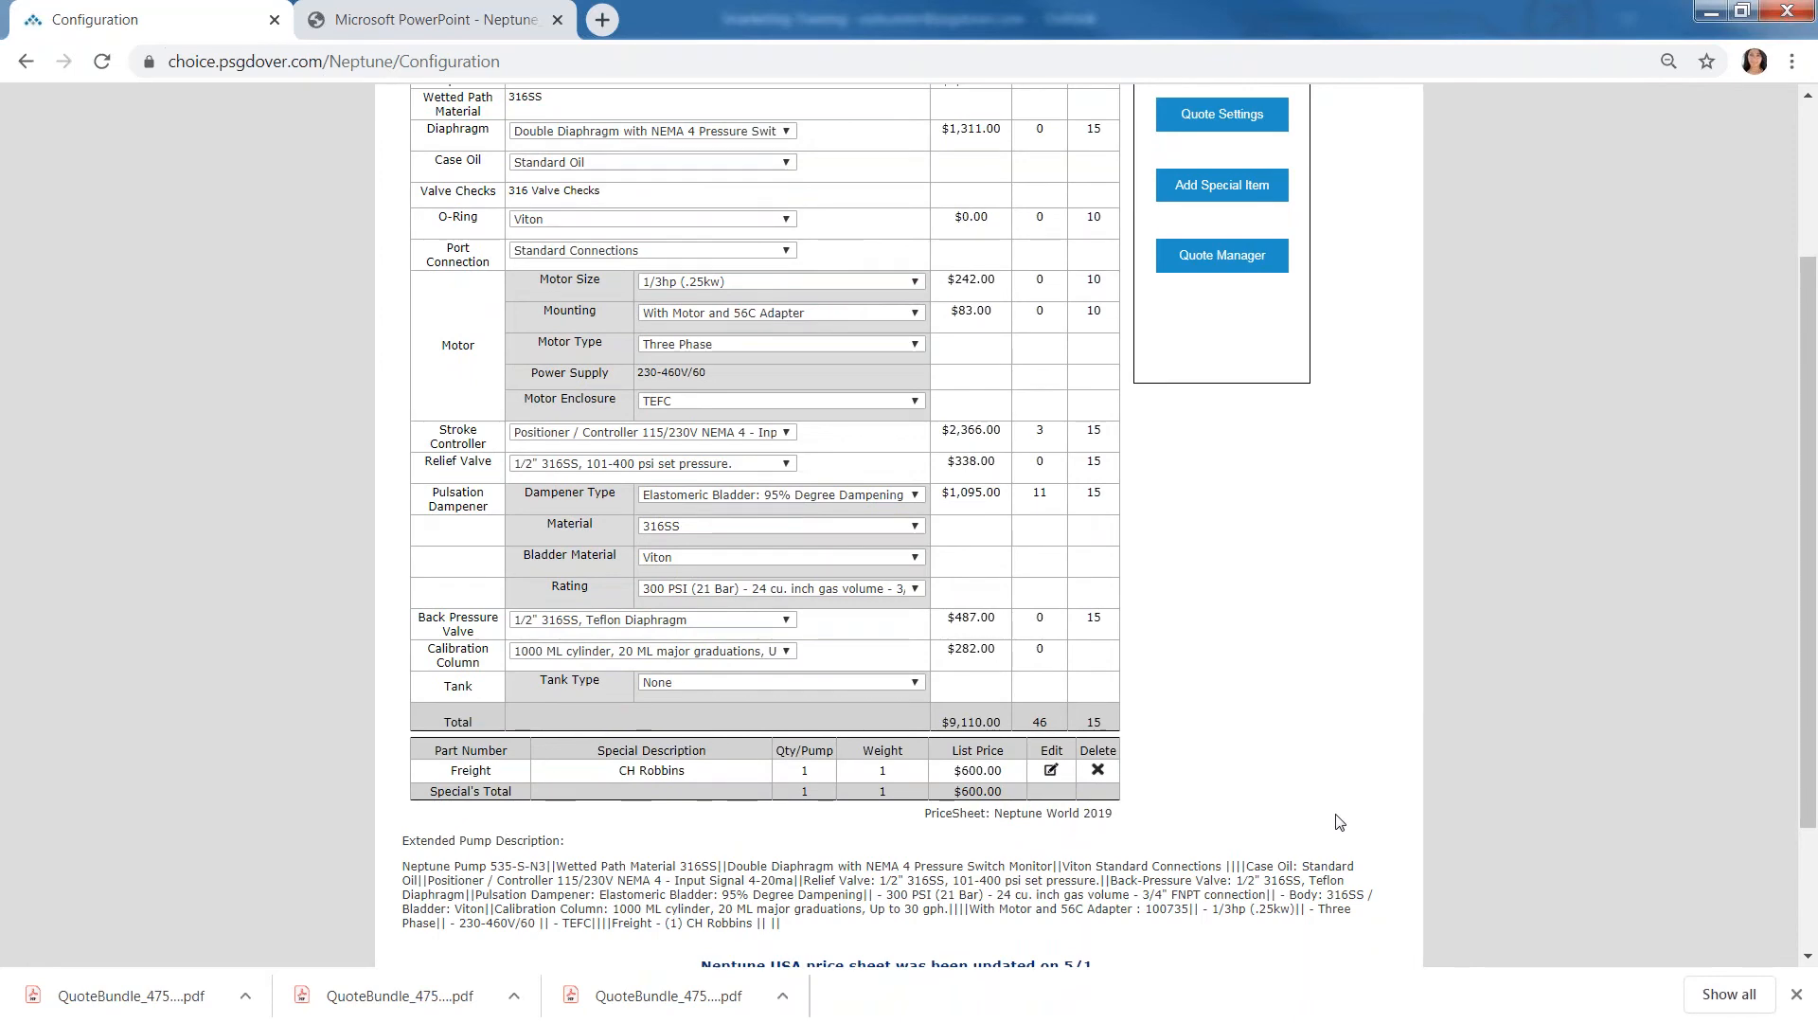
pyautogui.scroll(2, 1338, 821)
pyautogui.scroll(2, 1338, 821)
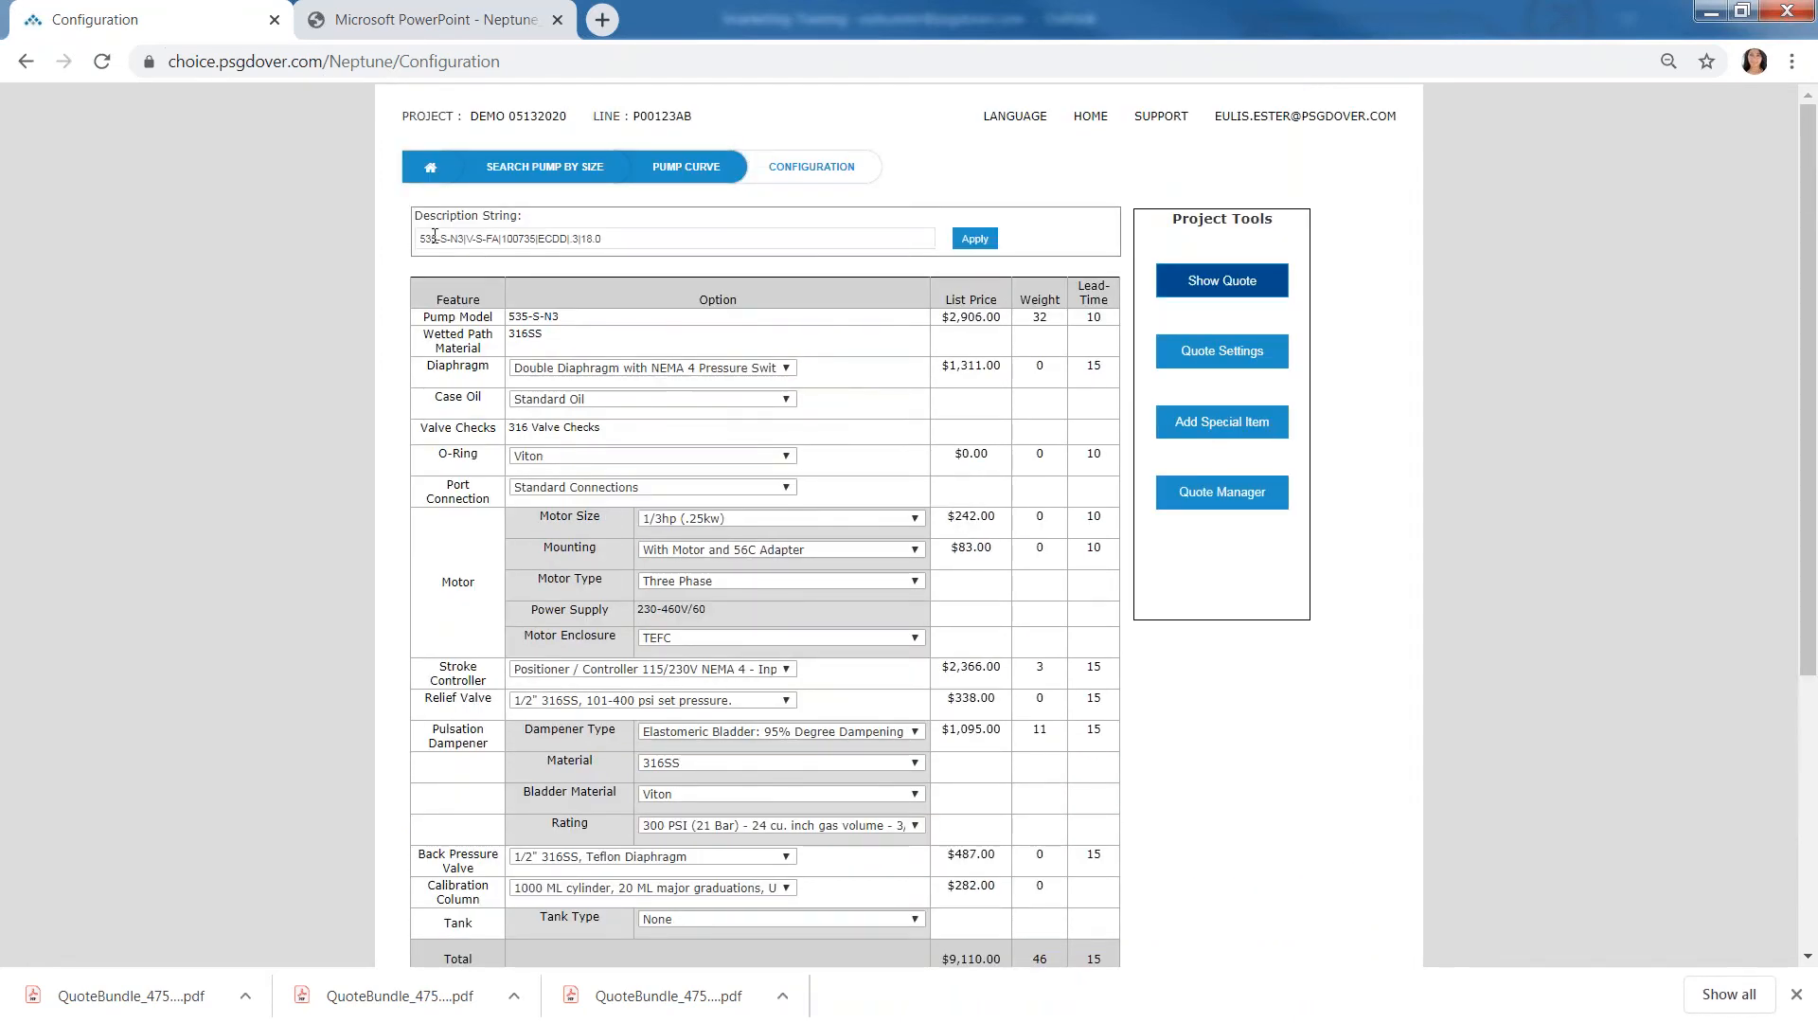
# - Examine the individual codes in the pump's description string
pyautogui.click(635, 232)
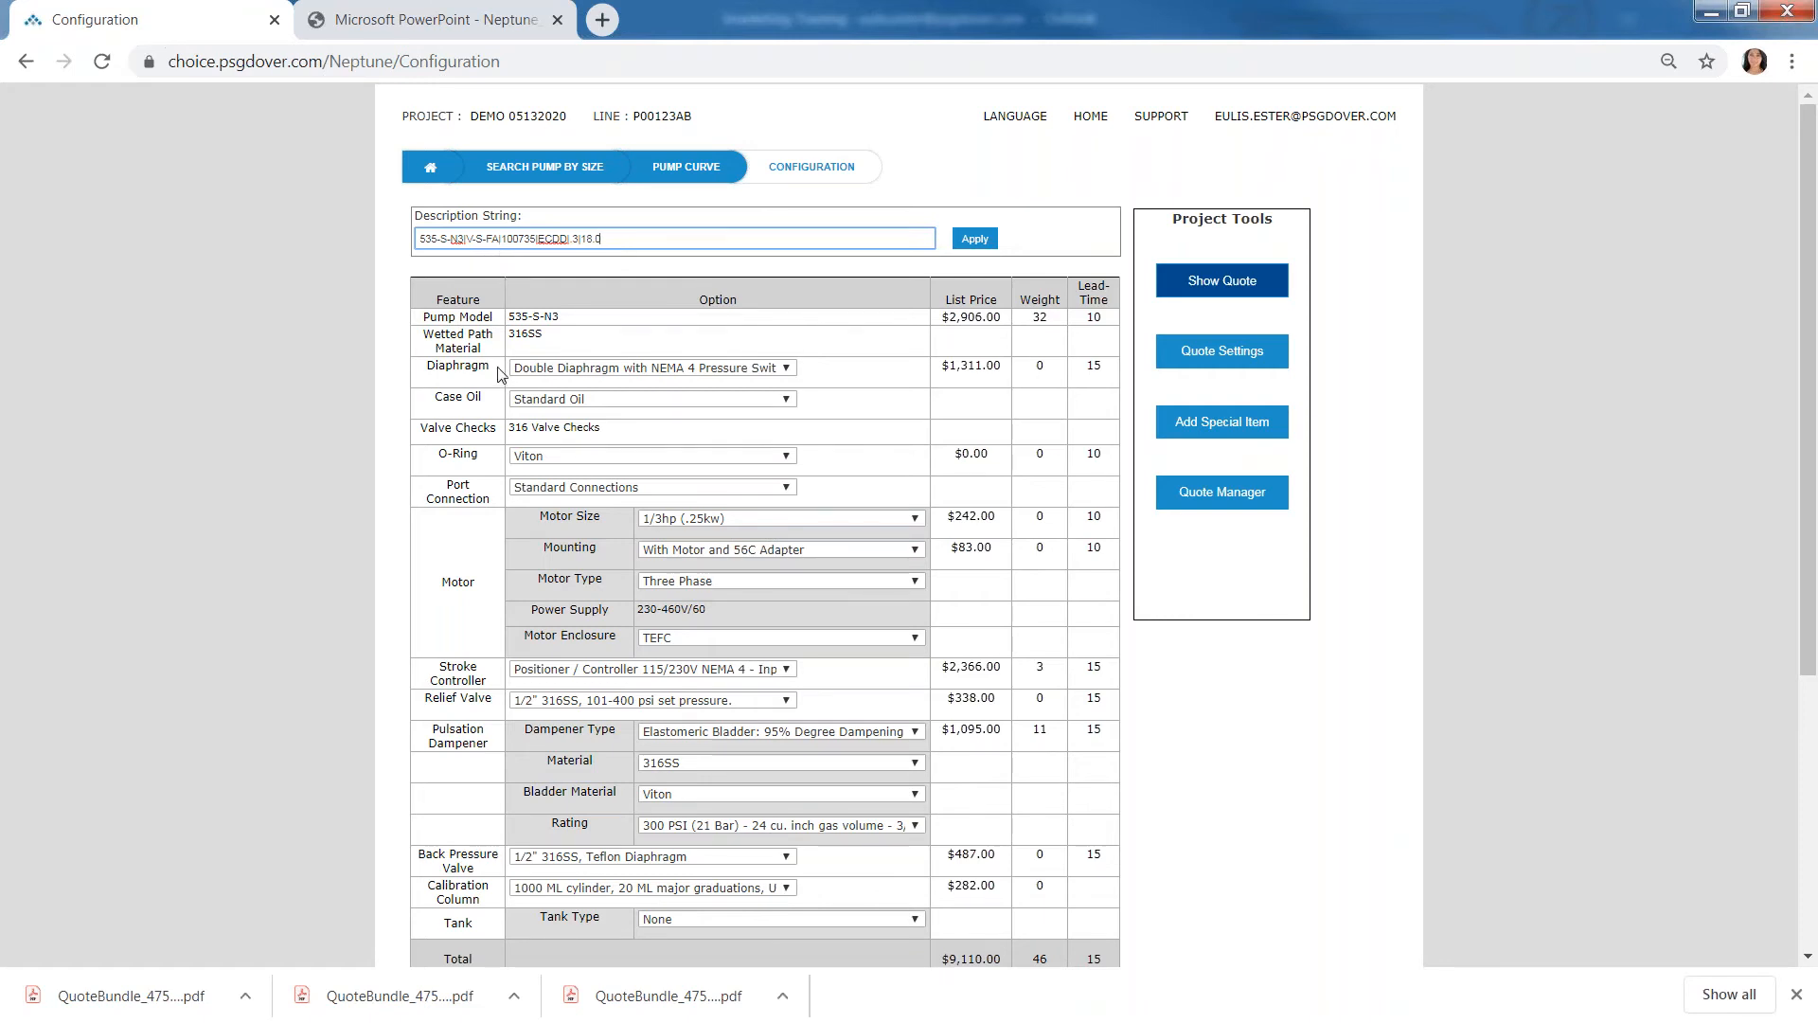
pyautogui.click(508, 239)
pyautogui.click(1263, 763)
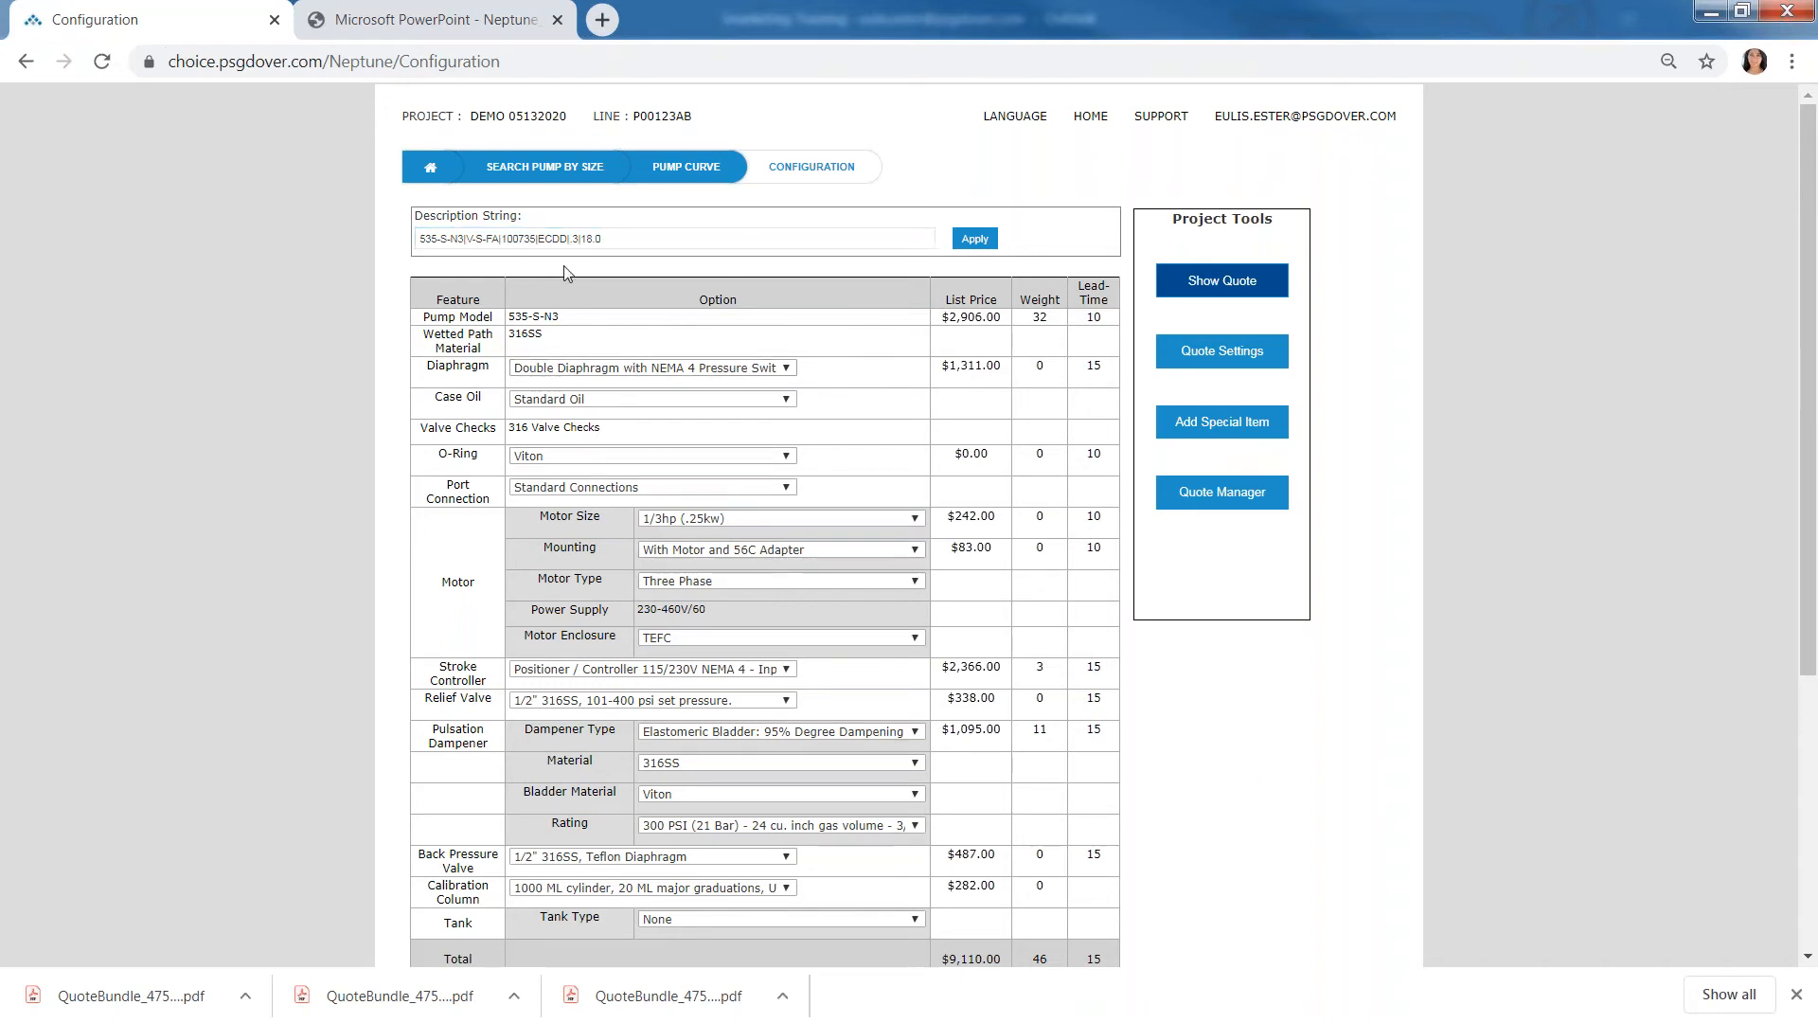
pyautogui.moveTo(553, 237); pyautogui.dragTo(543, 233)
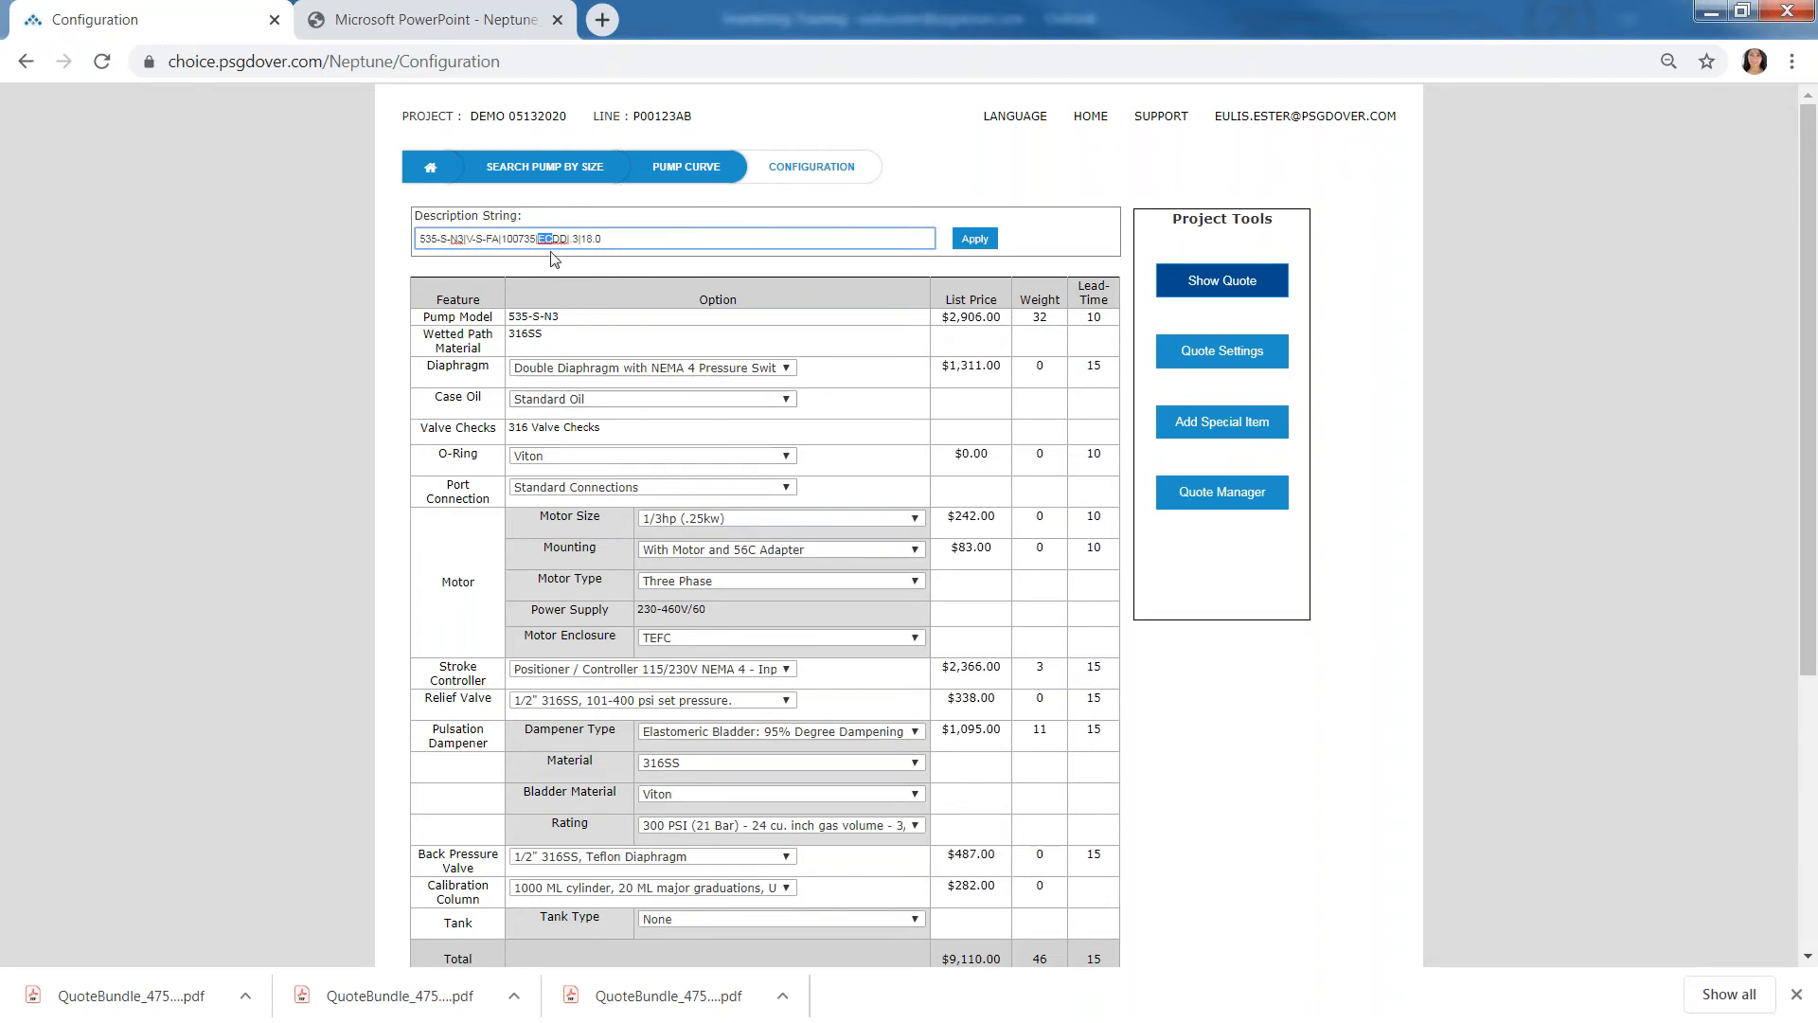
pyautogui.click(552, 239)
# - Highlight the full Extended Pump Description text below the configuration table
pyautogui.scroll(-1, 1279, 936)
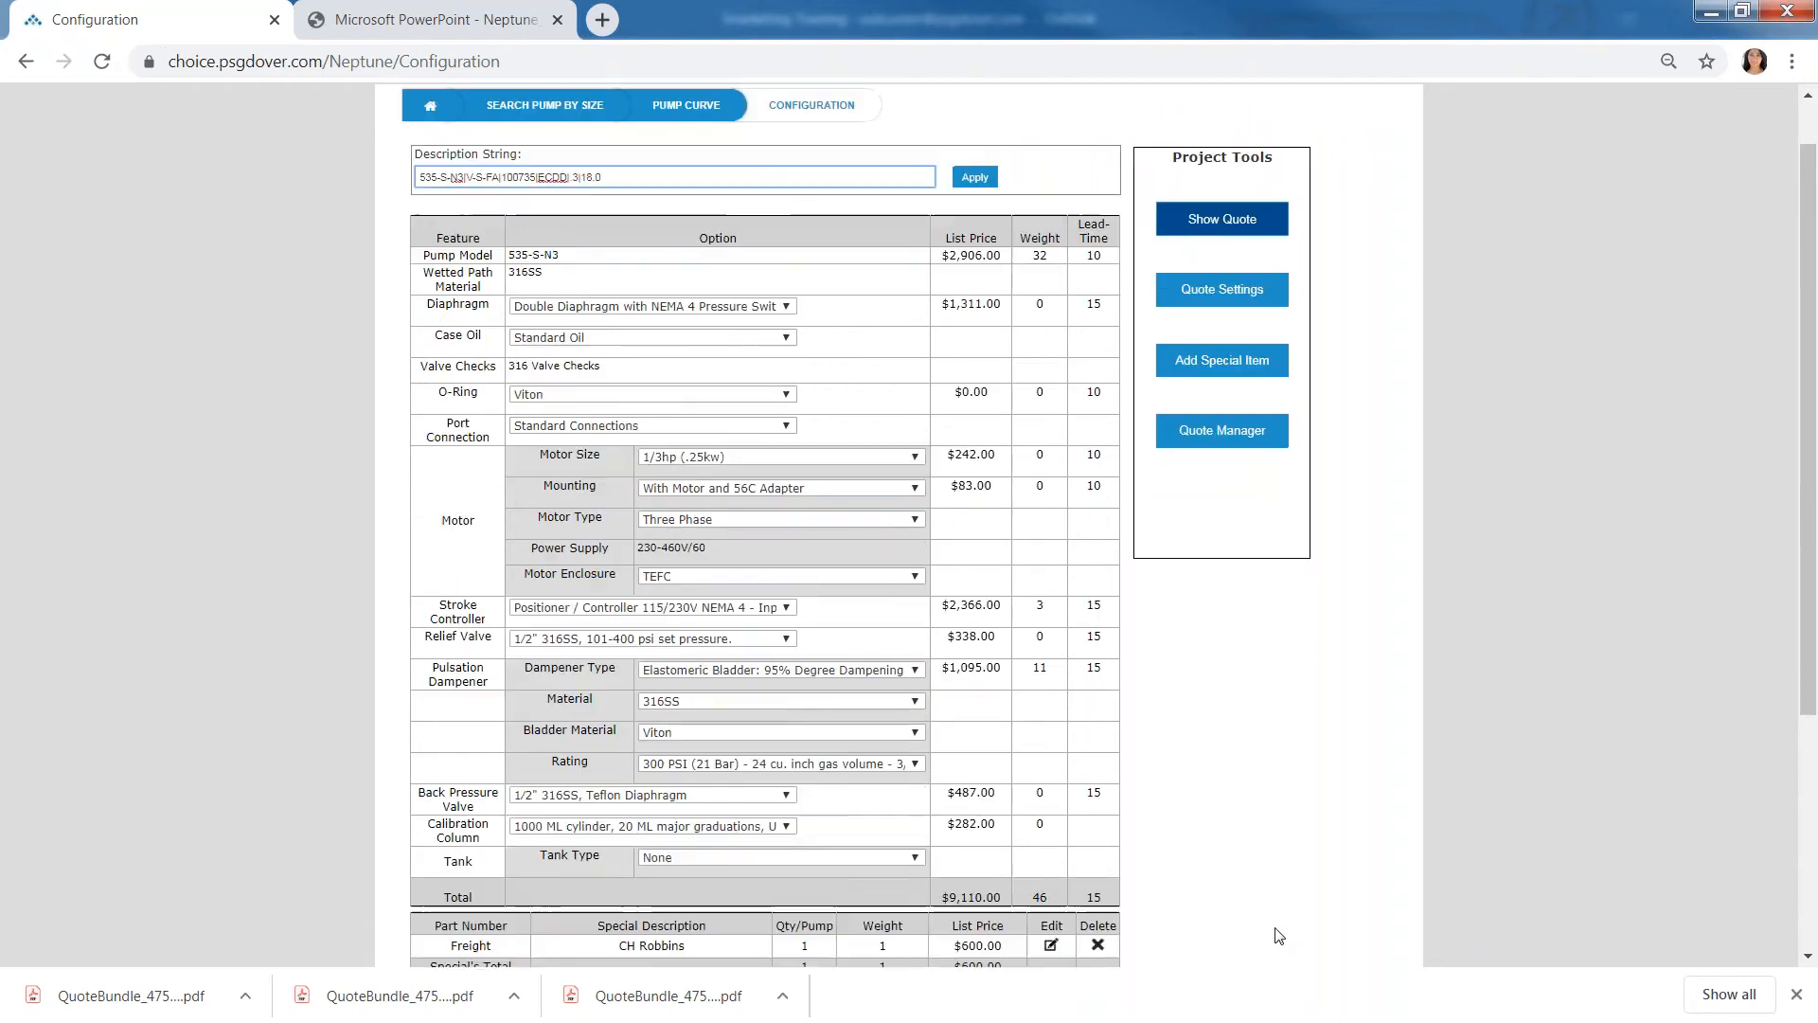
pyautogui.scroll(-1, 1279, 936)
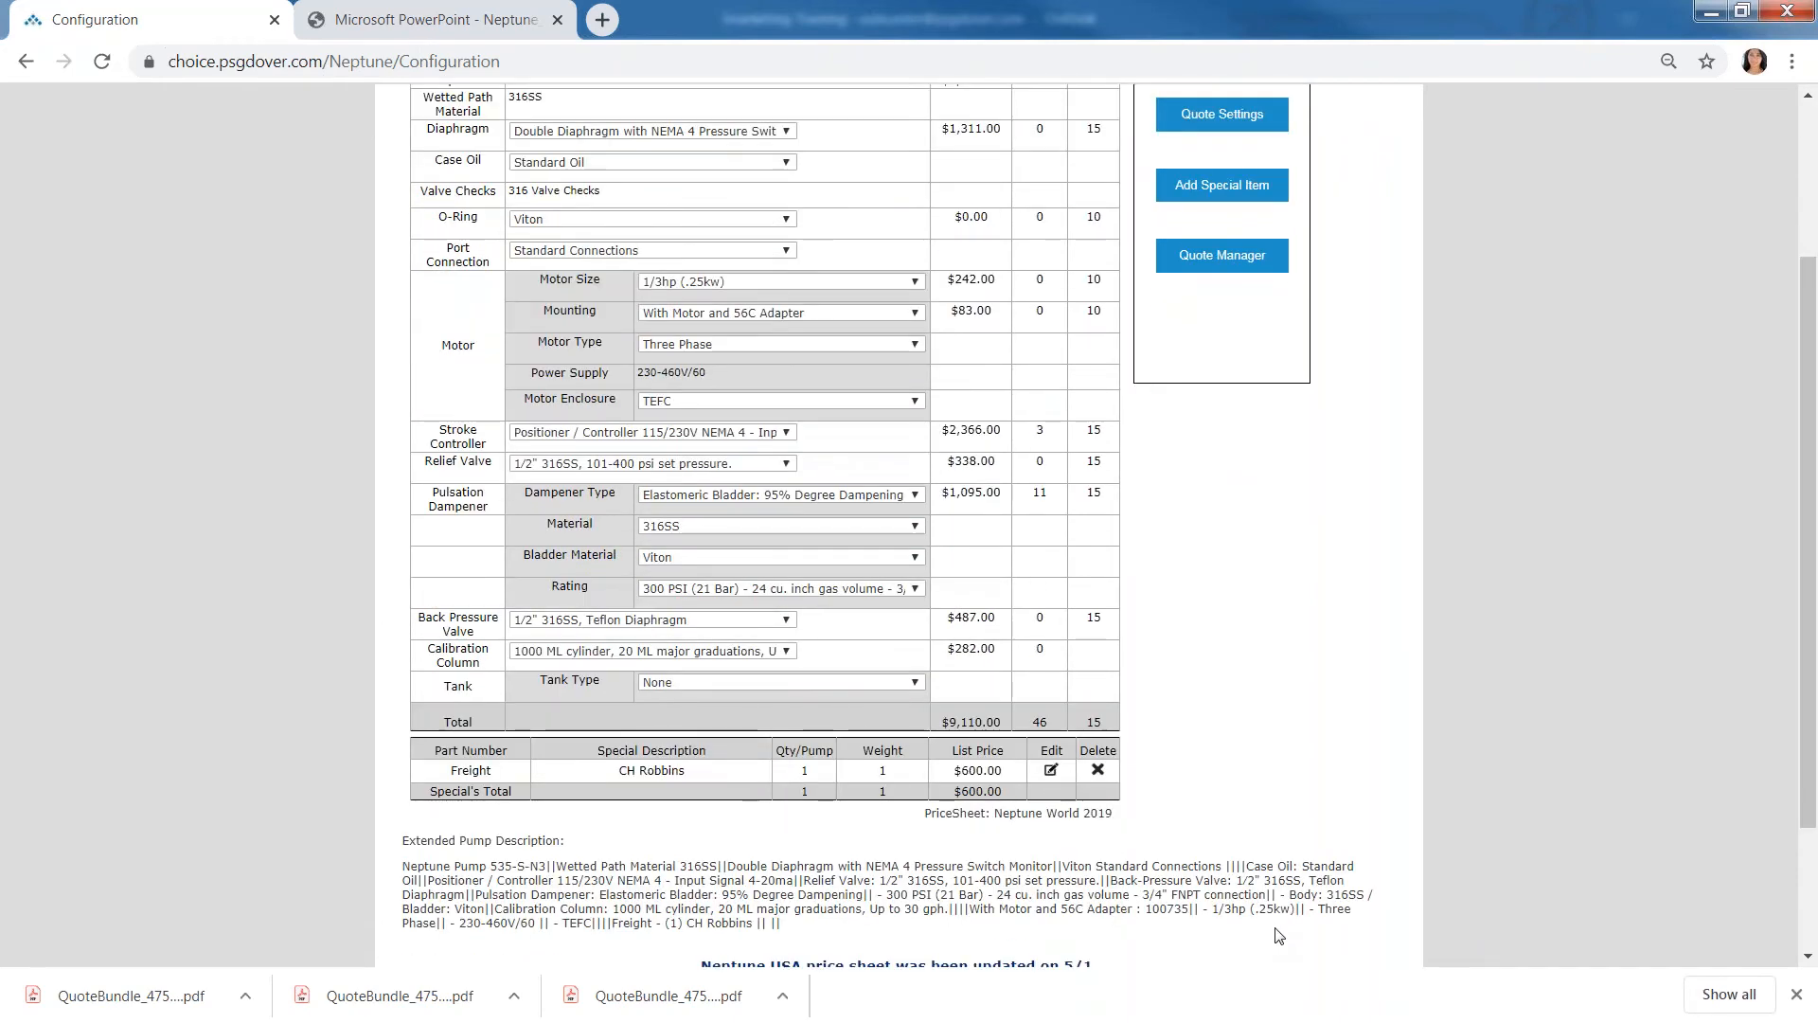
pyautogui.scroll(-1, 657, 841)
pyautogui.moveTo(402, 748); pyautogui.dragTo(794, 822)
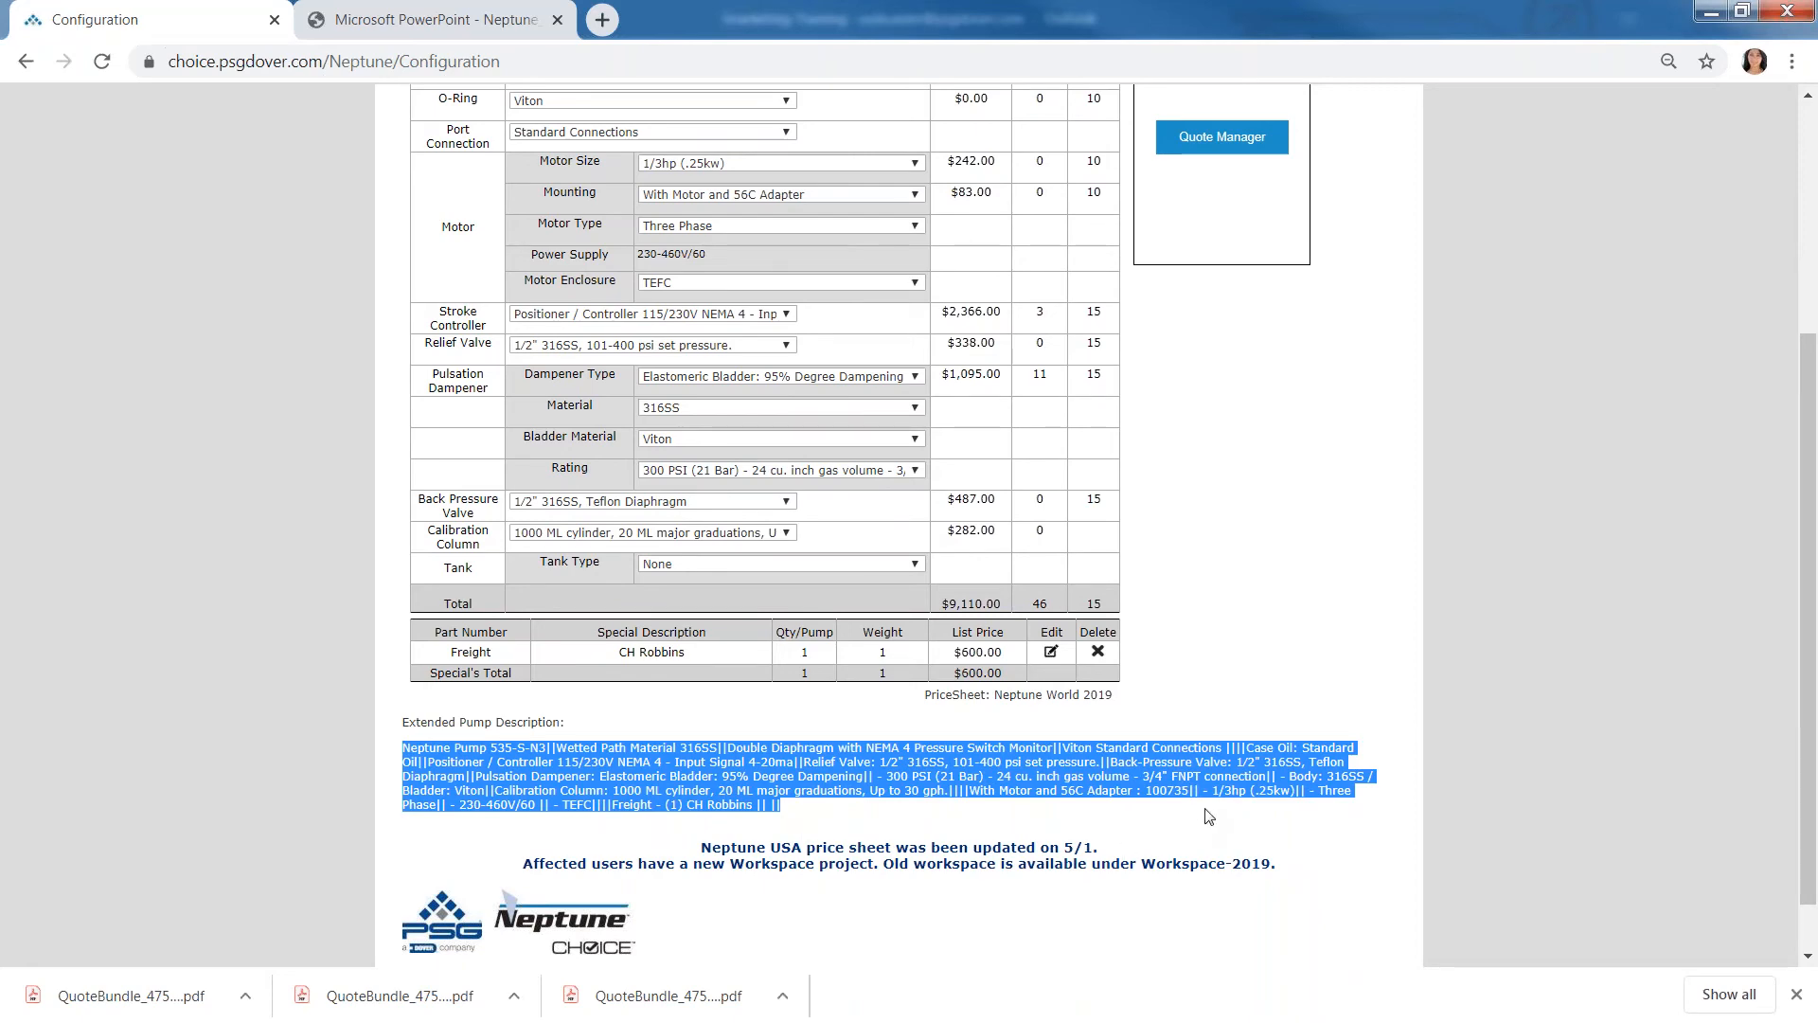
pyautogui.scroll(4, 1203, 827)
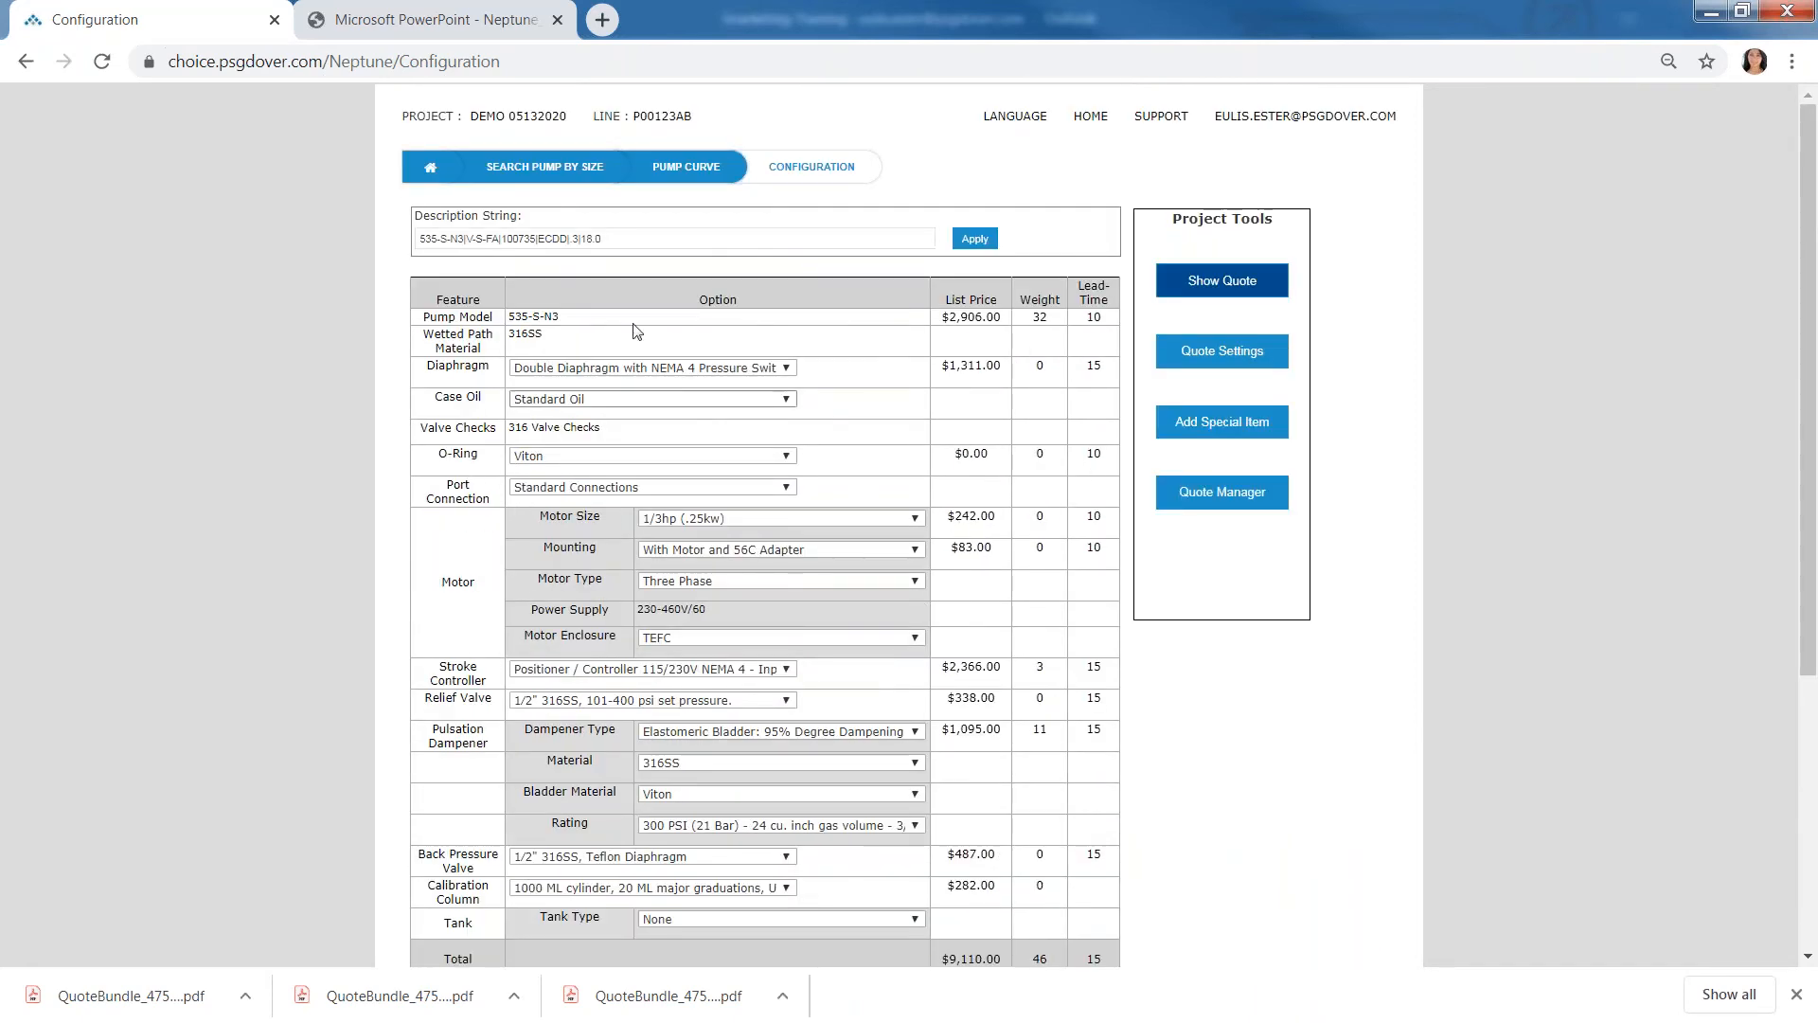
# - Highlight the entire description string above the configuration table, then clear the selection
pyautogui.click(633, 238)
pyautogui.hotkey('ctrl', 'a')
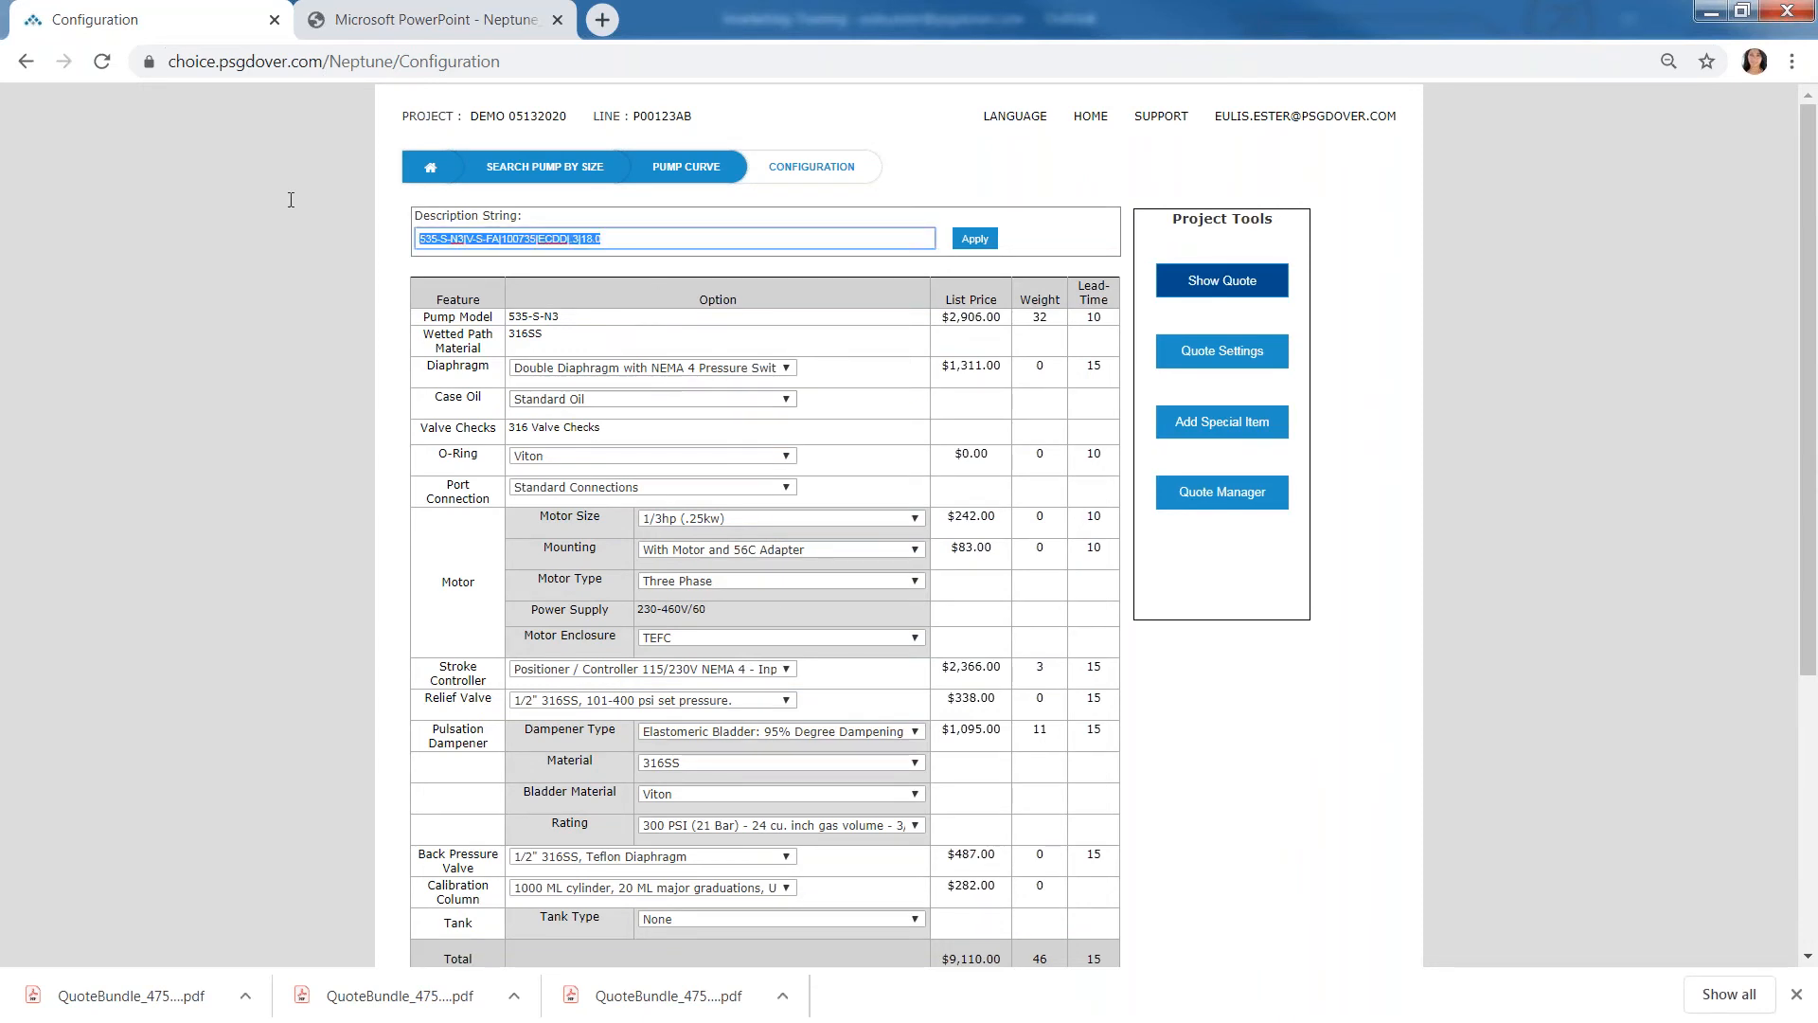
pyautogui.click(1272, 747)
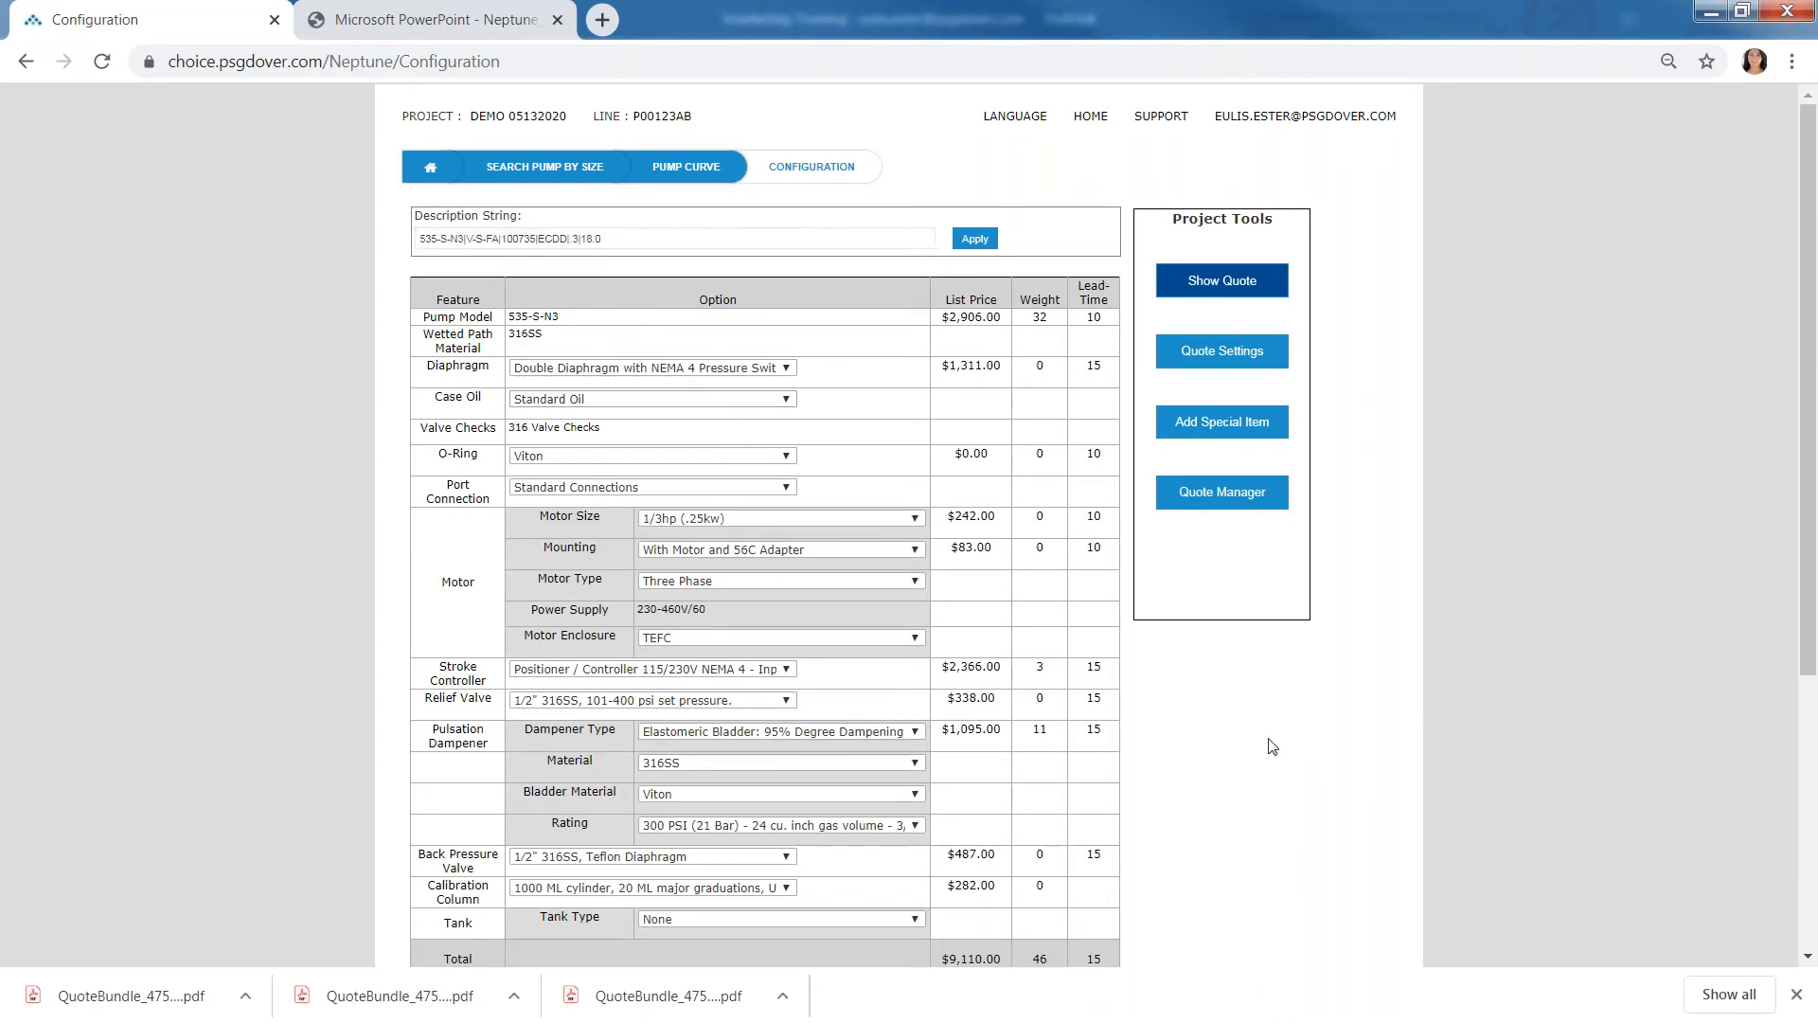
# - Open the Quote Manager and include the pump configuration, model brochure, option brochures and data sheet in the quote
pyautogui.click(1212, 495)
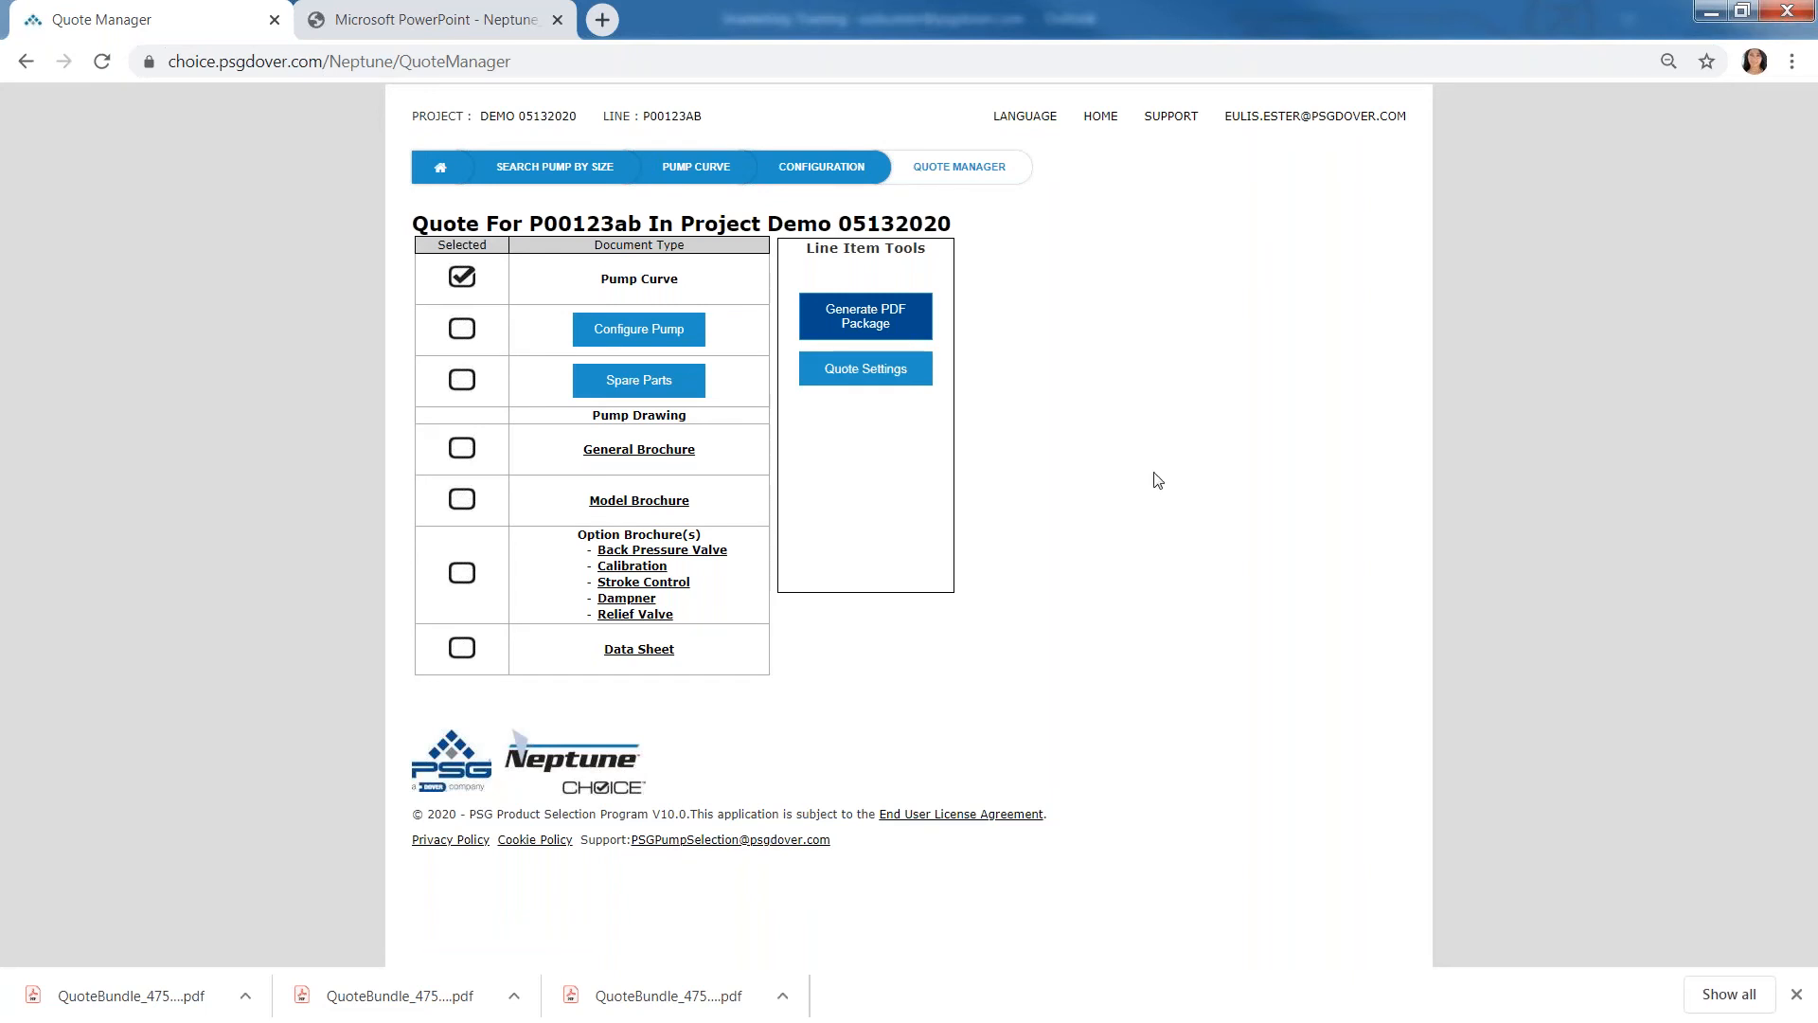
pyautogui.click(462, 340)
pyautogui.click(462, 501)
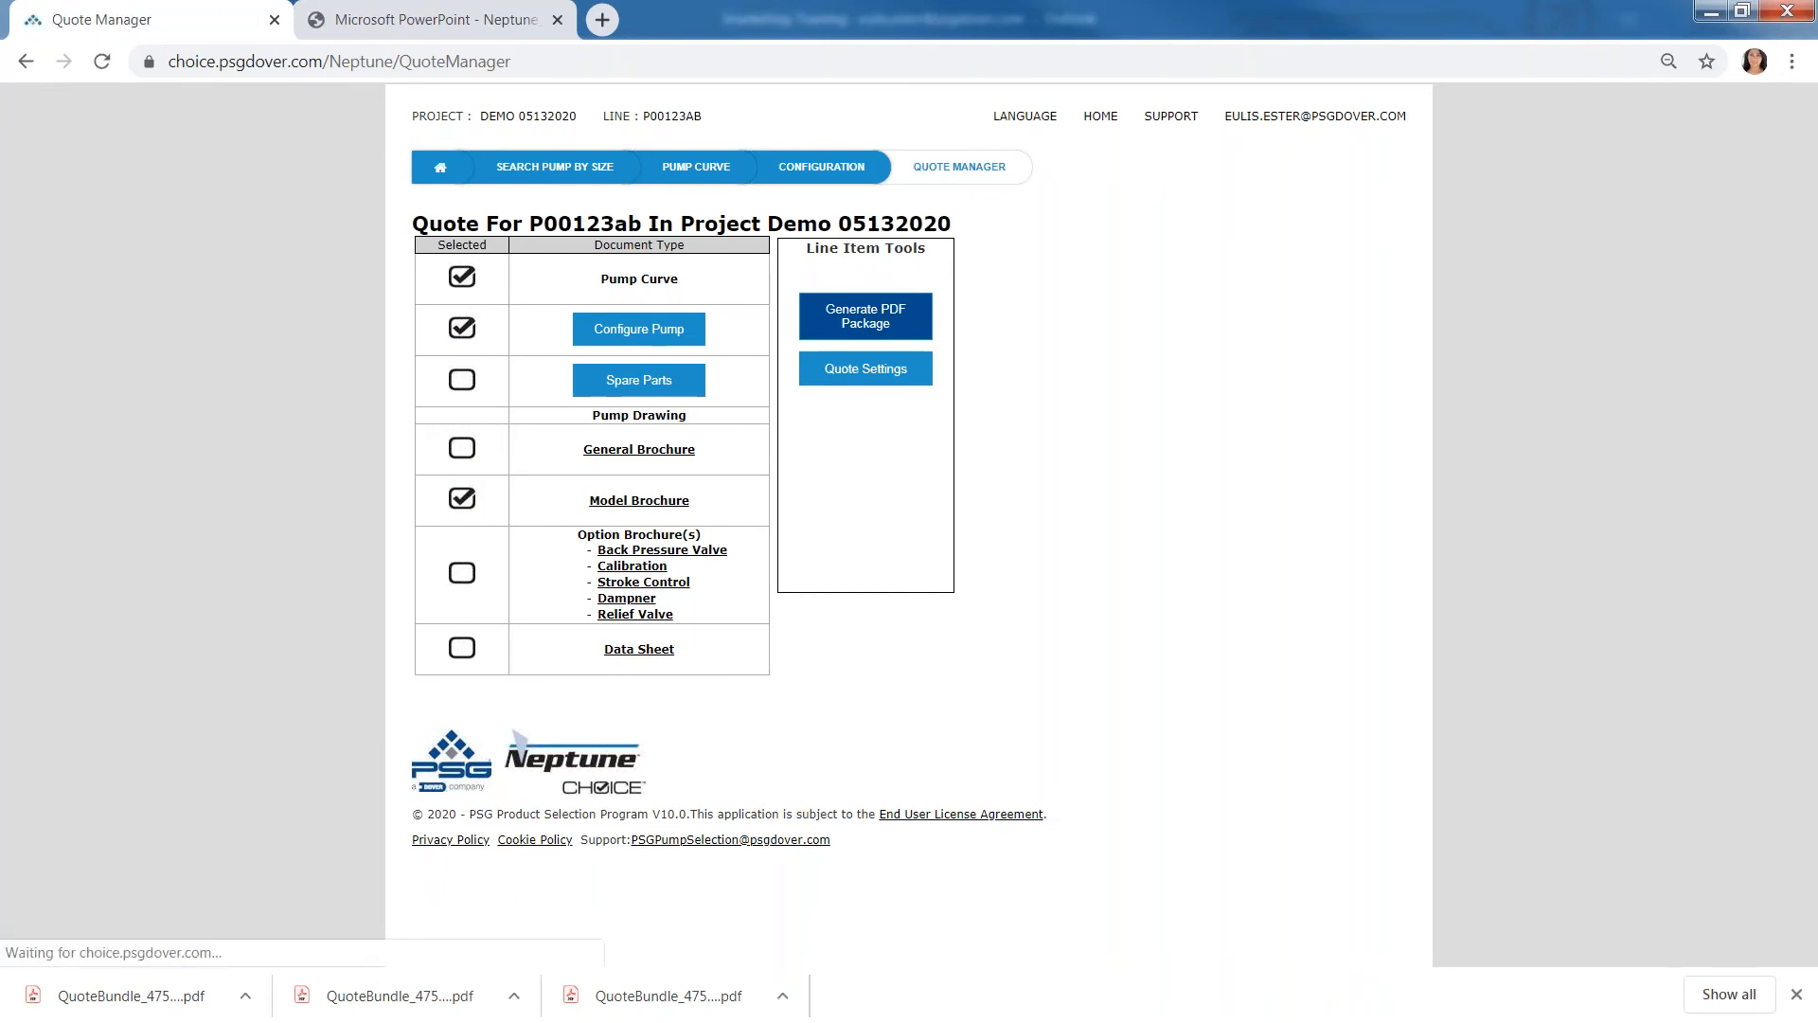
pyautogui.click(461, 573)
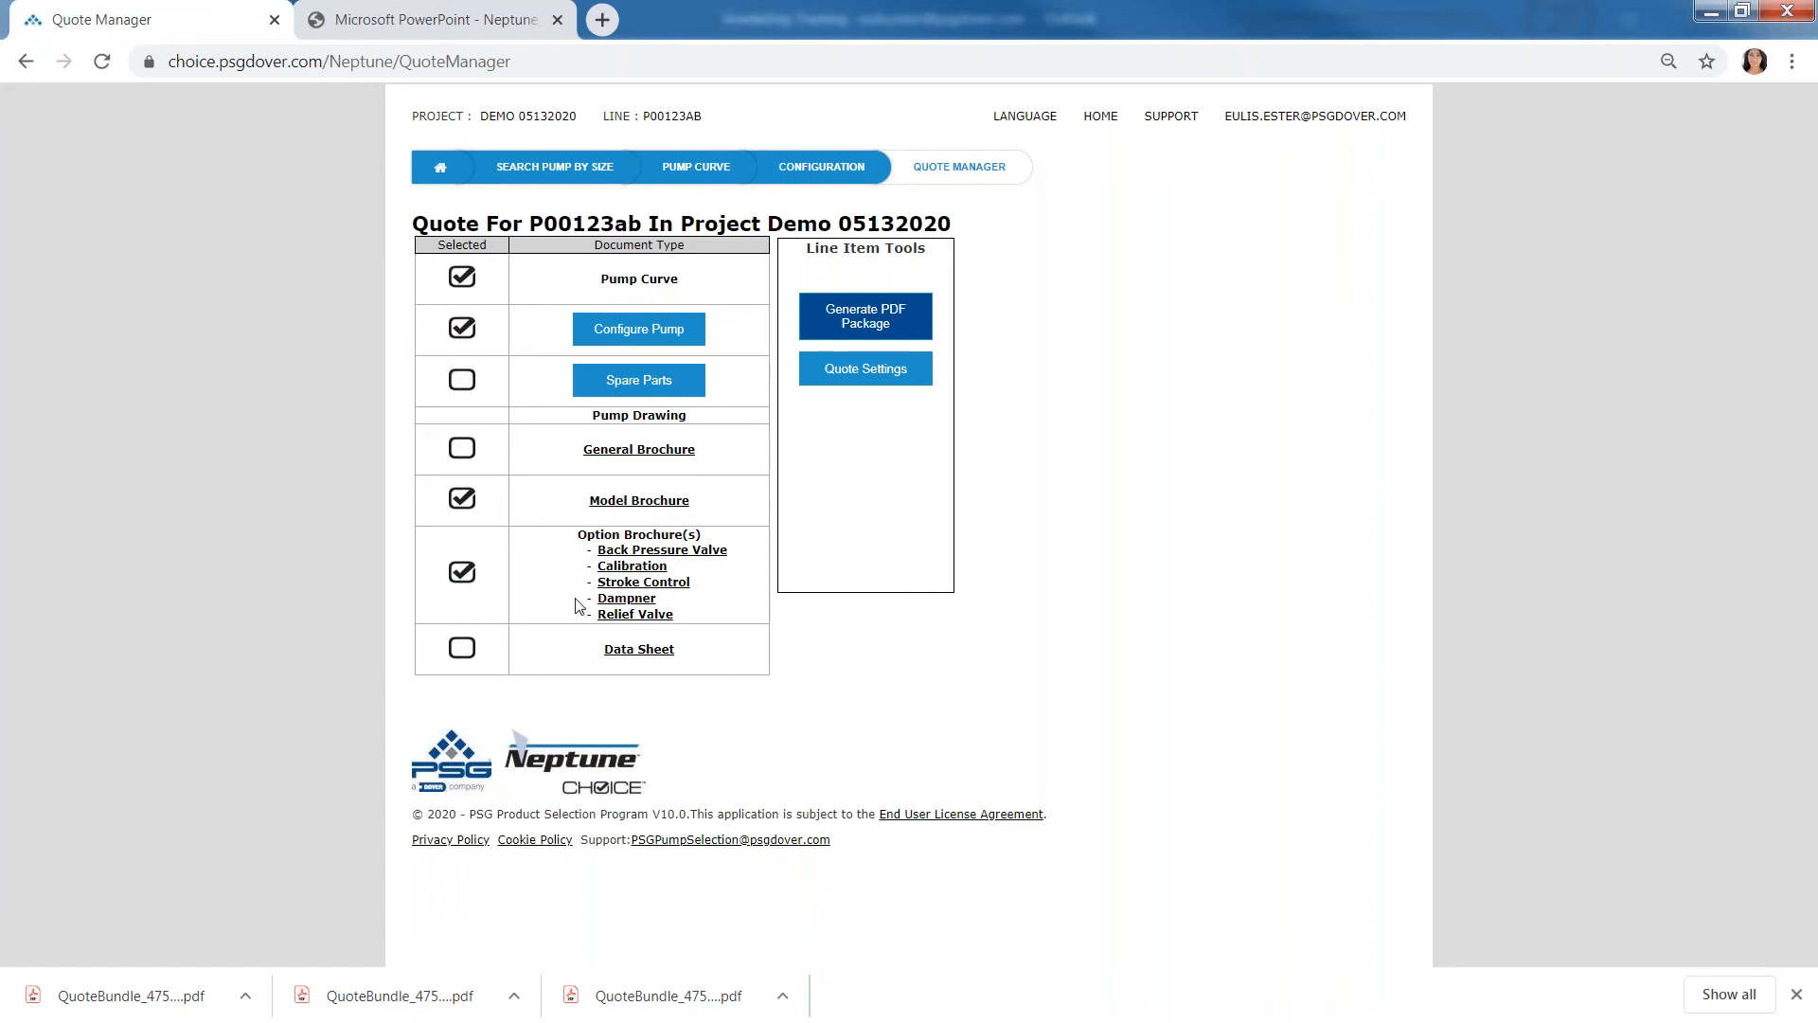
pyautogui.click(460, 660)
# - Request the PDF package and agree to save the WorkSpace project before quoting
pyautogui.click(883, 324)
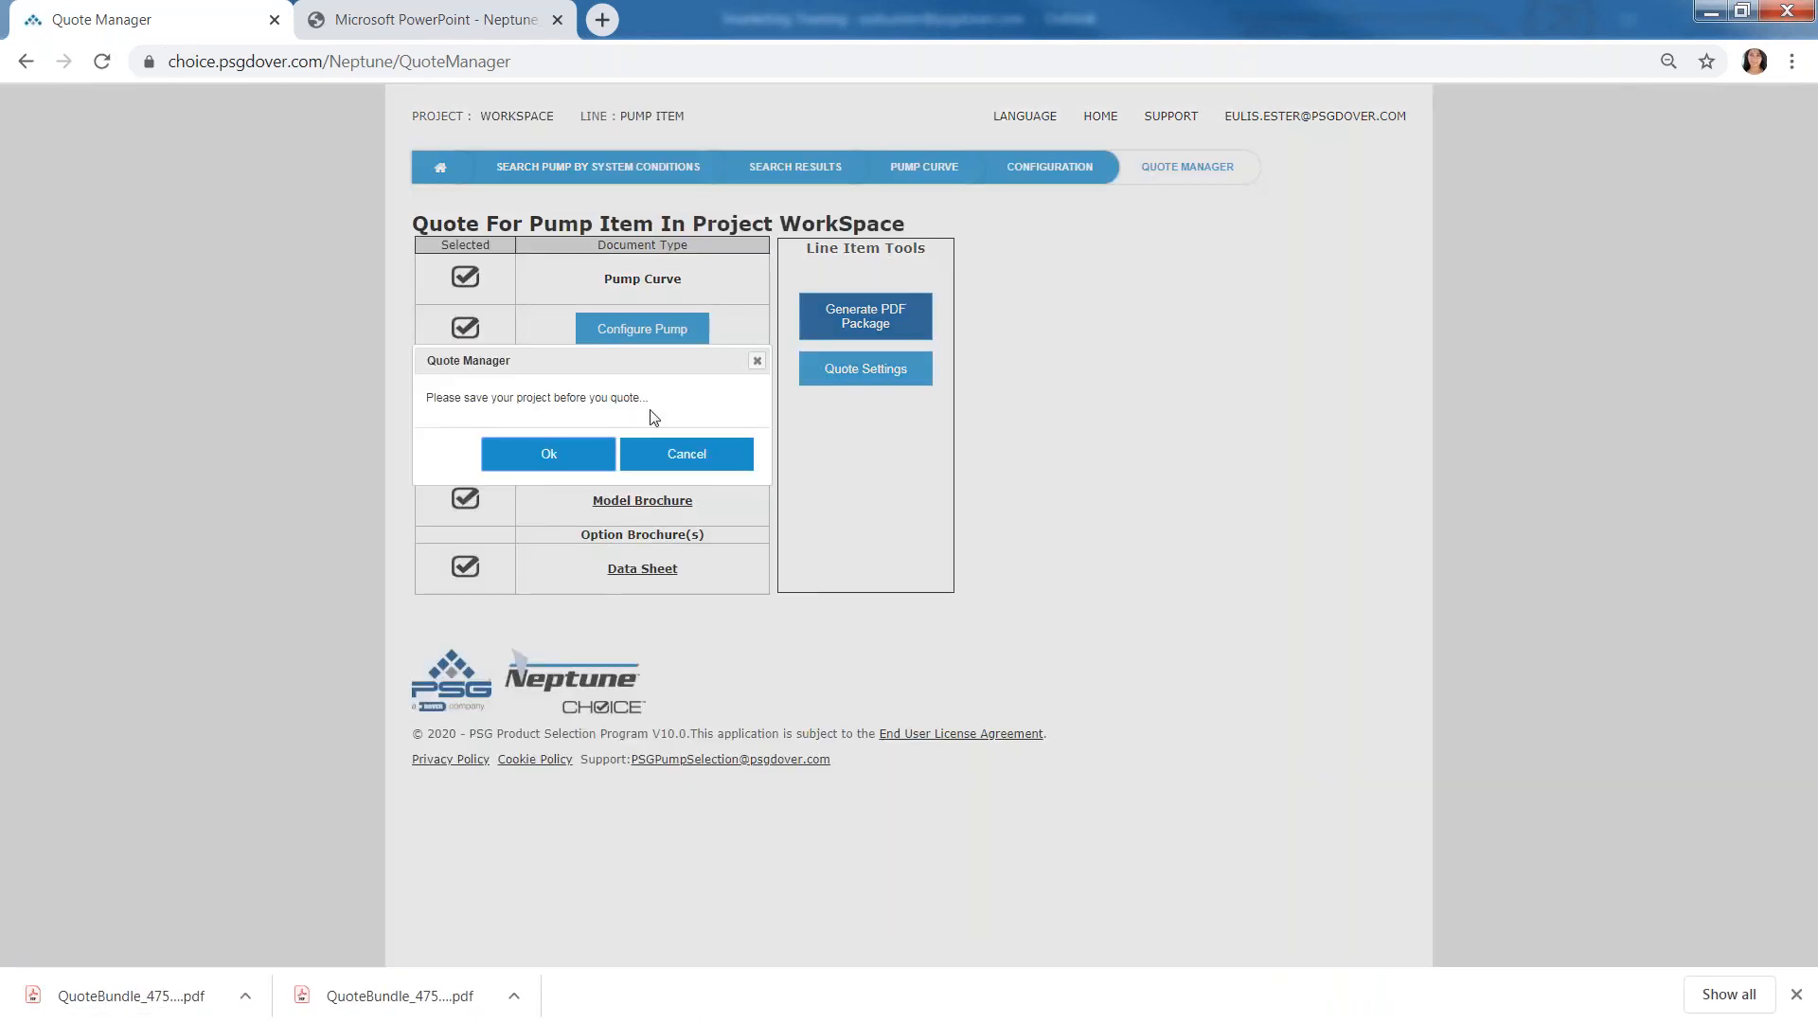
pyautogui.moveTo(546, 367); pyautogui.dragTo(641, 466)
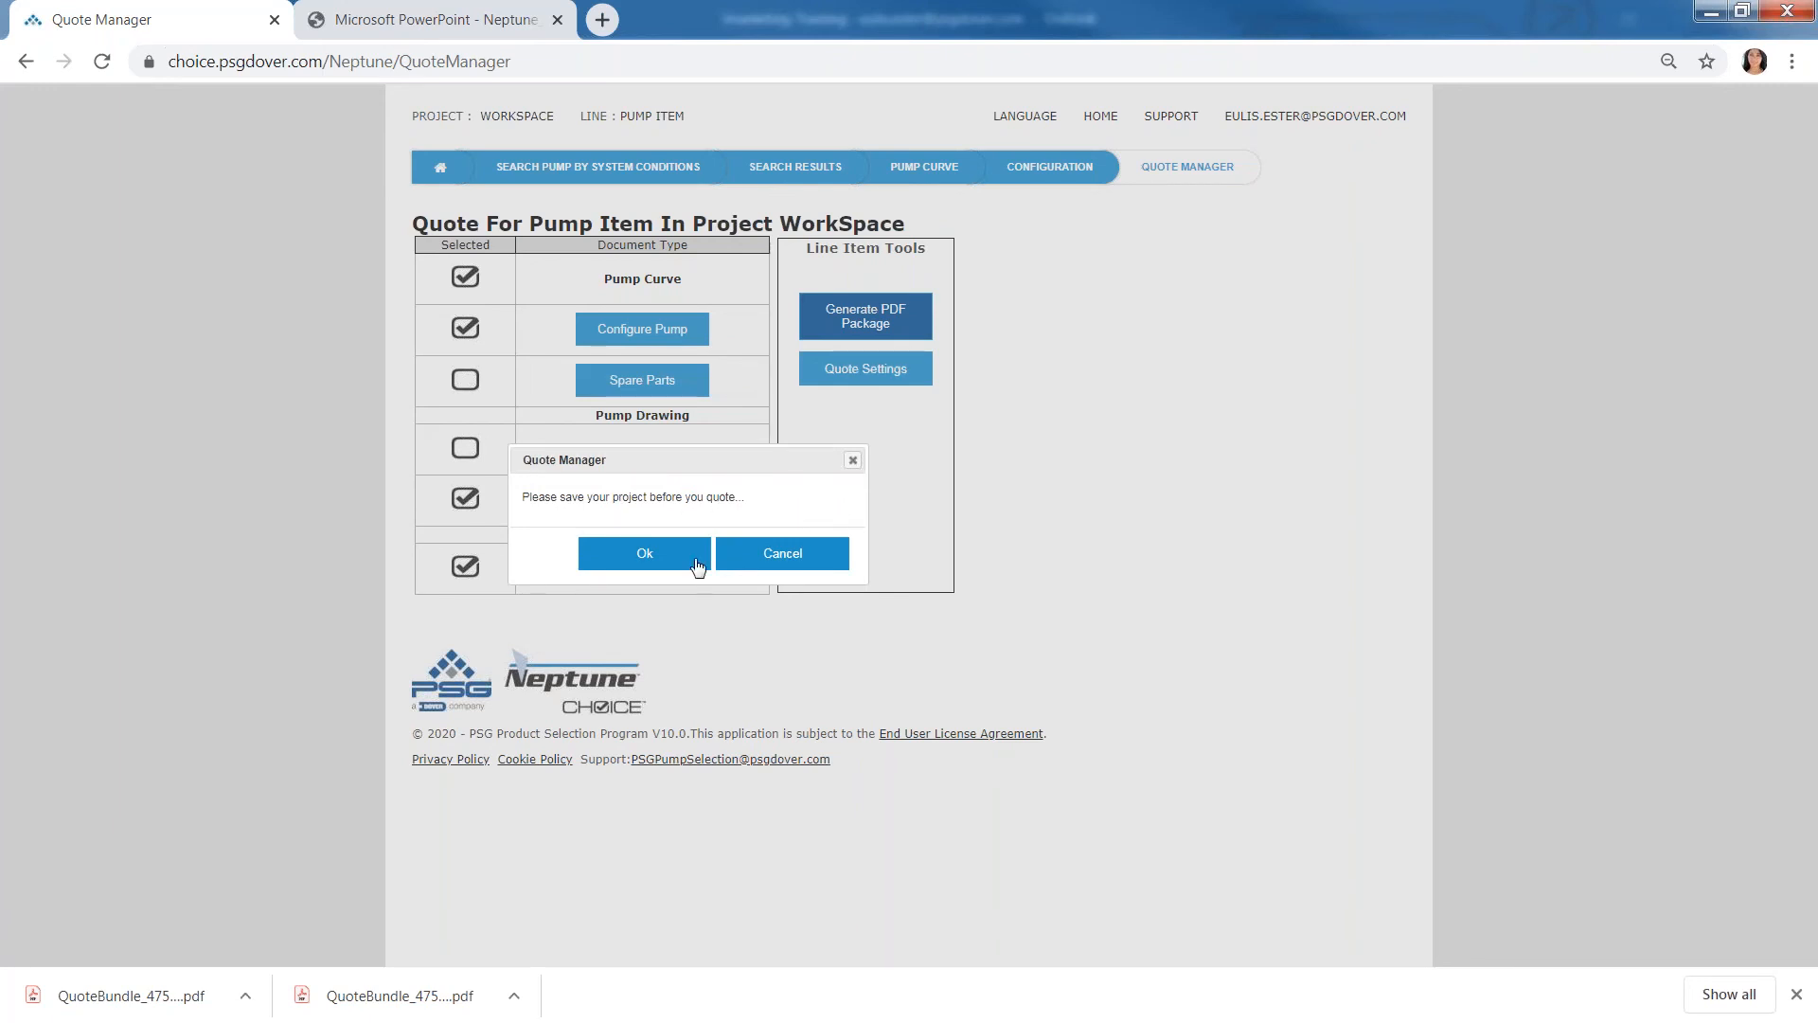
pyautogui.click(640, 559)
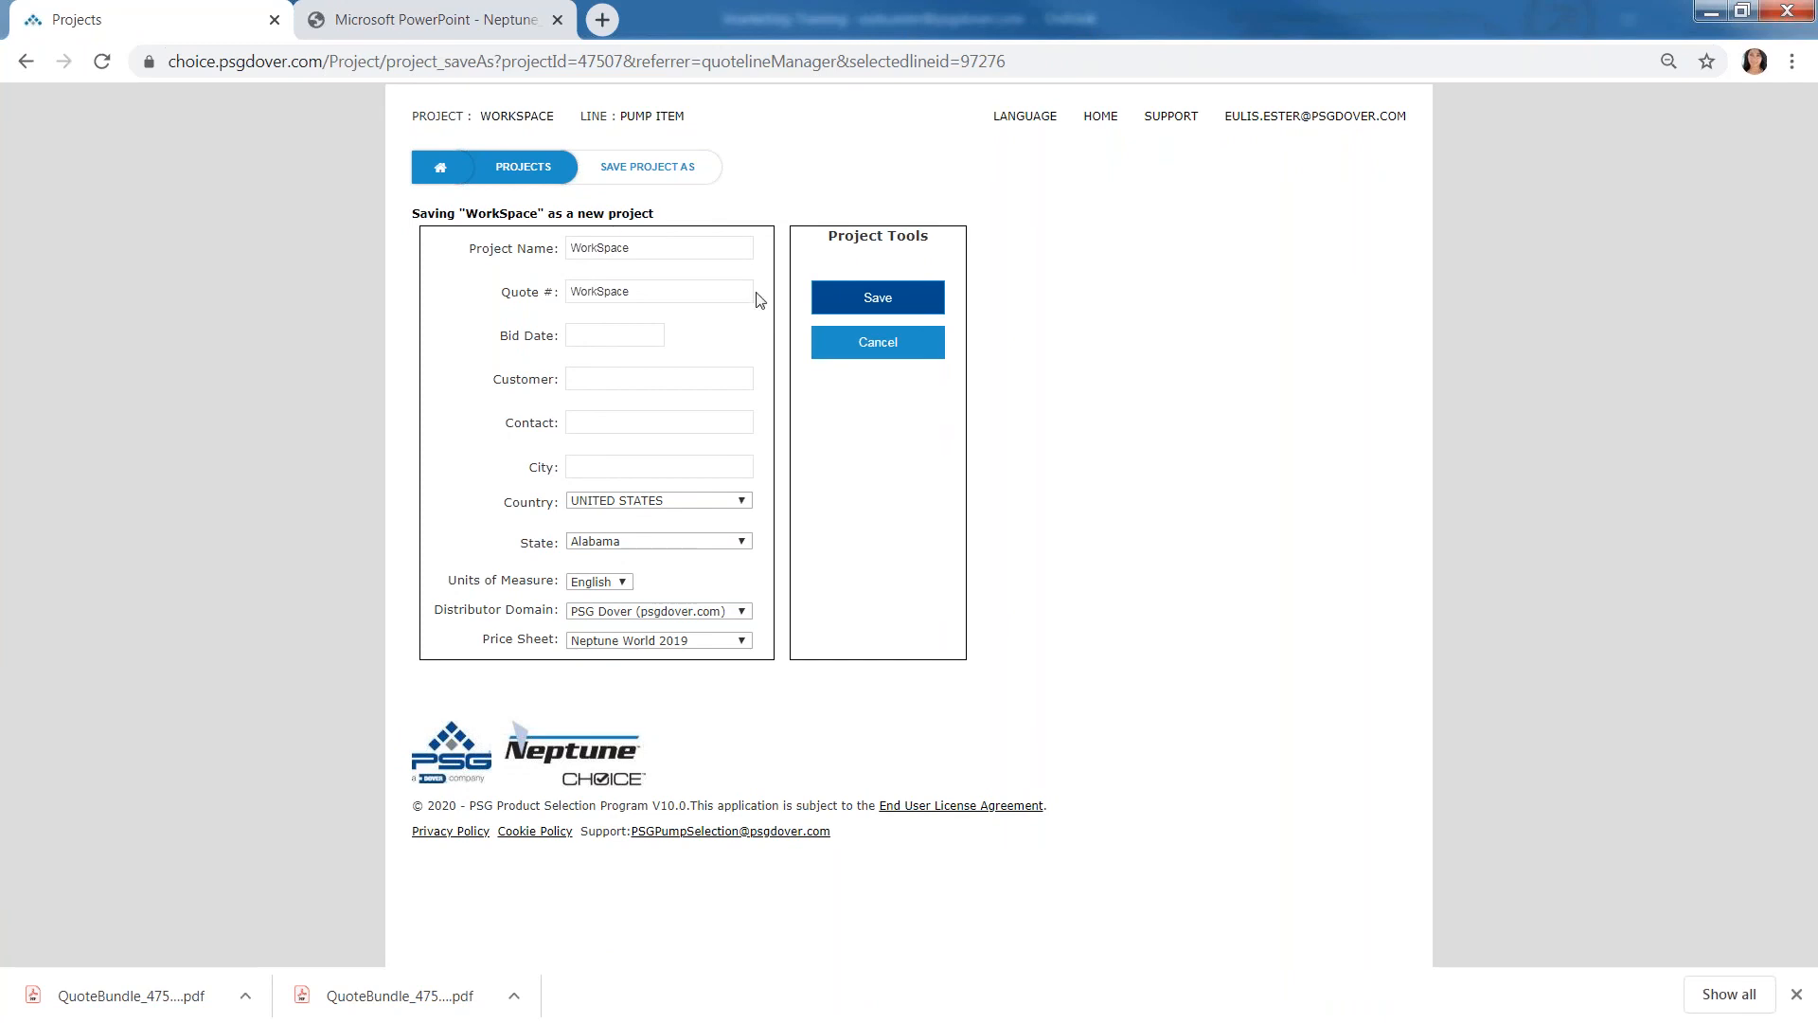
# - Name the new project Demo 05132020 and set its quote number to RFQ 123456
pyautogui.doubleClick(653, 248)
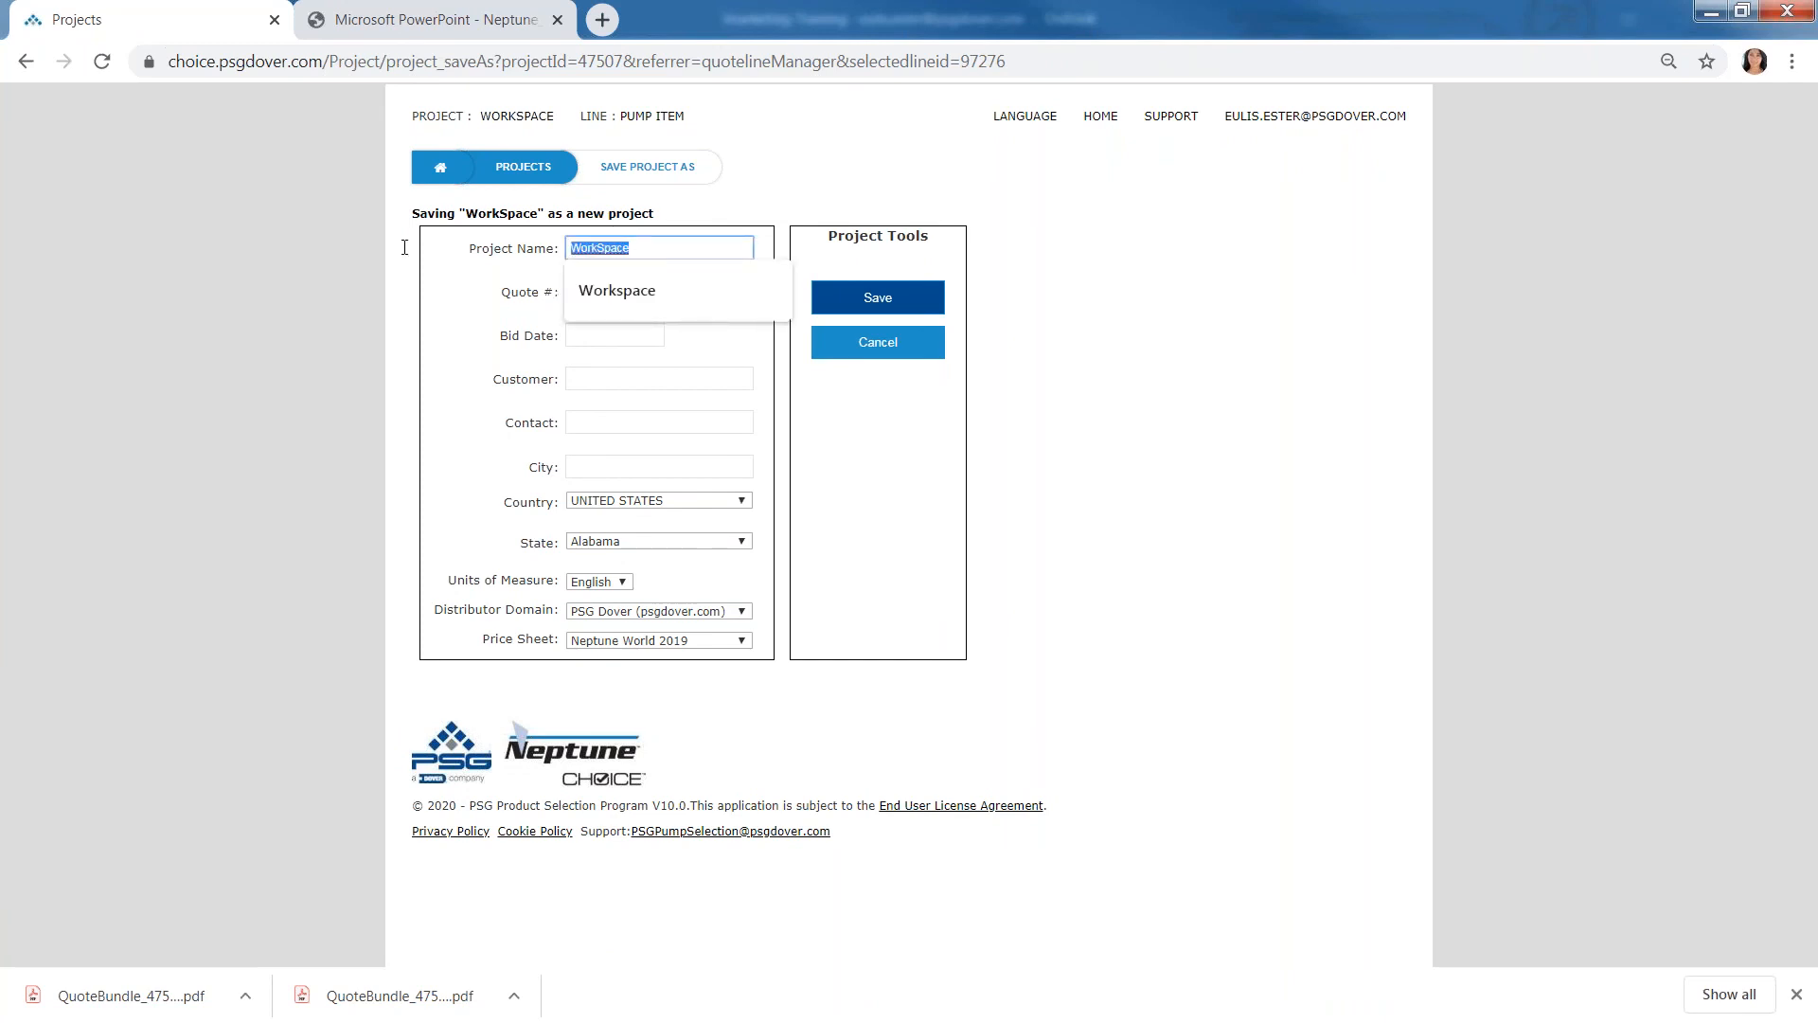
pyautogui.write('Demo')
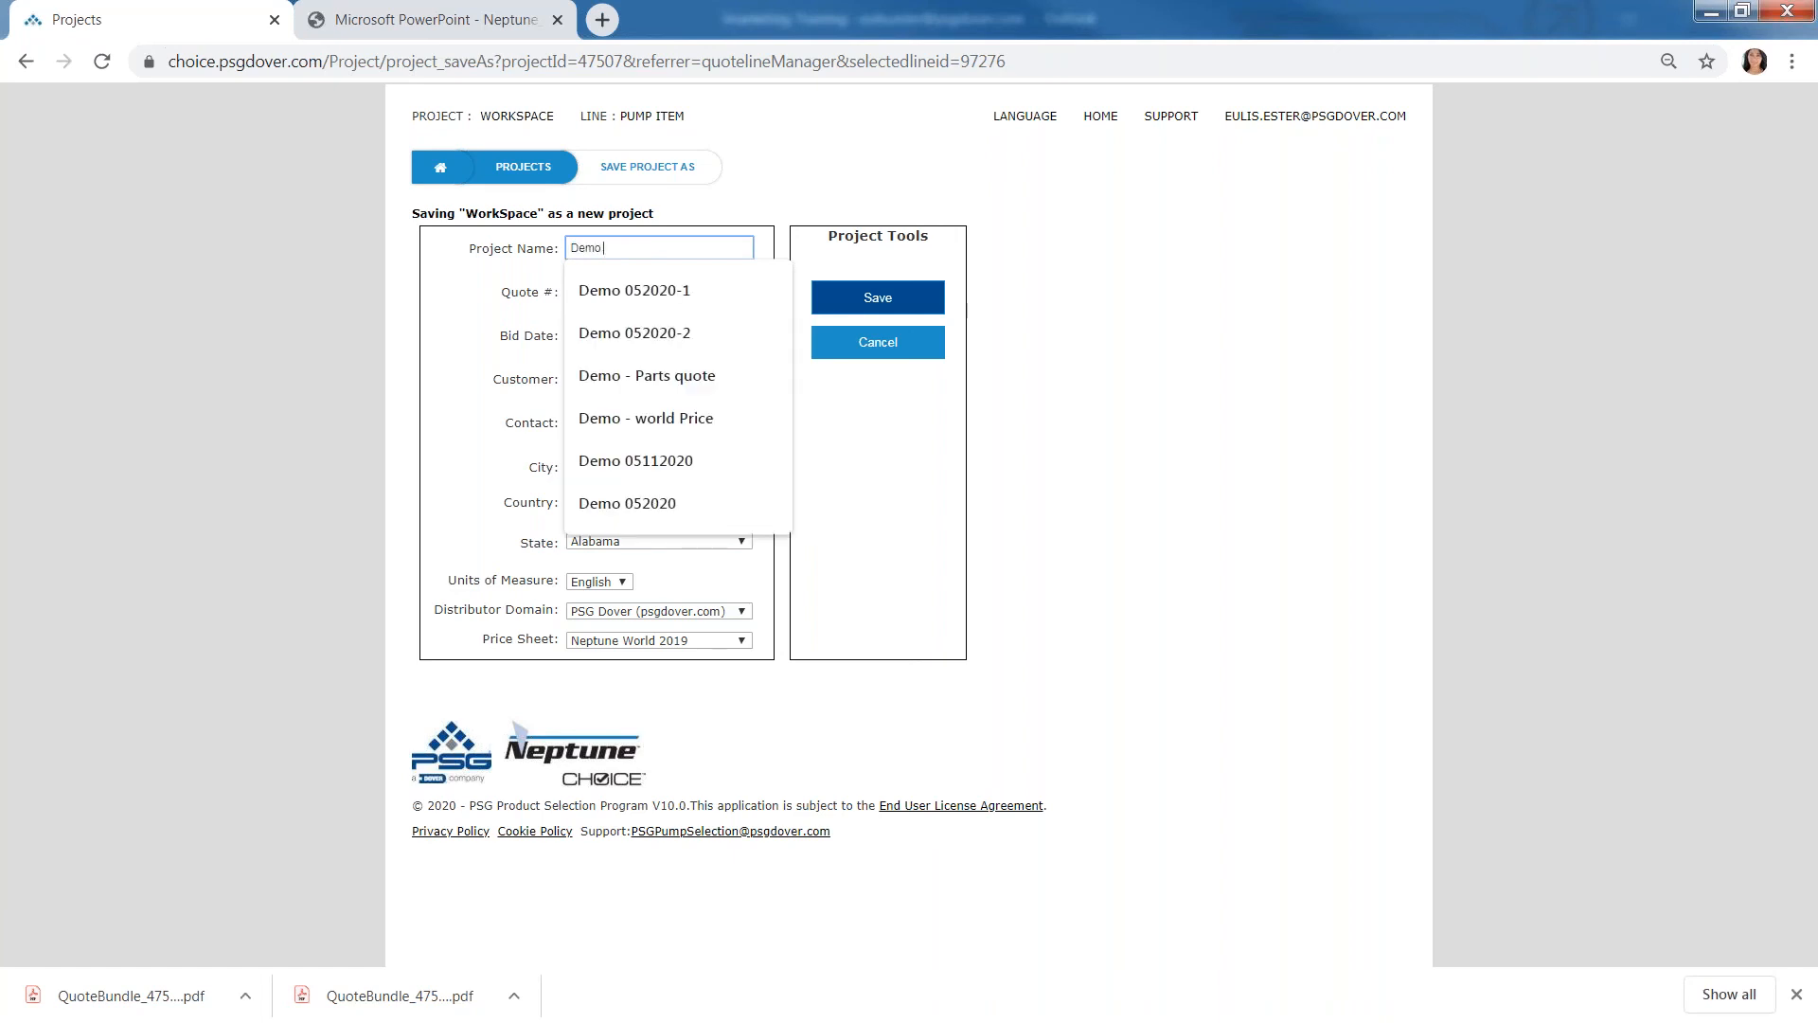
pyautogui.write(' 05')
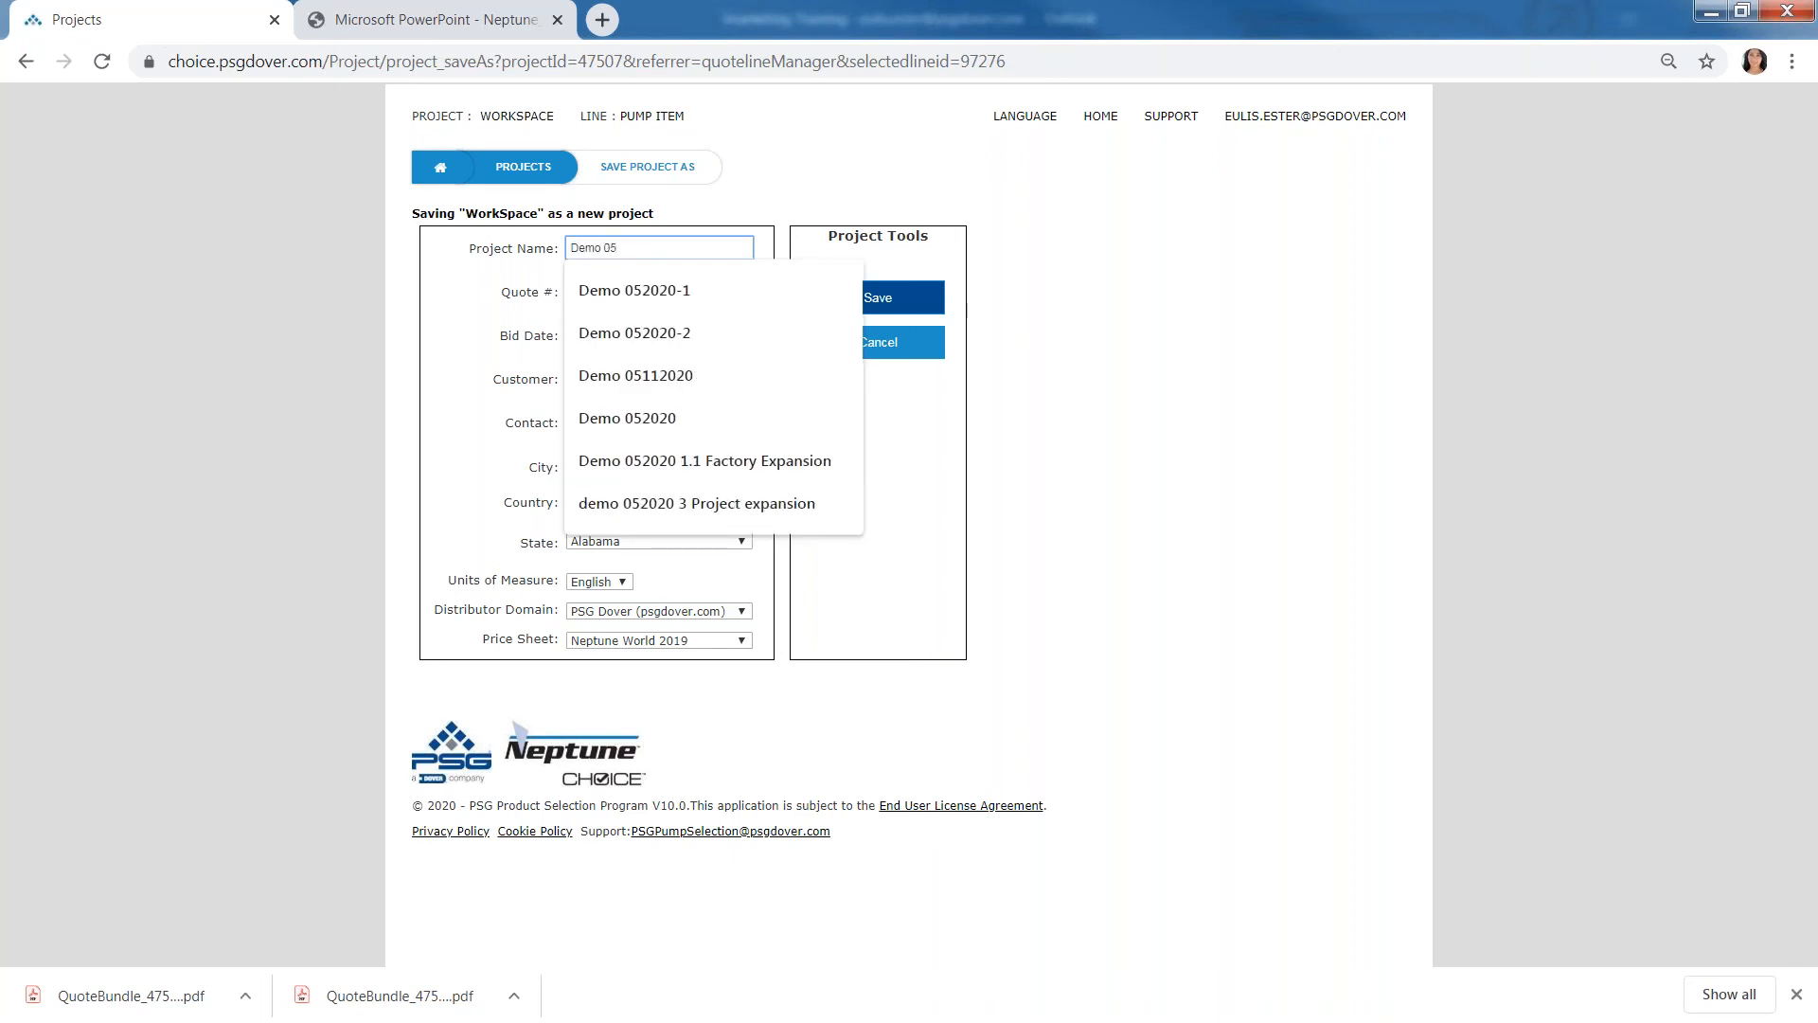
pyautogui.write('132020')
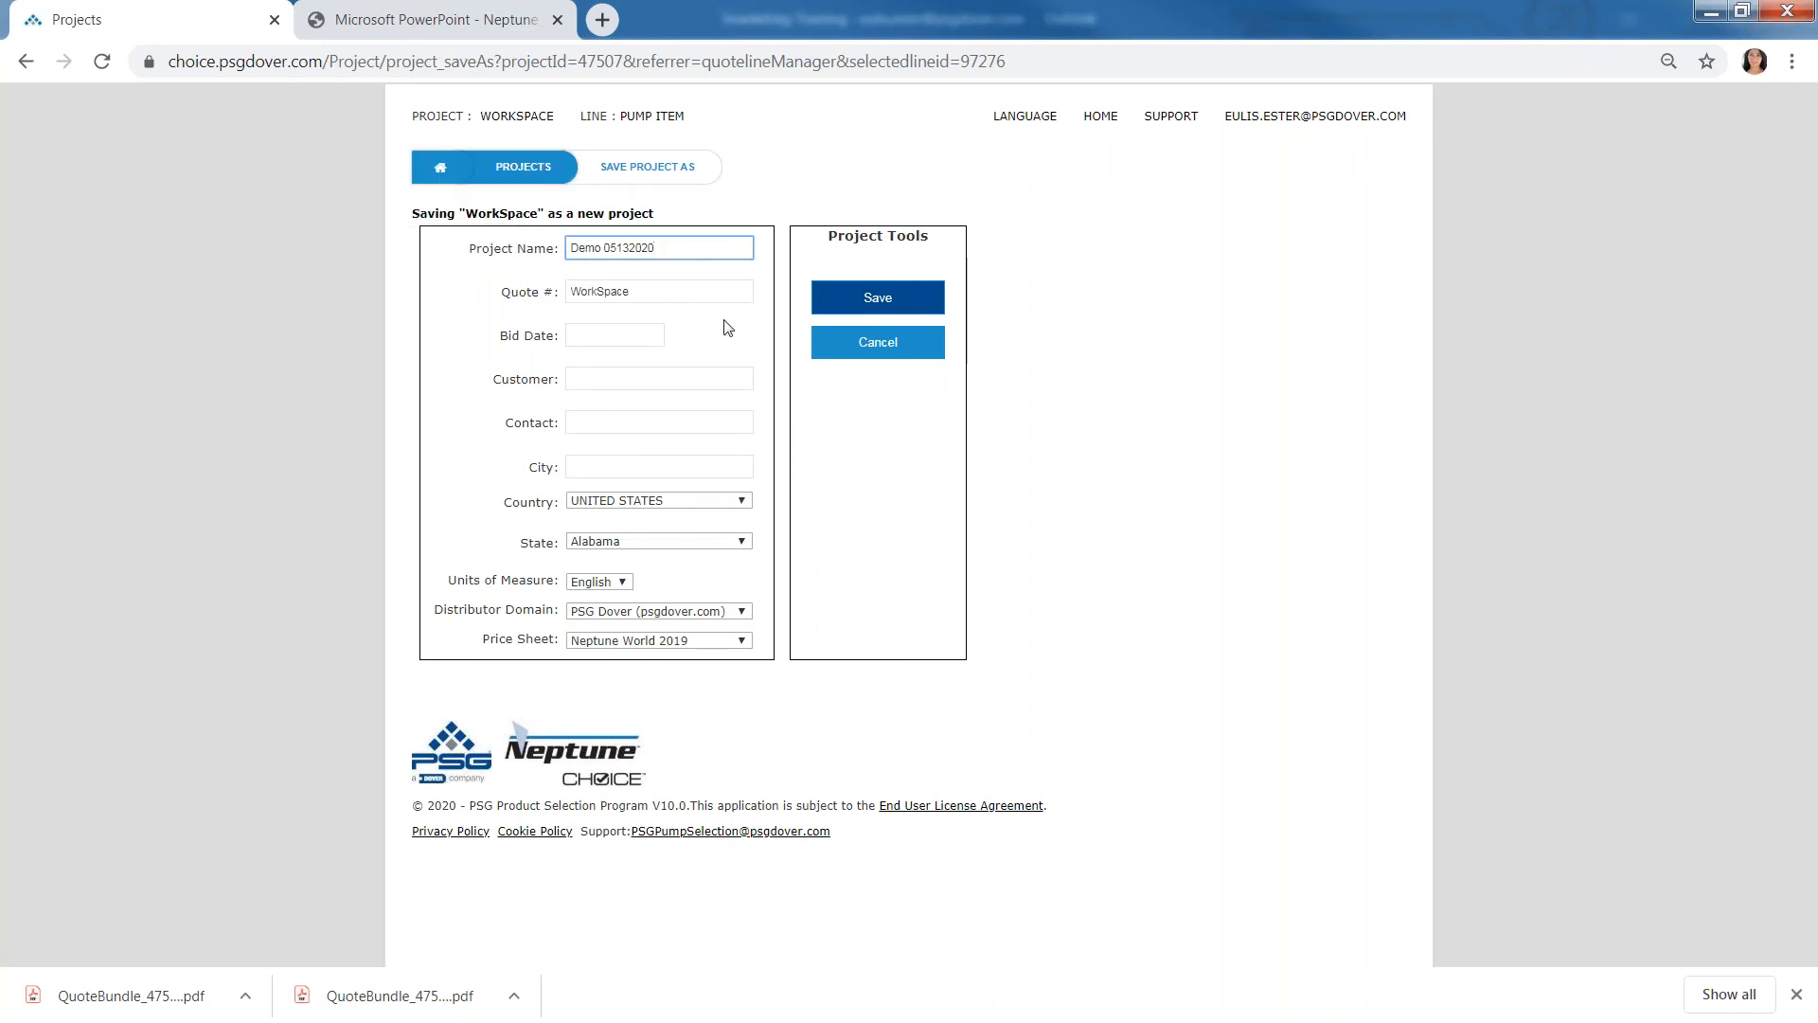
pyautogui.press('Tab')
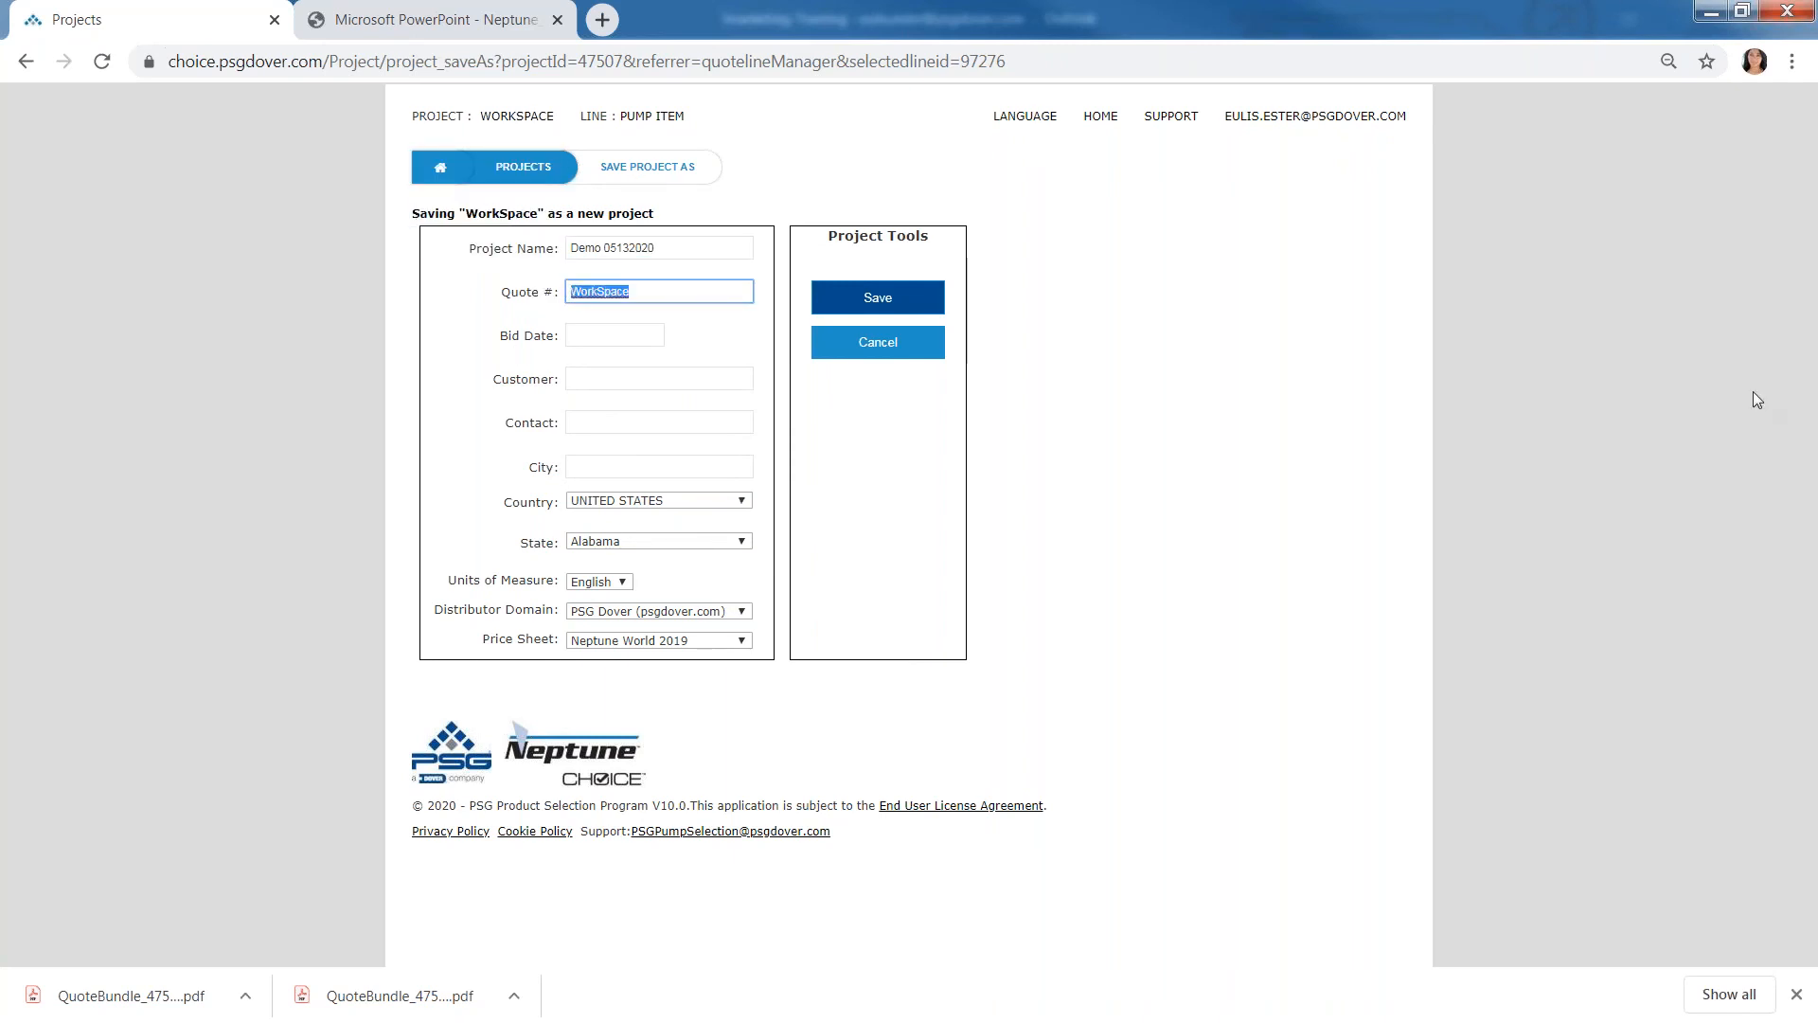
pyautogui.write('RFQ')
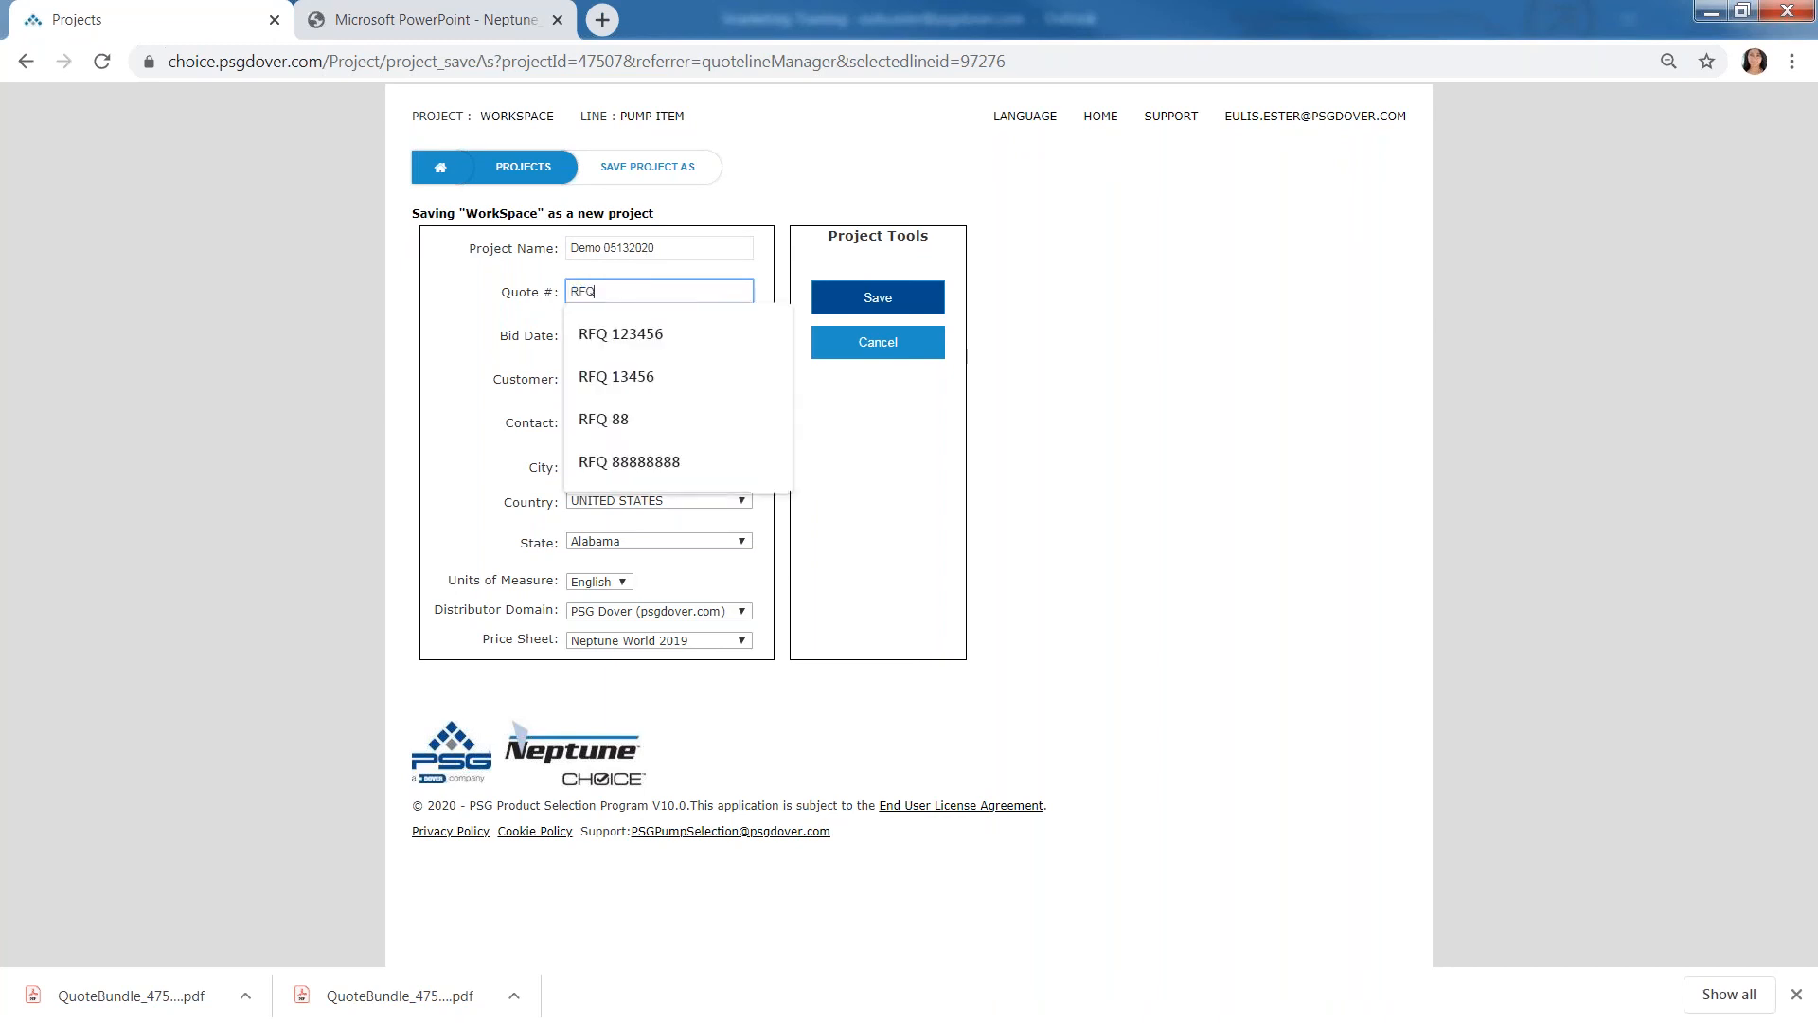
pyautogui.write(' 123456')
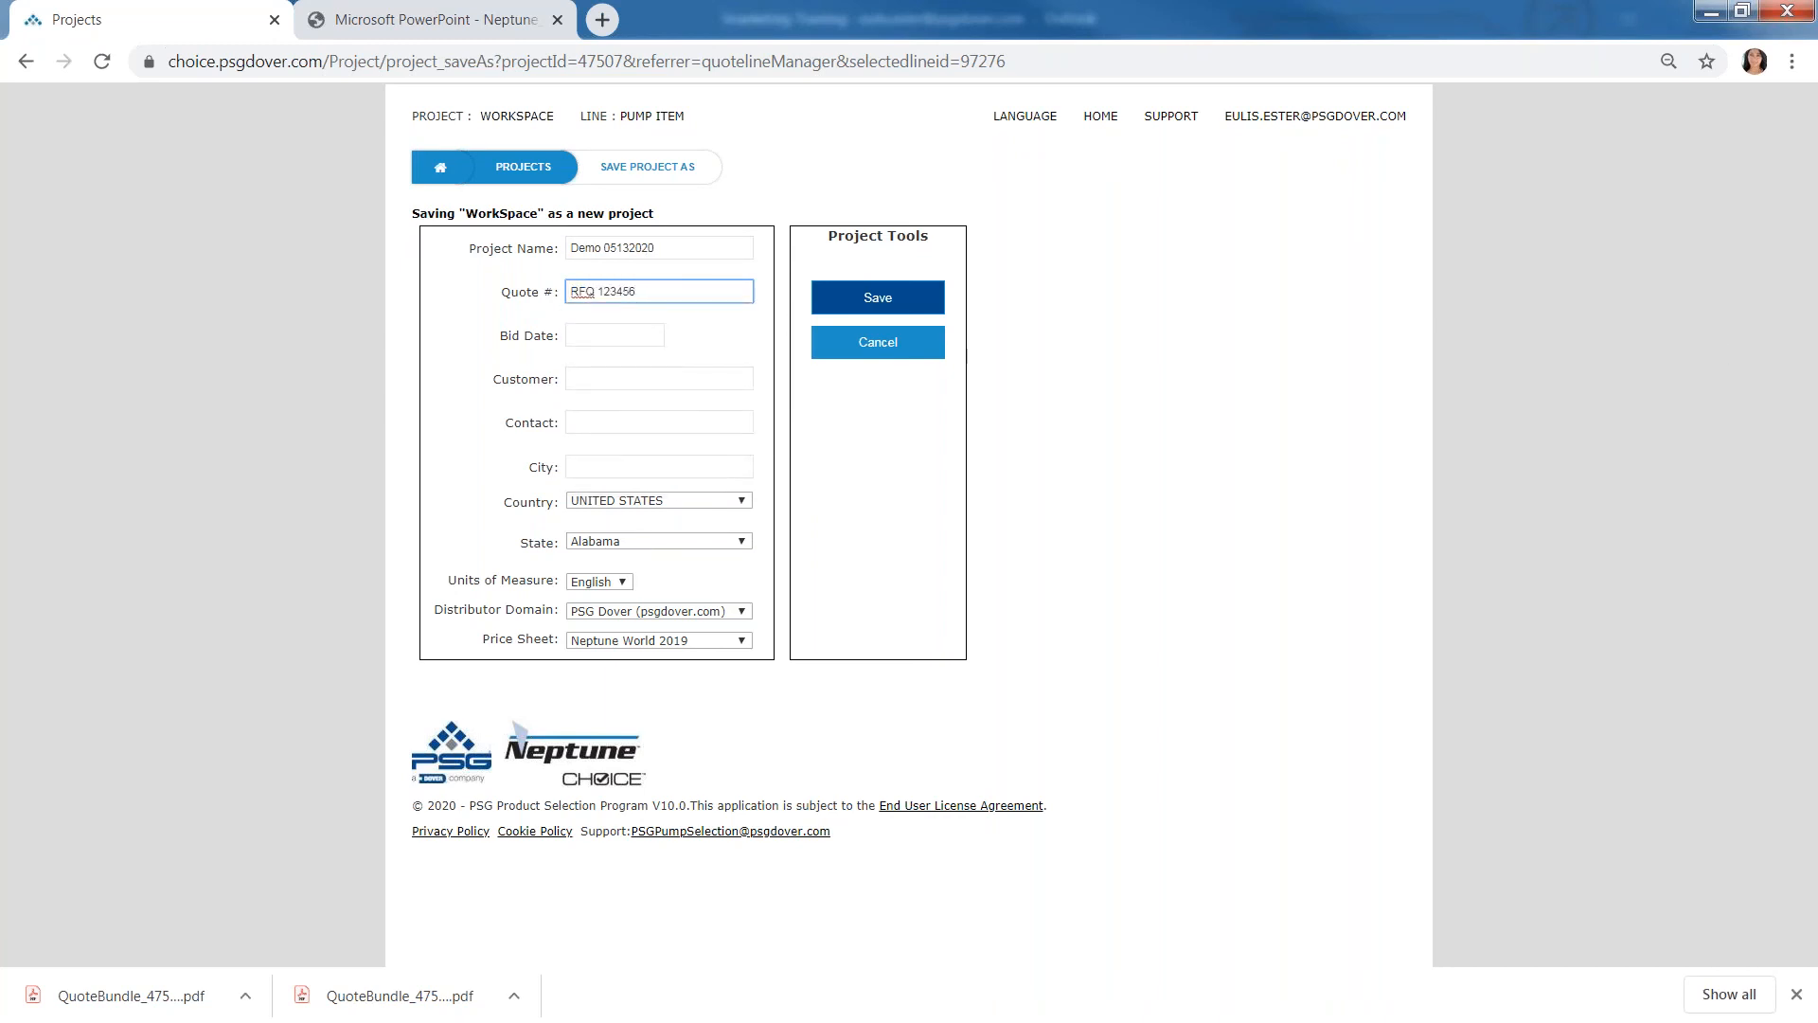
# - Leave the bid date blank, set the customer to 123 PUMP and fill in the contact's name
pyautogui.click(616, 335)
pyautogui.click(639, 376)
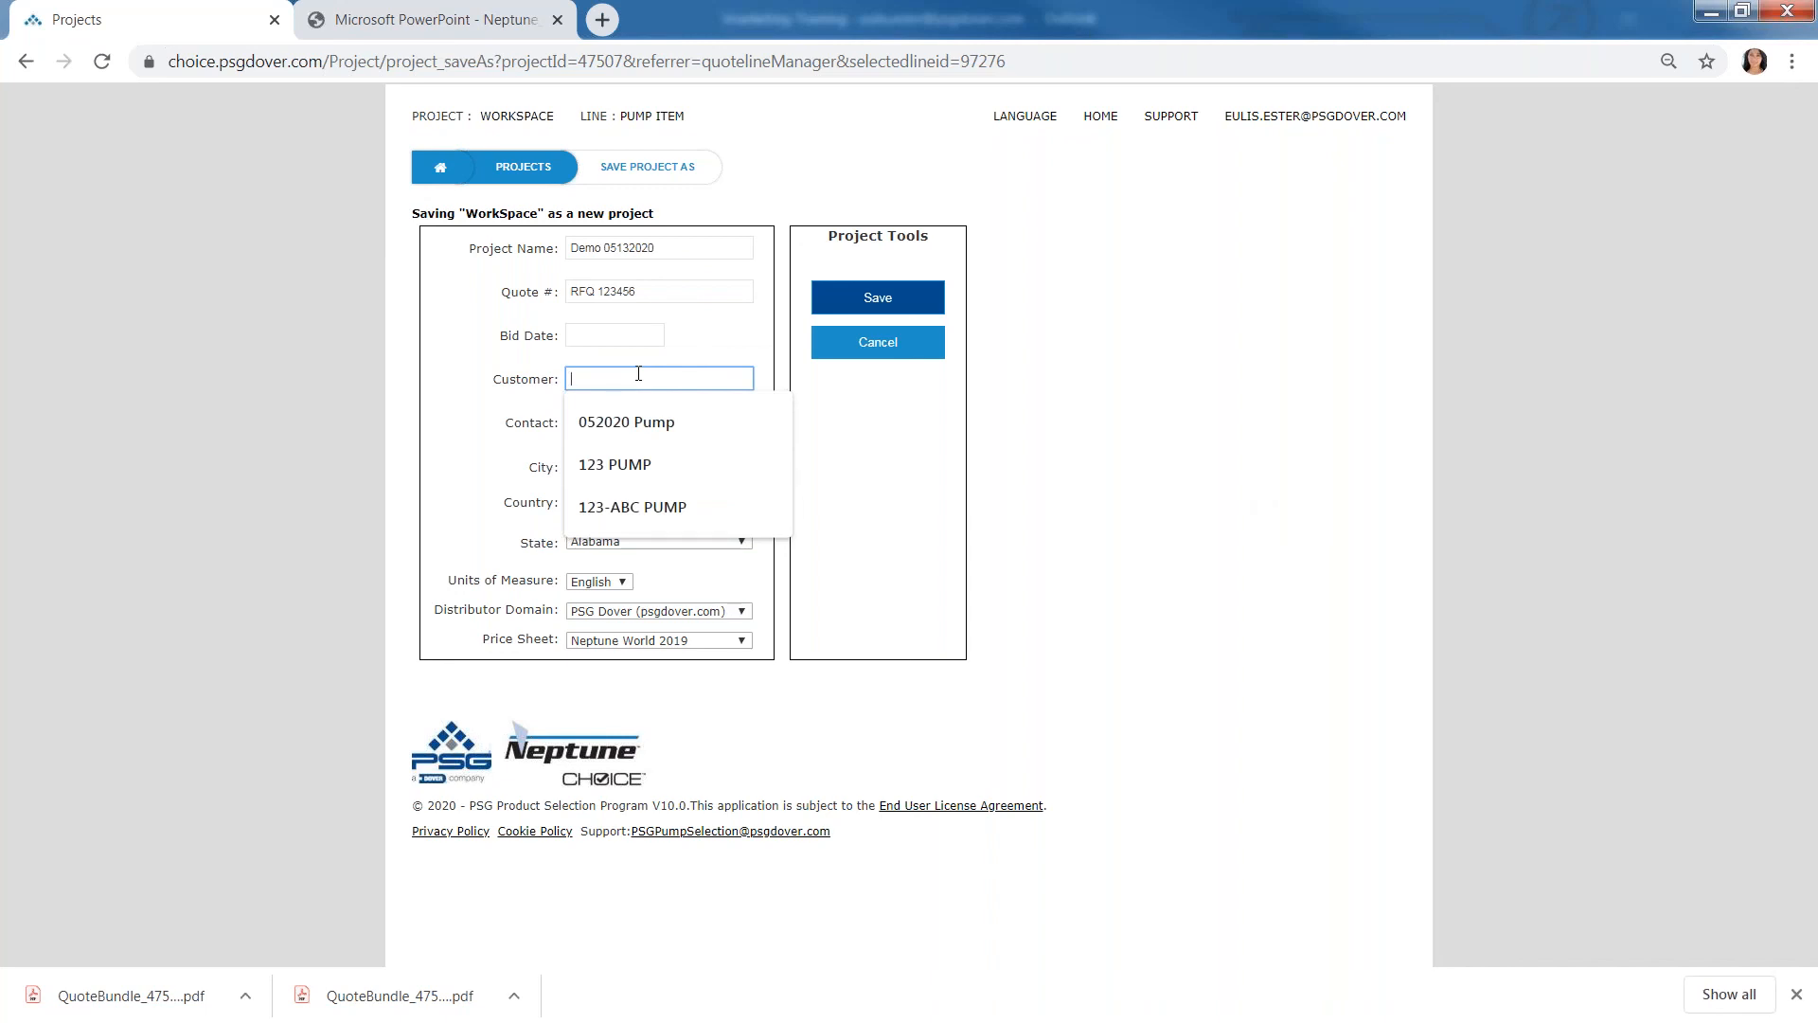
pyautogui.click(650, 468)
pyautogui.click(617, 423)
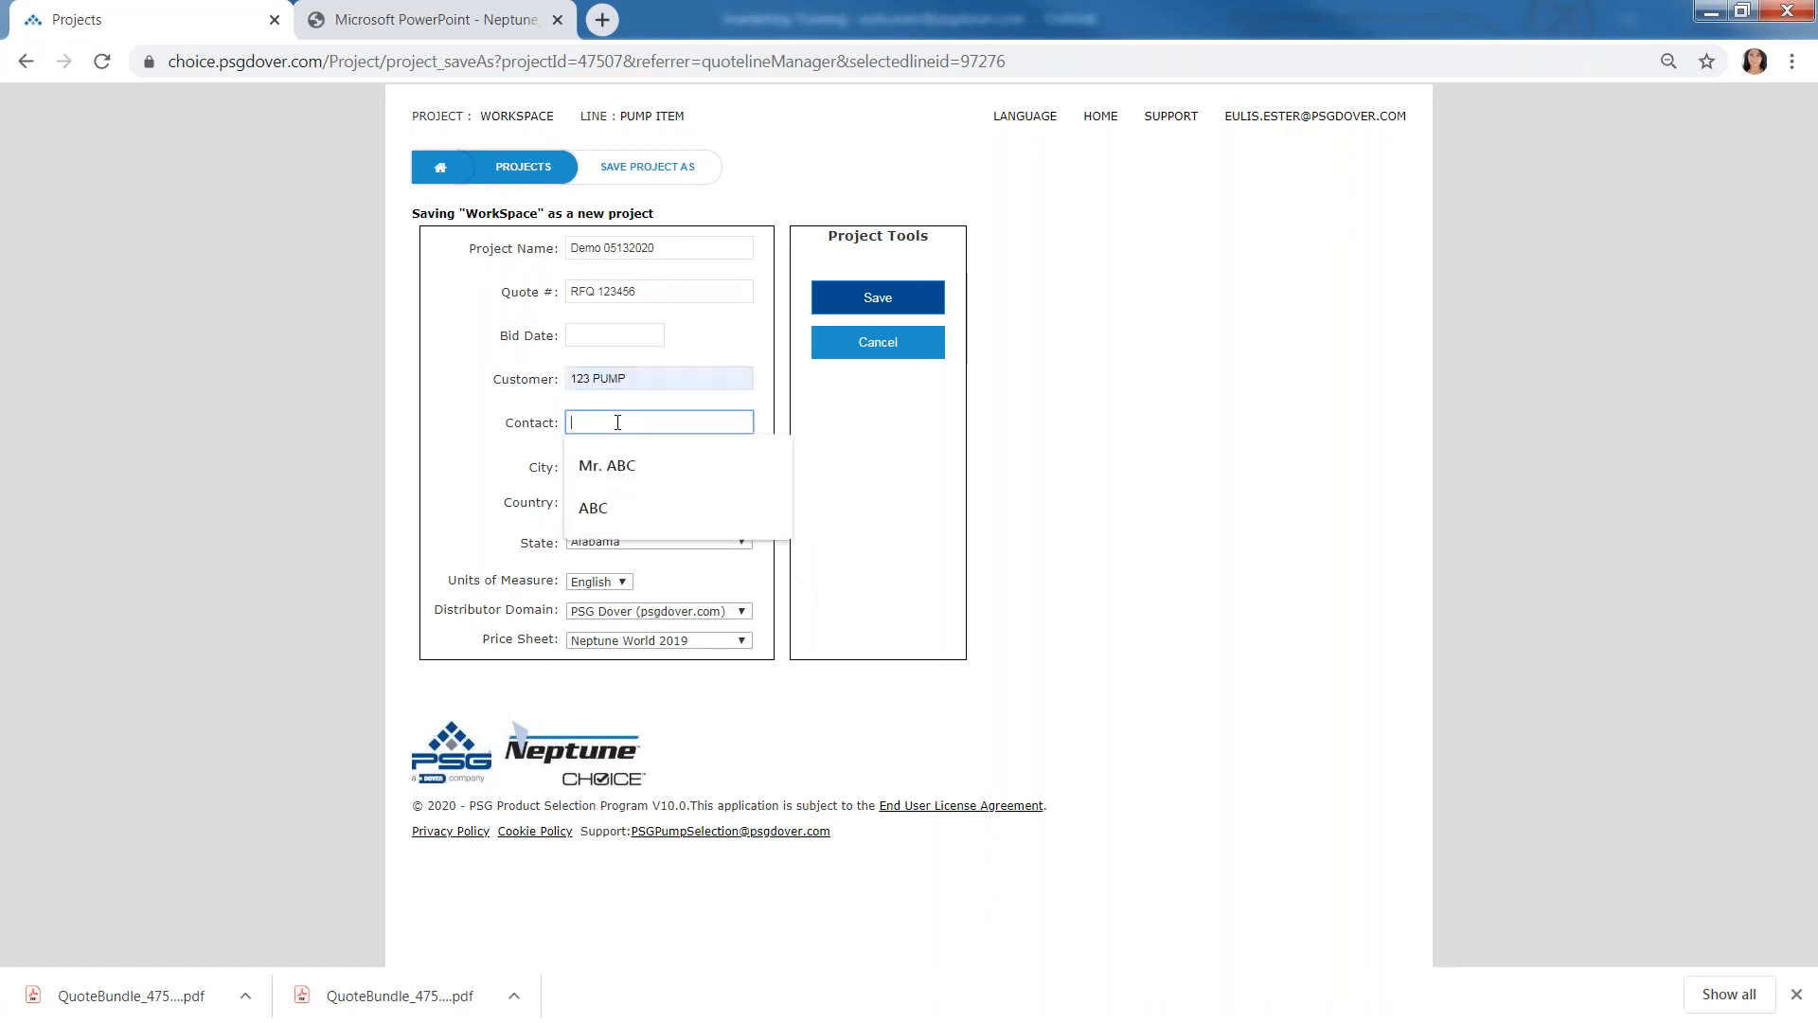
pyautogui.press('Down')
pyautogui.press('Return')
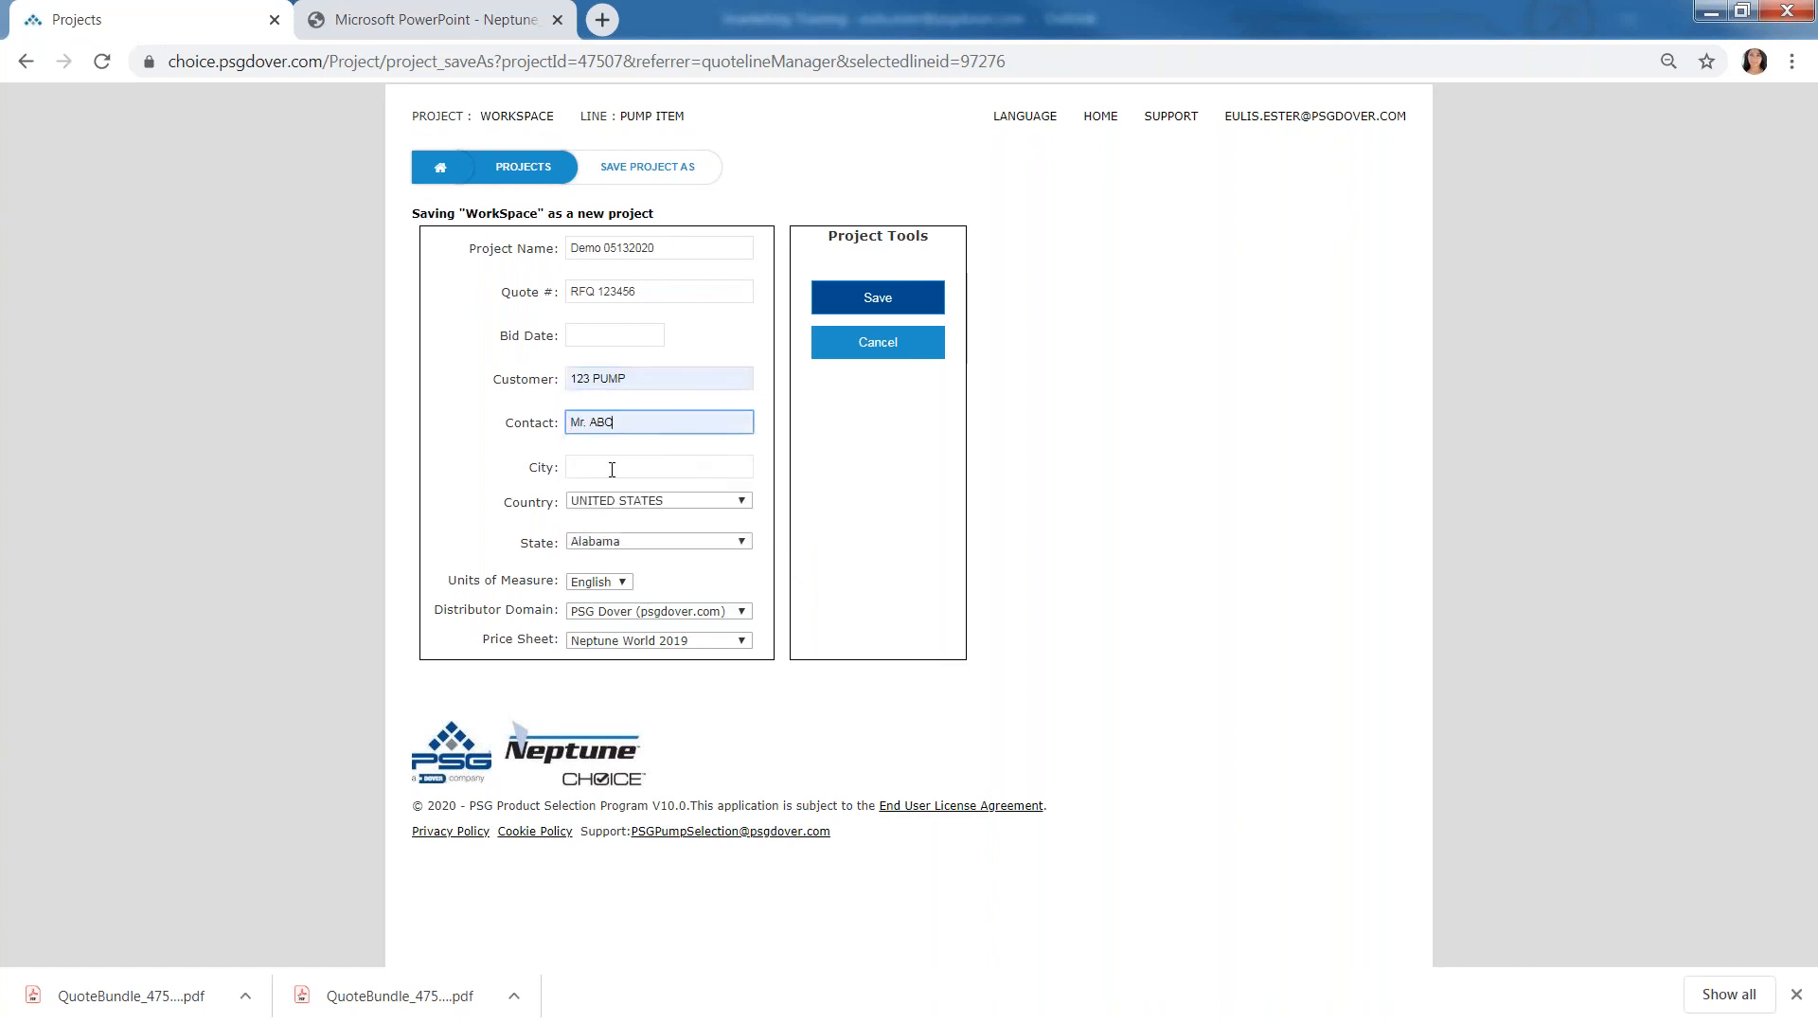
# - Enter Jakarta as the project's city
pyautogui.click(611, 470)
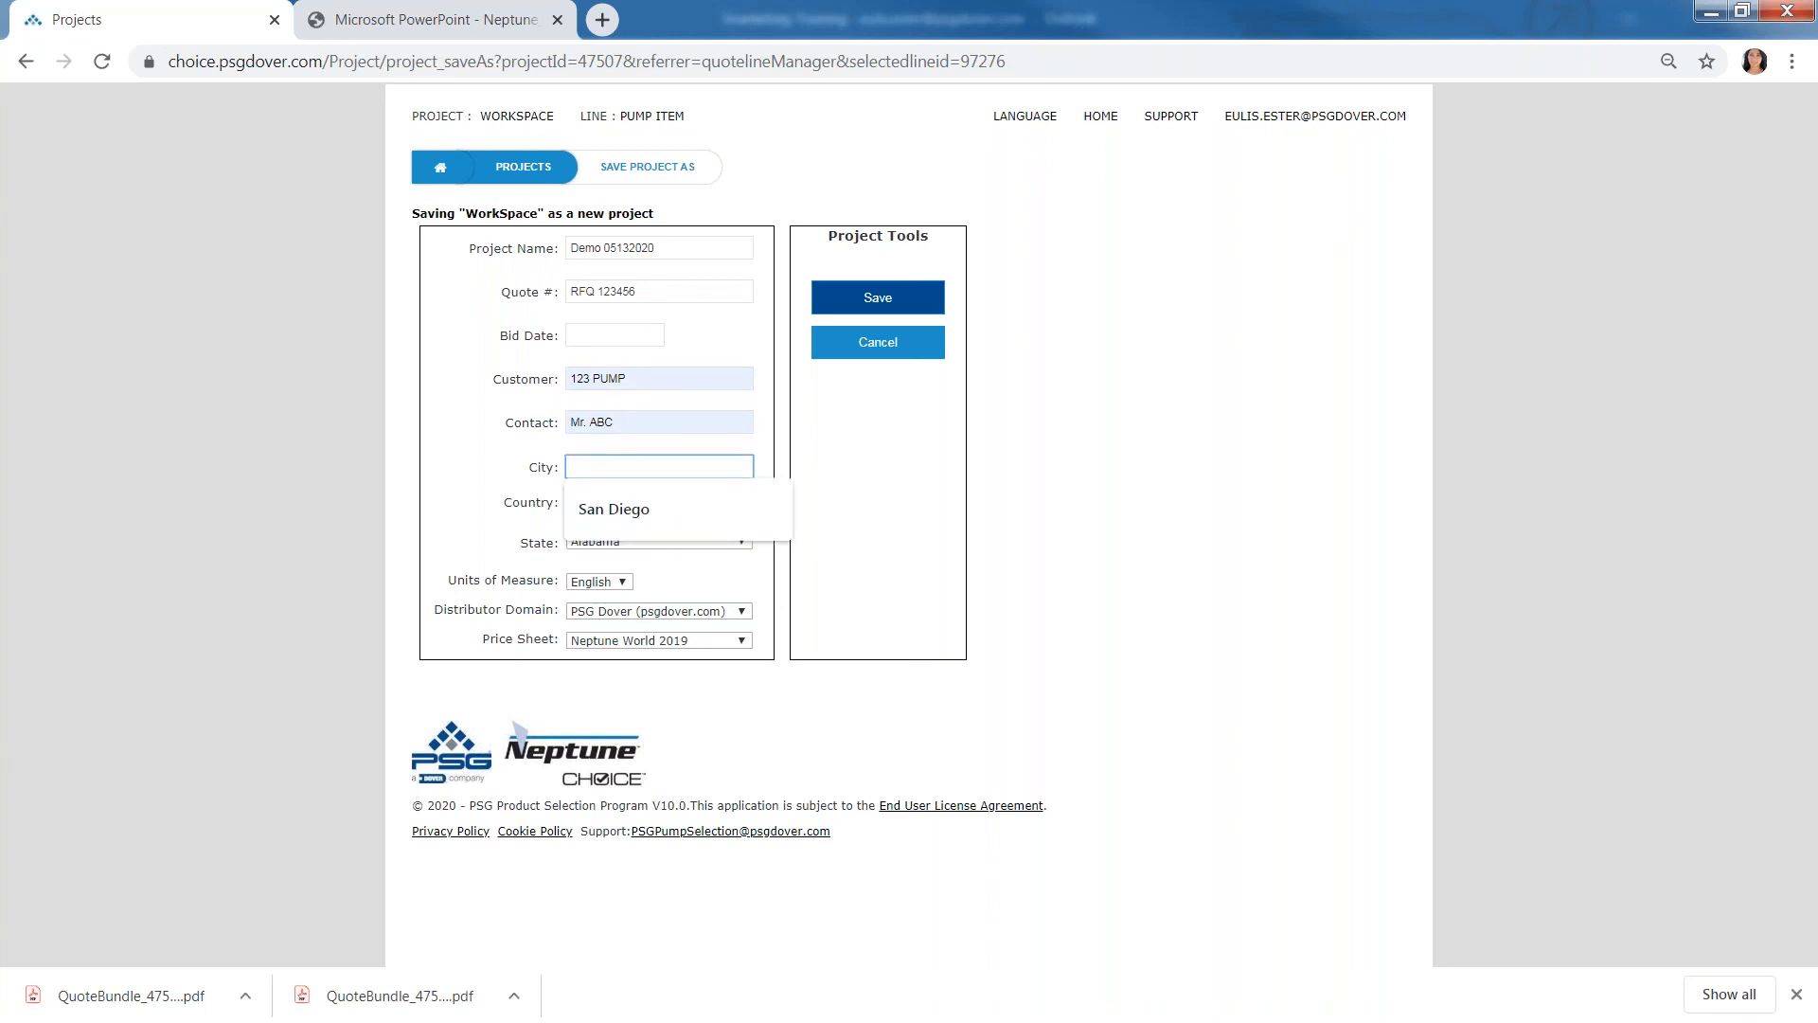
pyautogui.write('Jakar')
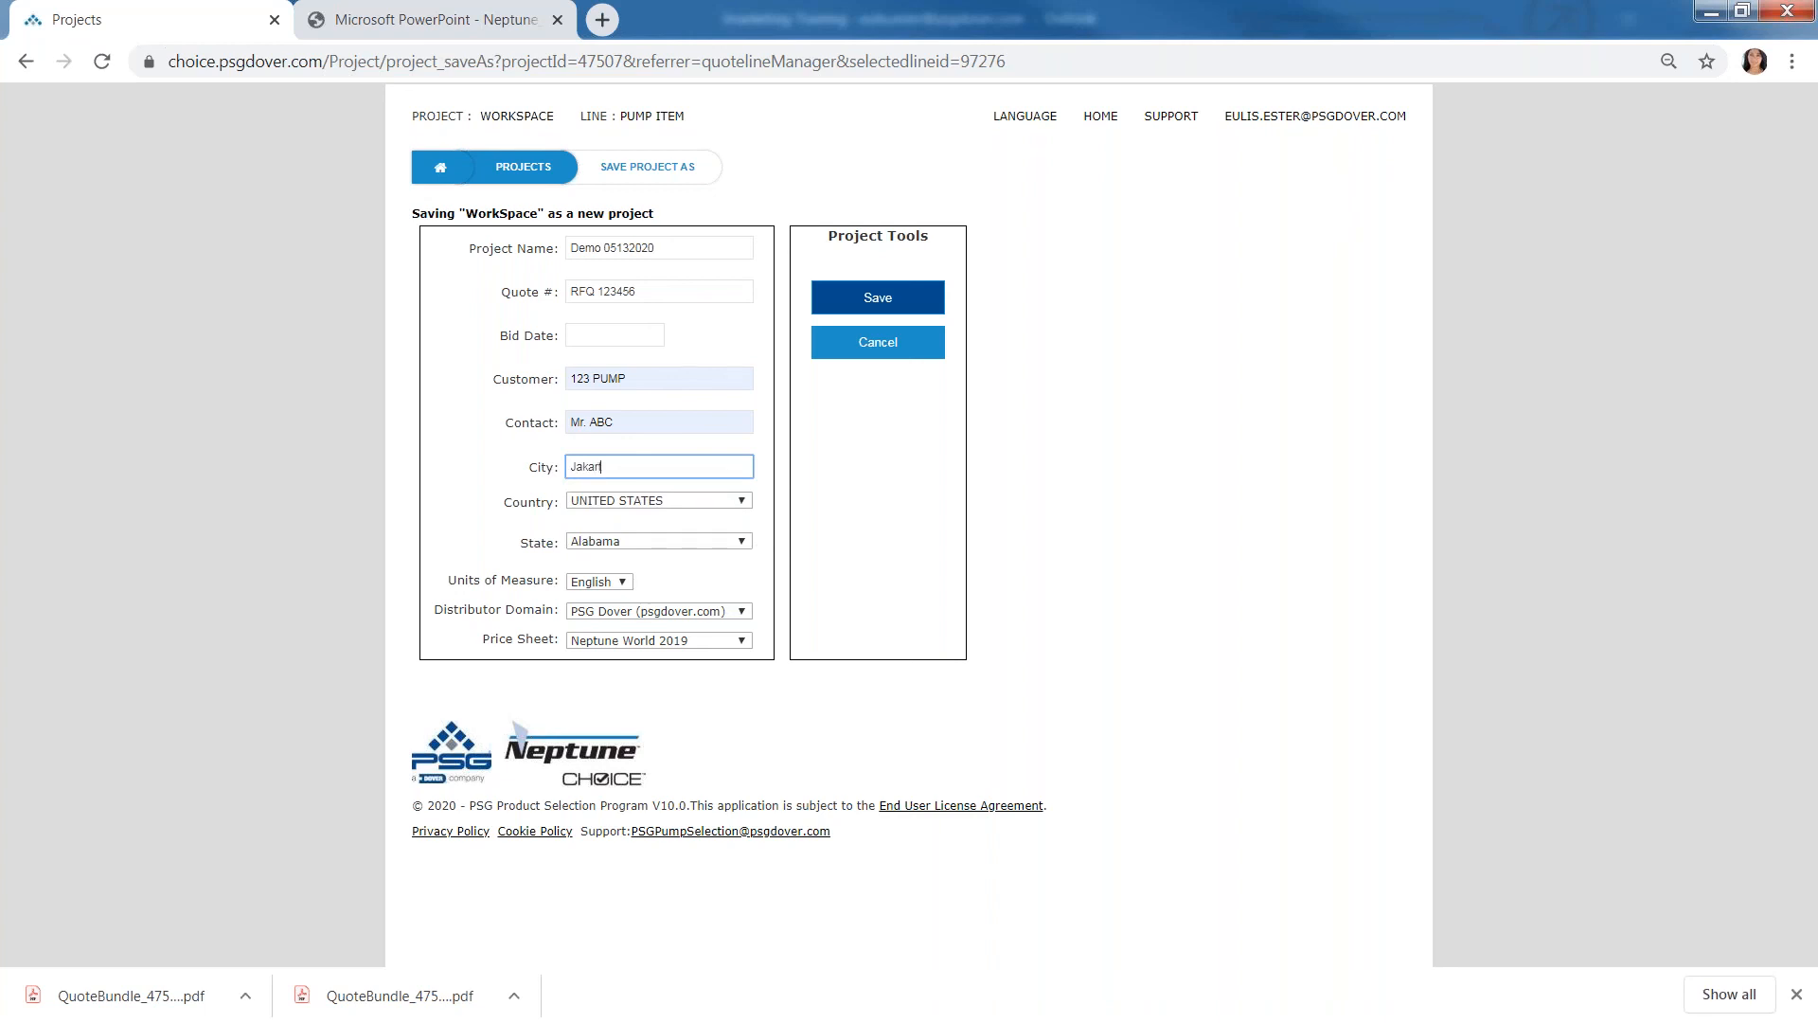
pyautogui.write('ta')
pyautogui.press('Tab')
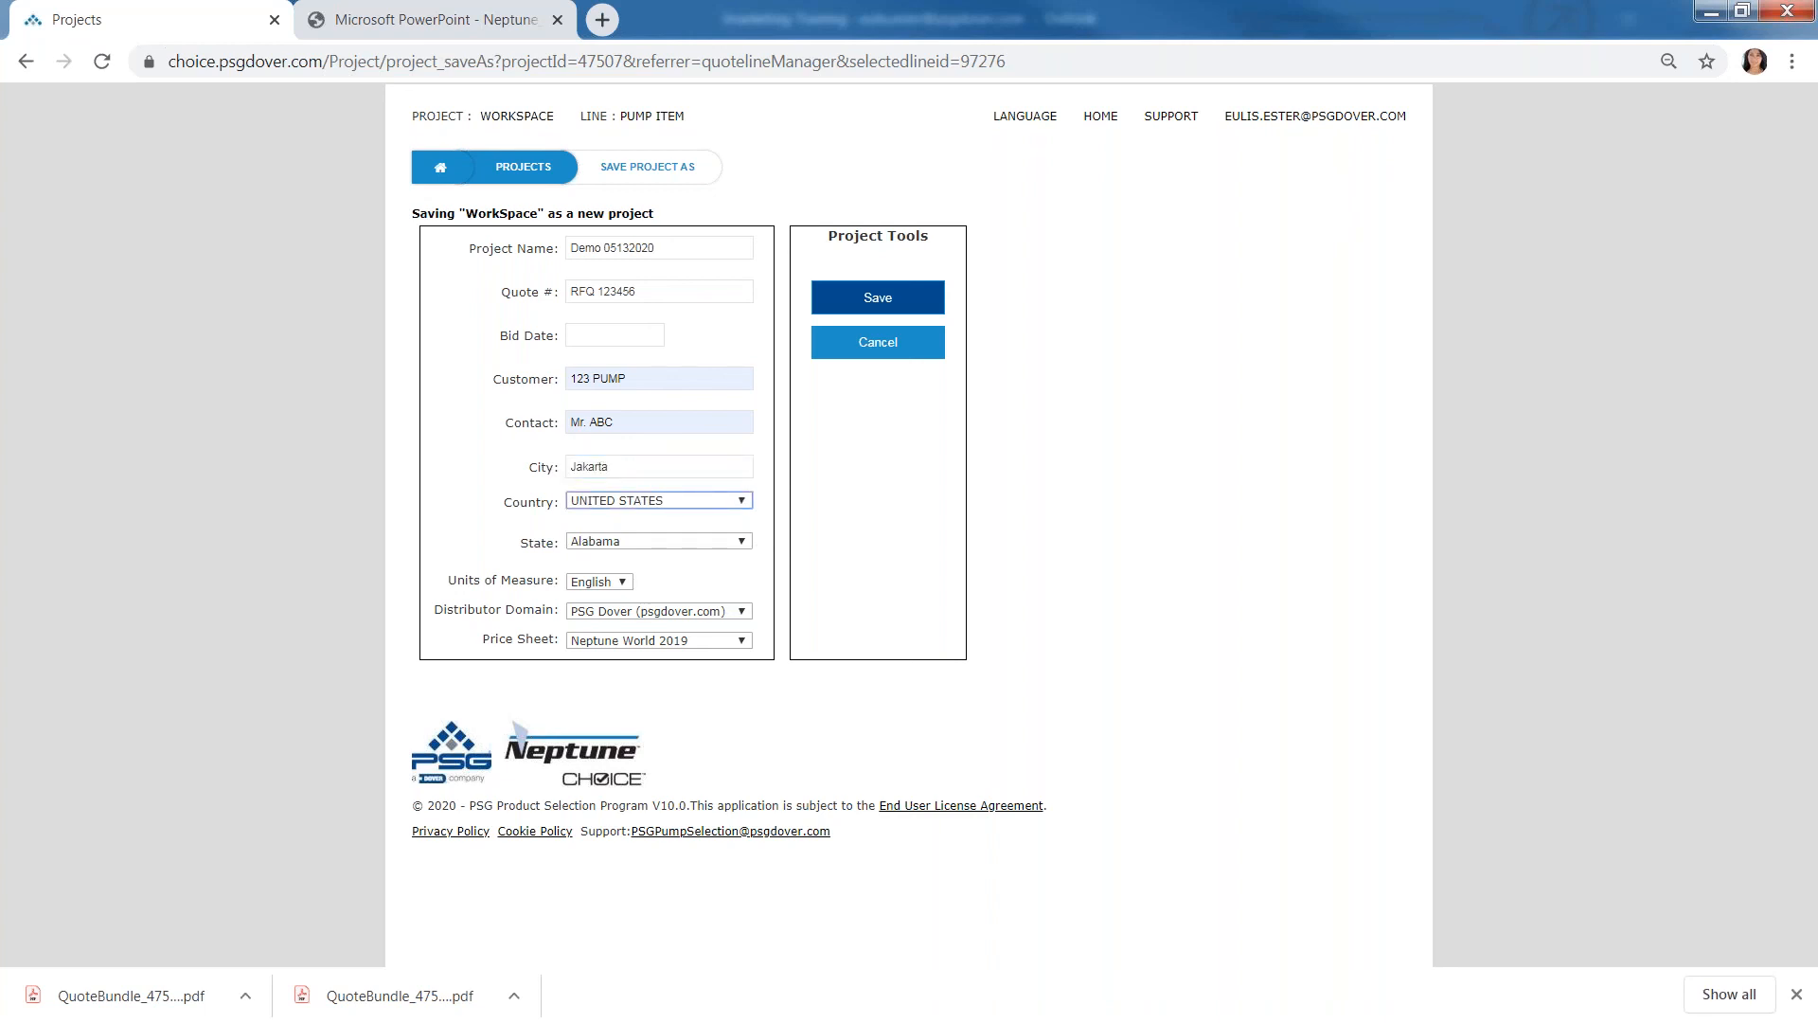
# - Change the project's country to ICELAND
pyautogui.press('i')
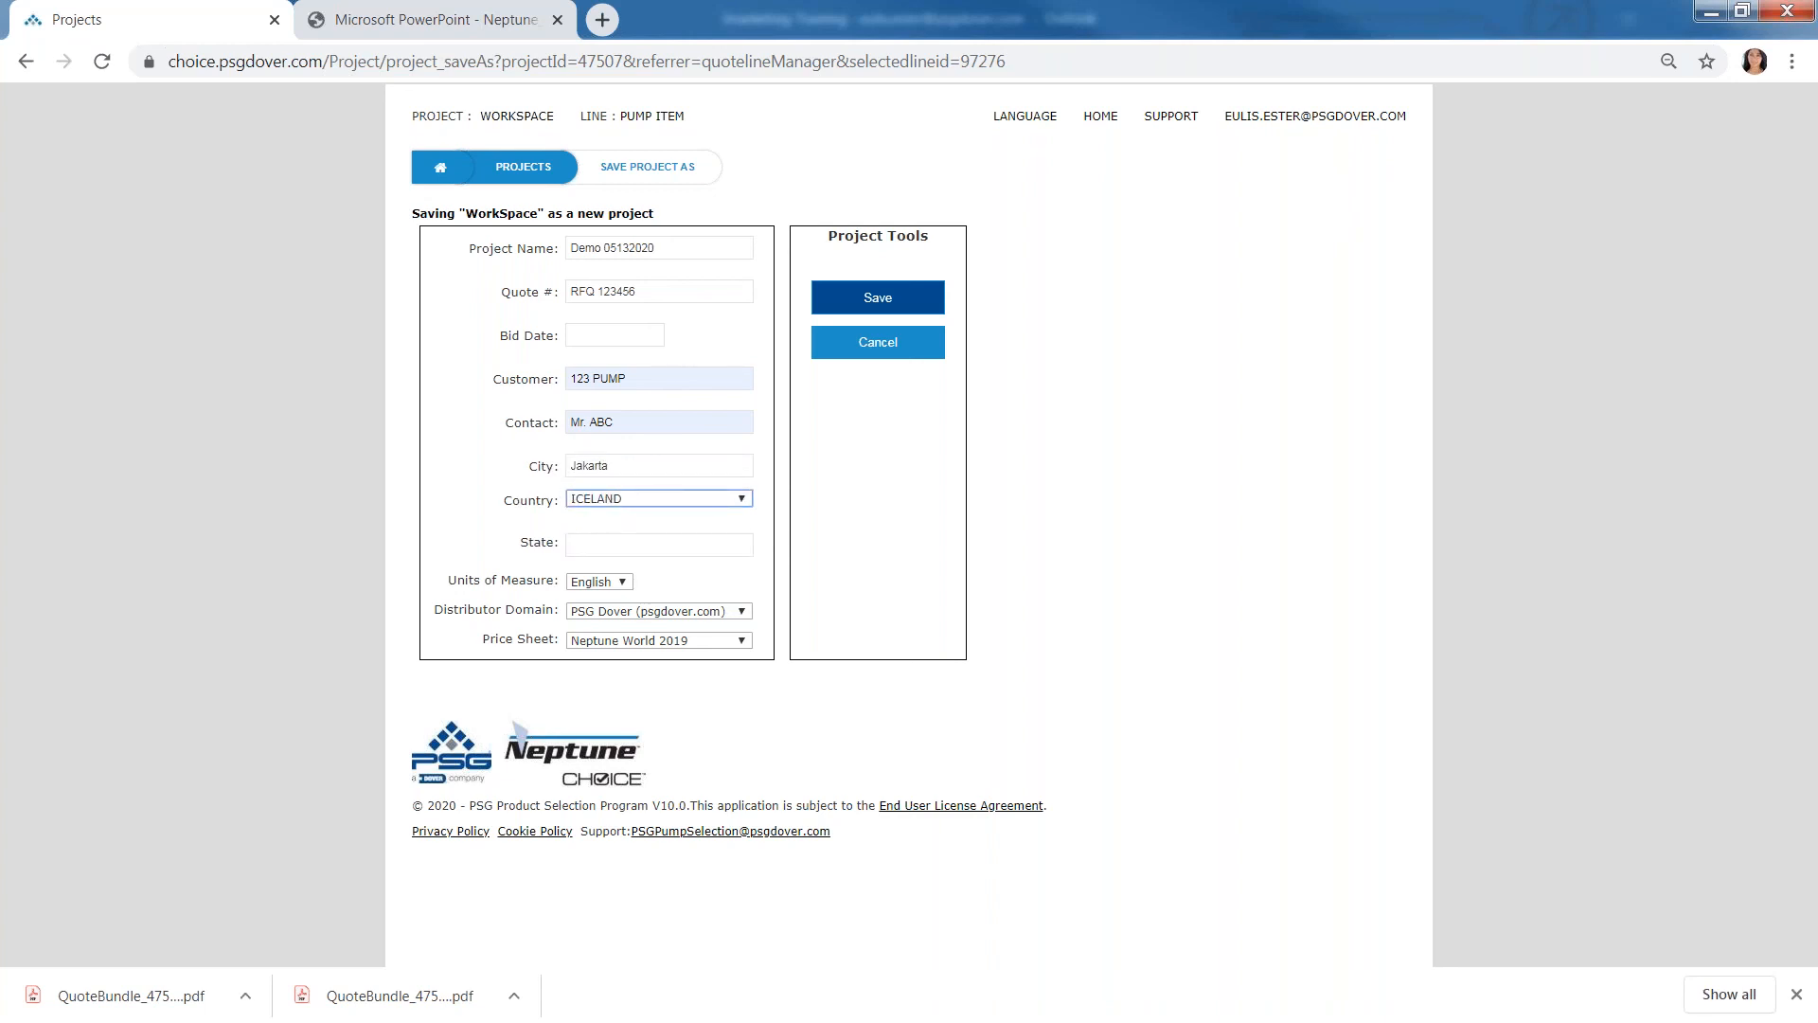
pyautogui.click(652, 498)
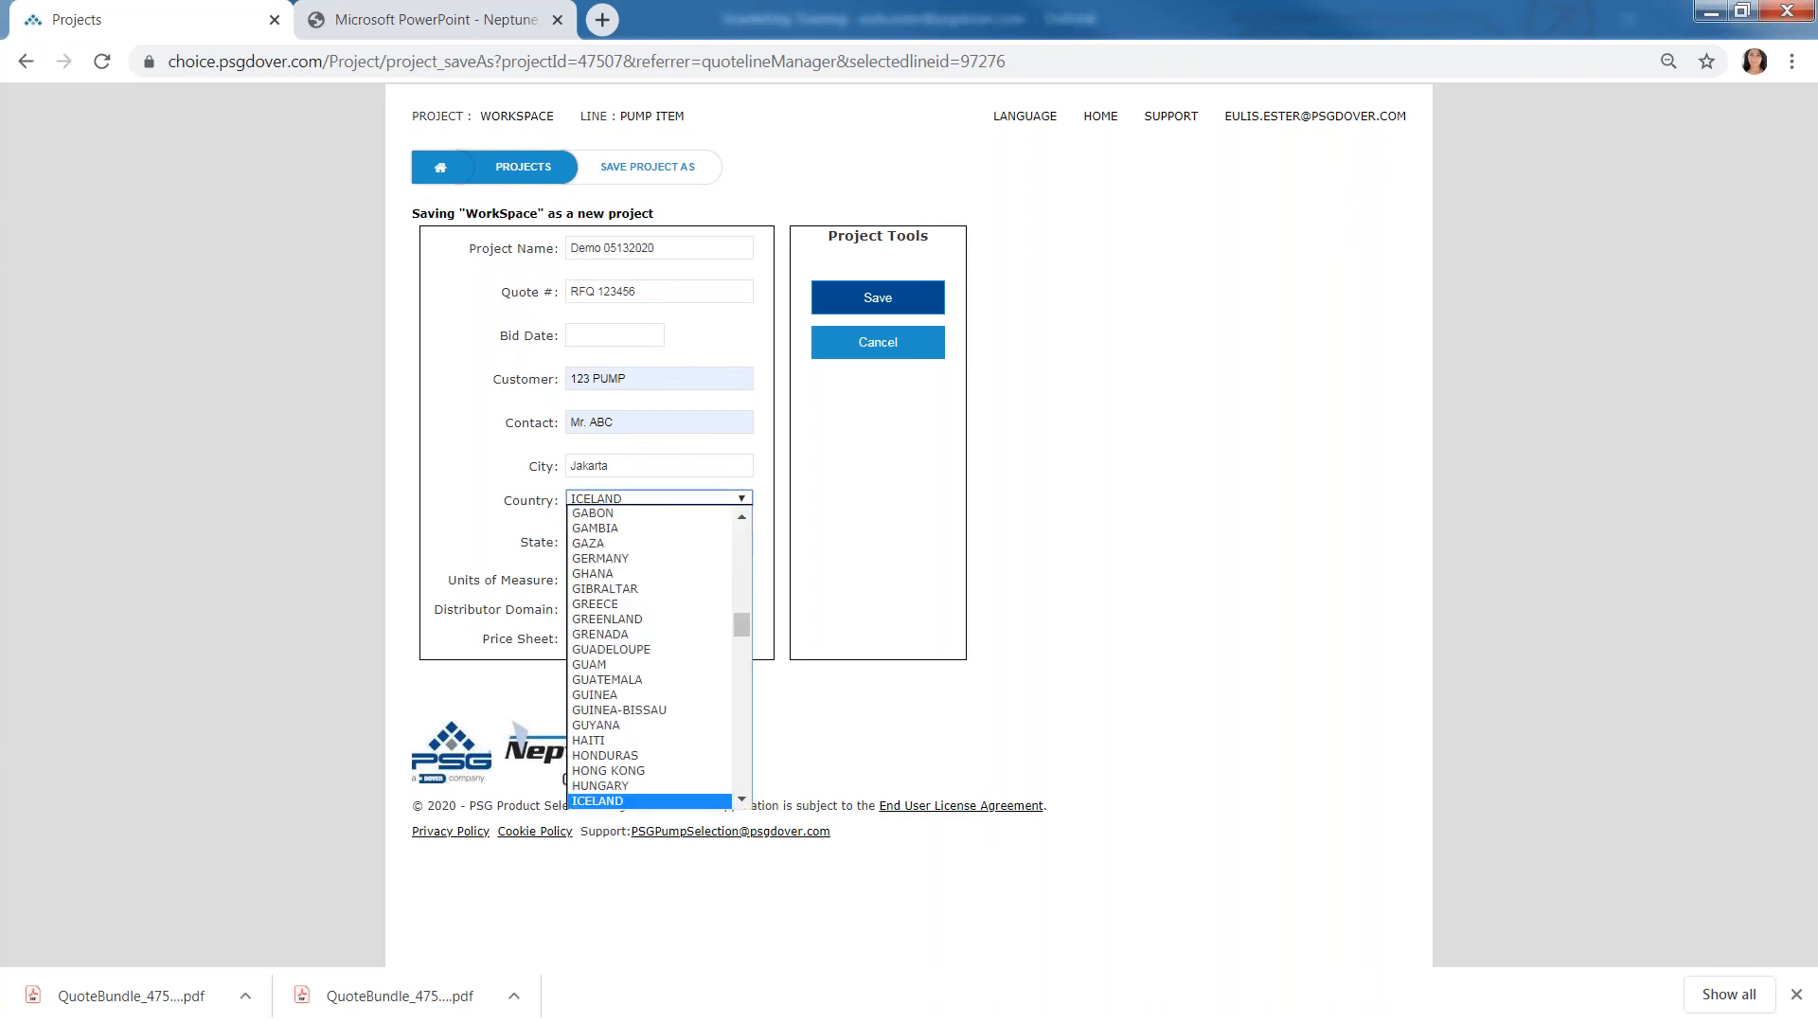
pyautogui.press('i')
pyautogui.scroll(-8, 654, 691)
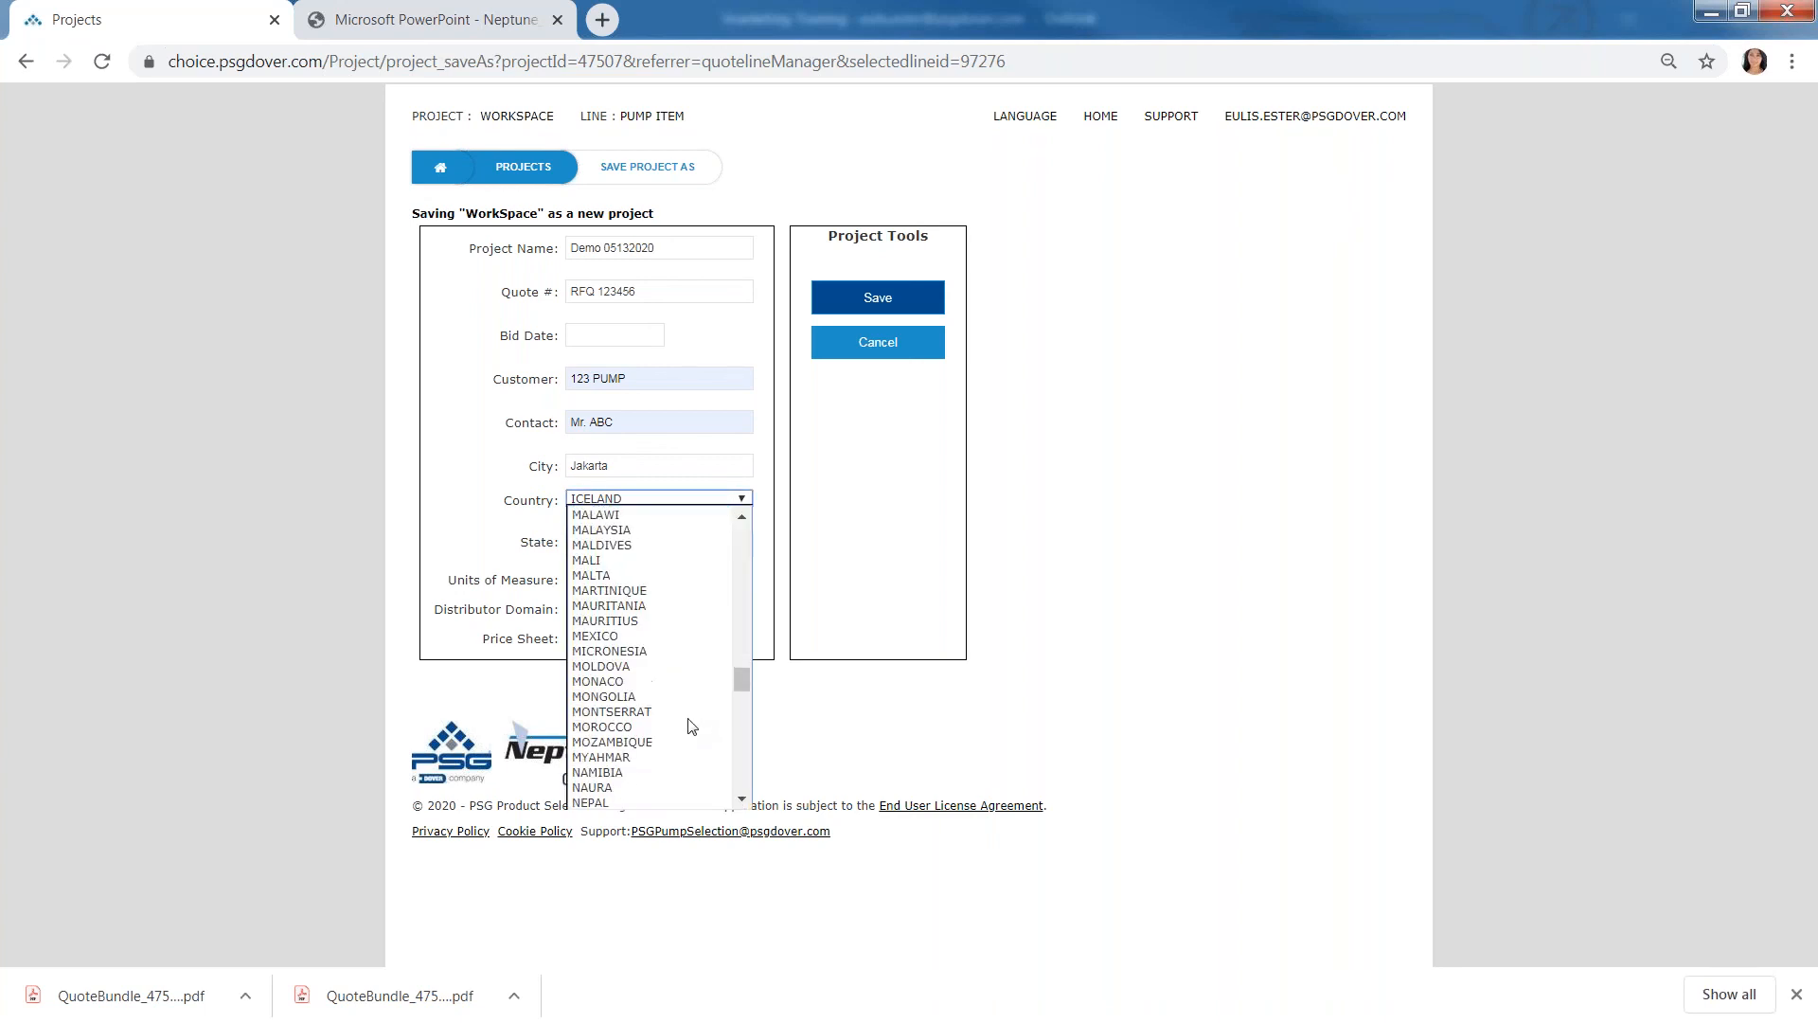
pyautogui.scroll(3, 690, 701)
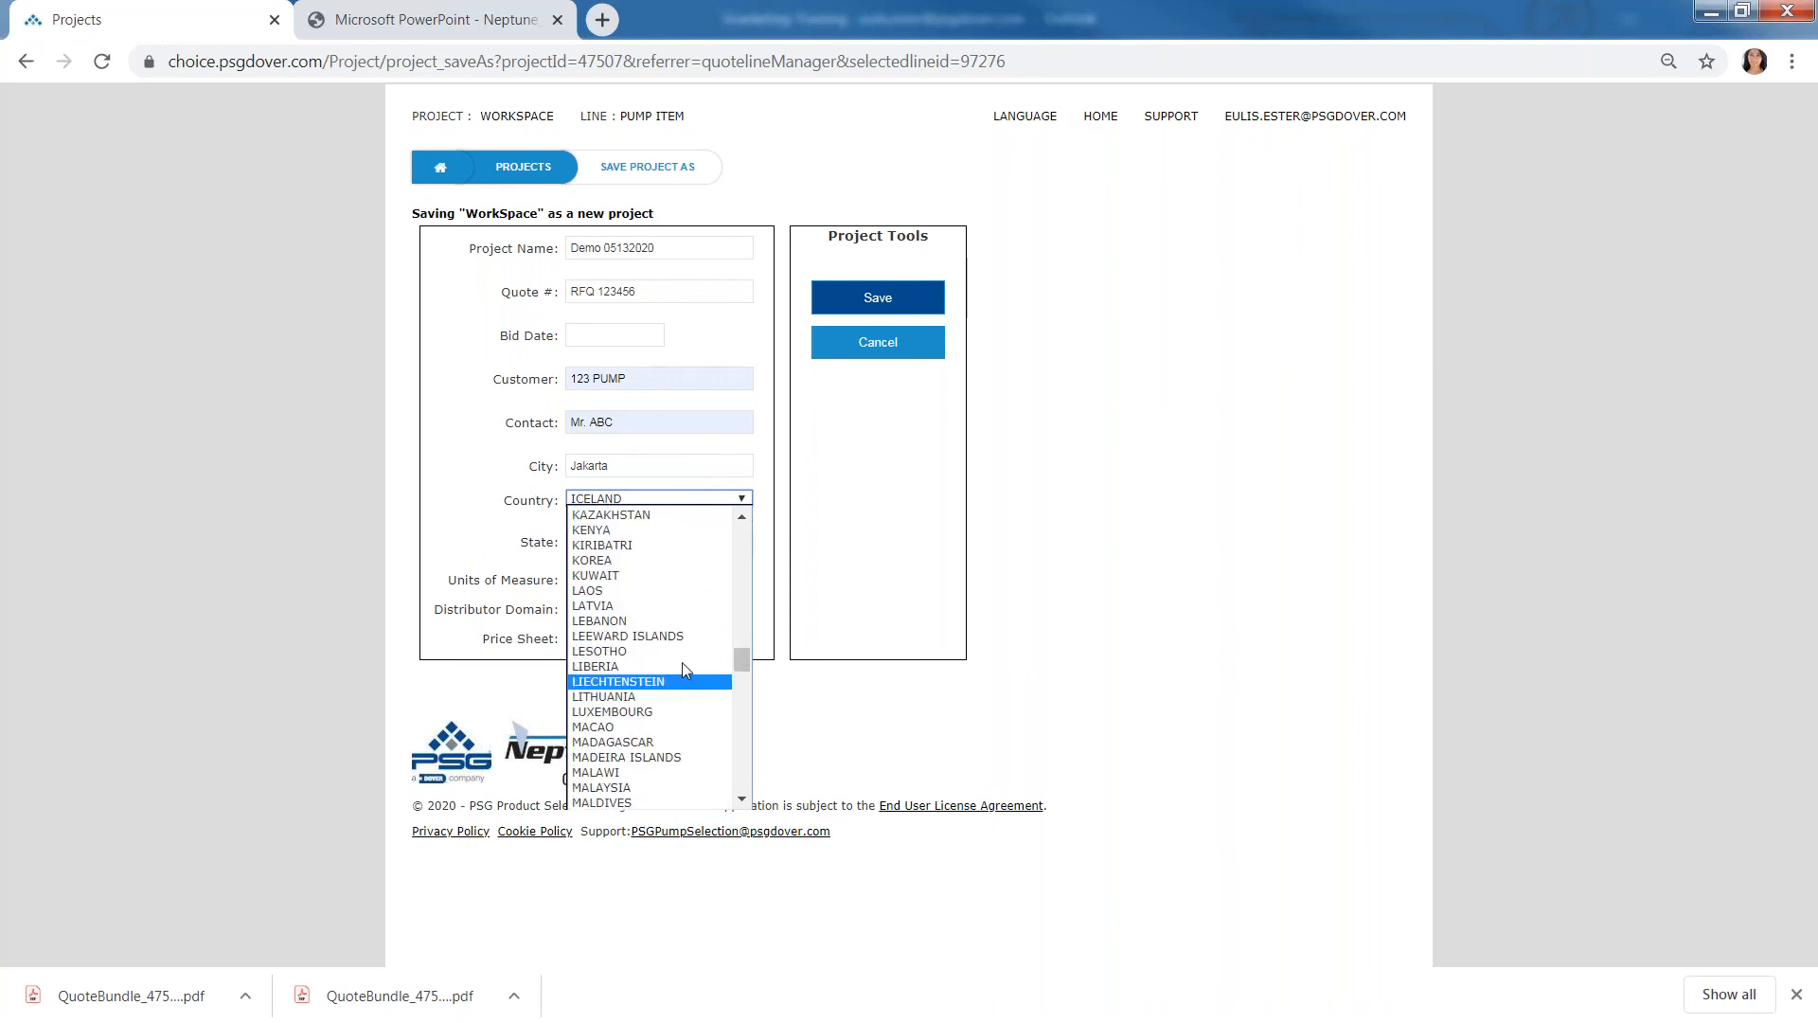
pyautogui.scroll(2, 682, 662)
pyautogui.click(609, 595)
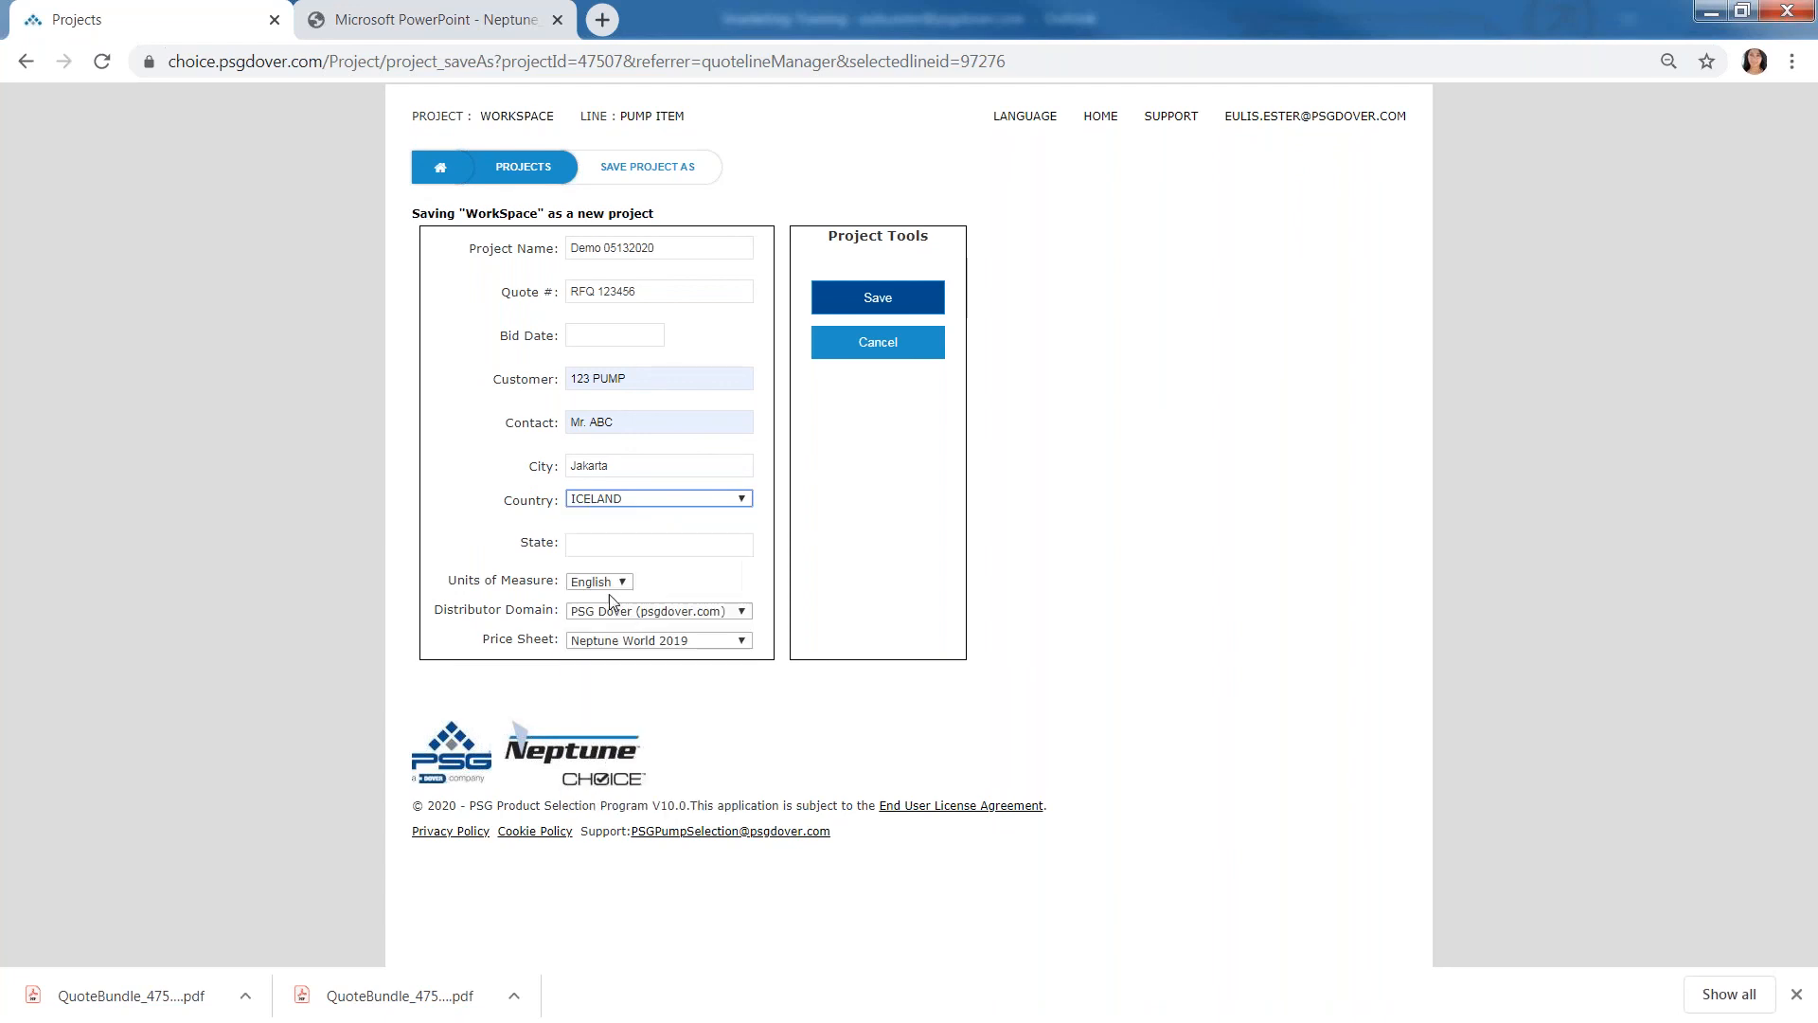